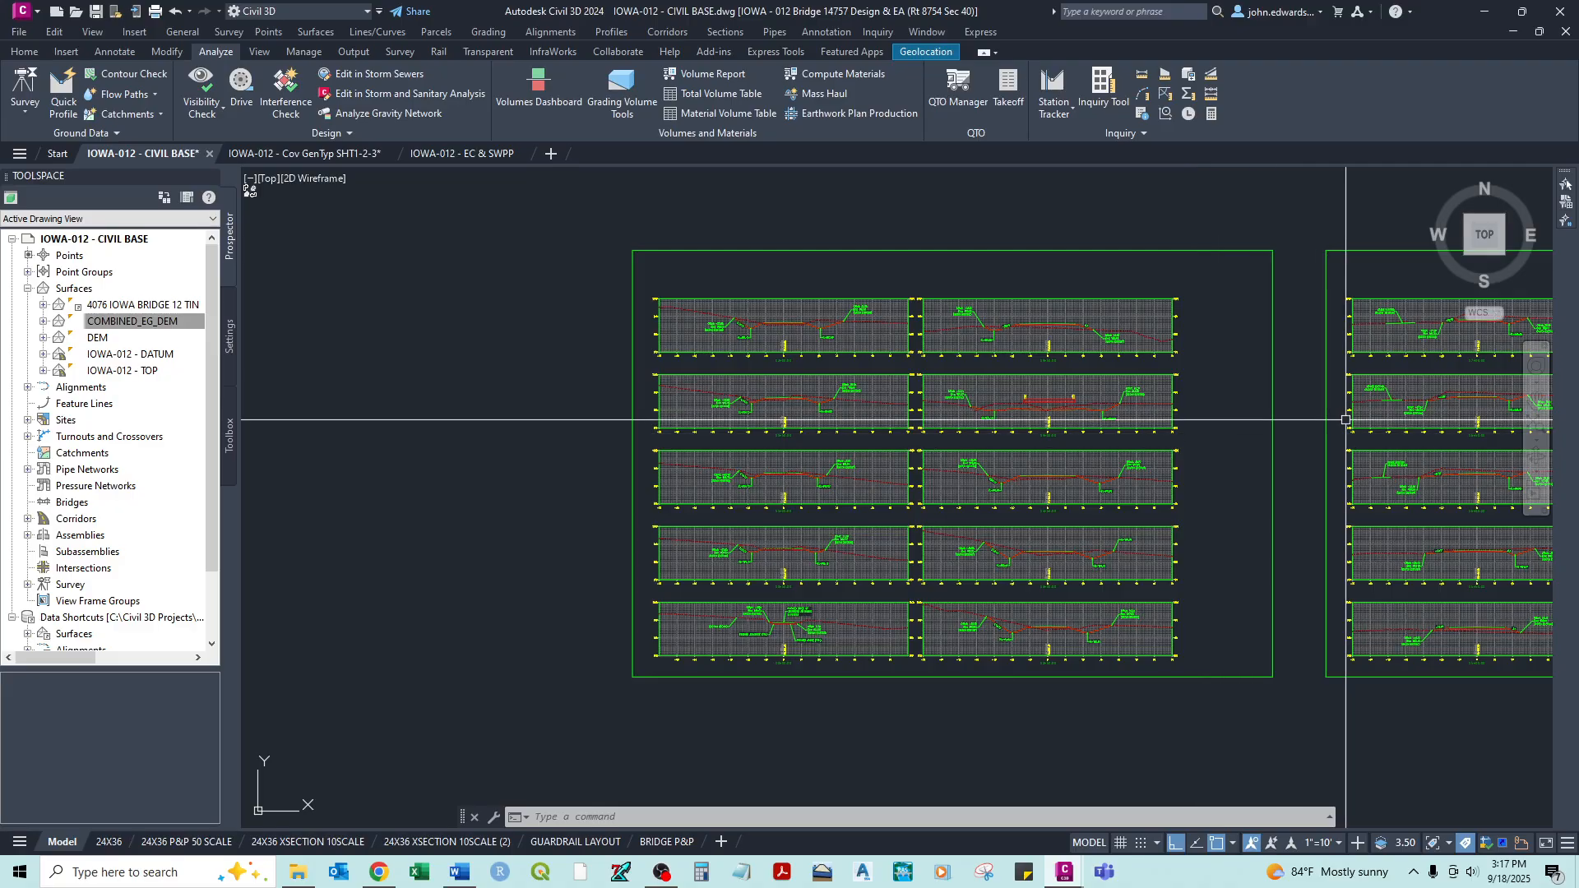
# Step: Thaw the C-ROAD-CORR layer so the corridor at the bridge can be selected
pyautogui.moveTo(1192, 415)
pyautogui.mouseDown(button='middle')
pyautogui.moveTo(878, 415)
pyautogui.moveTo(929, 431)
pyautogui.mouseUp(button='middle')
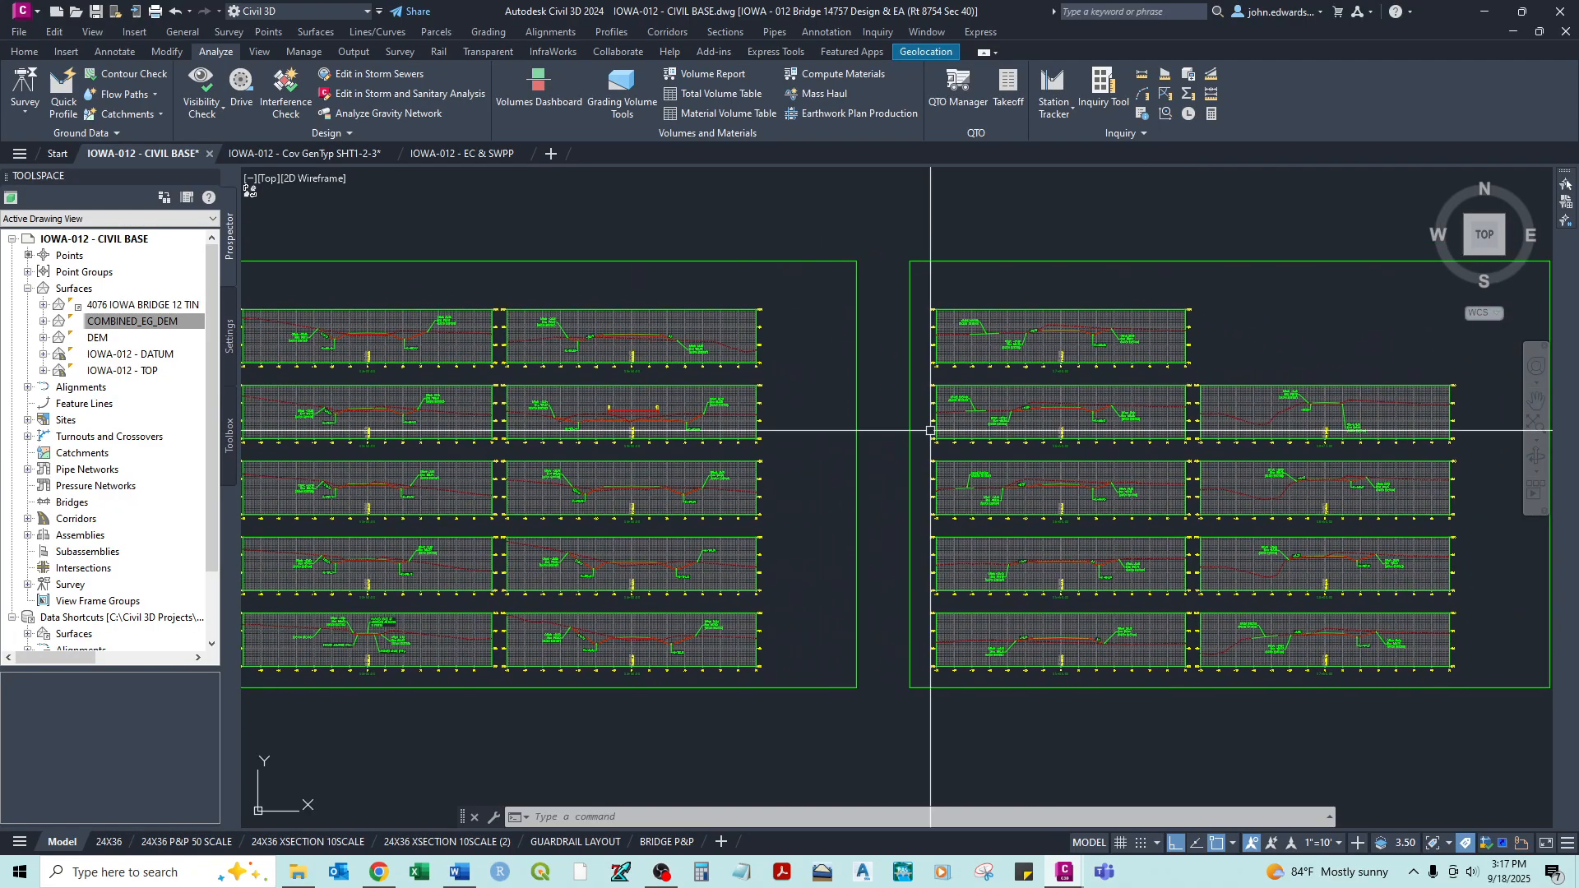
pyautogui.scroll(-12, 929, 428)
pyautogui.moveTo(649, 414); pyautogui.dragTo(743, 527, button='middle')
pyautogui.scroll(10, 777, 377)
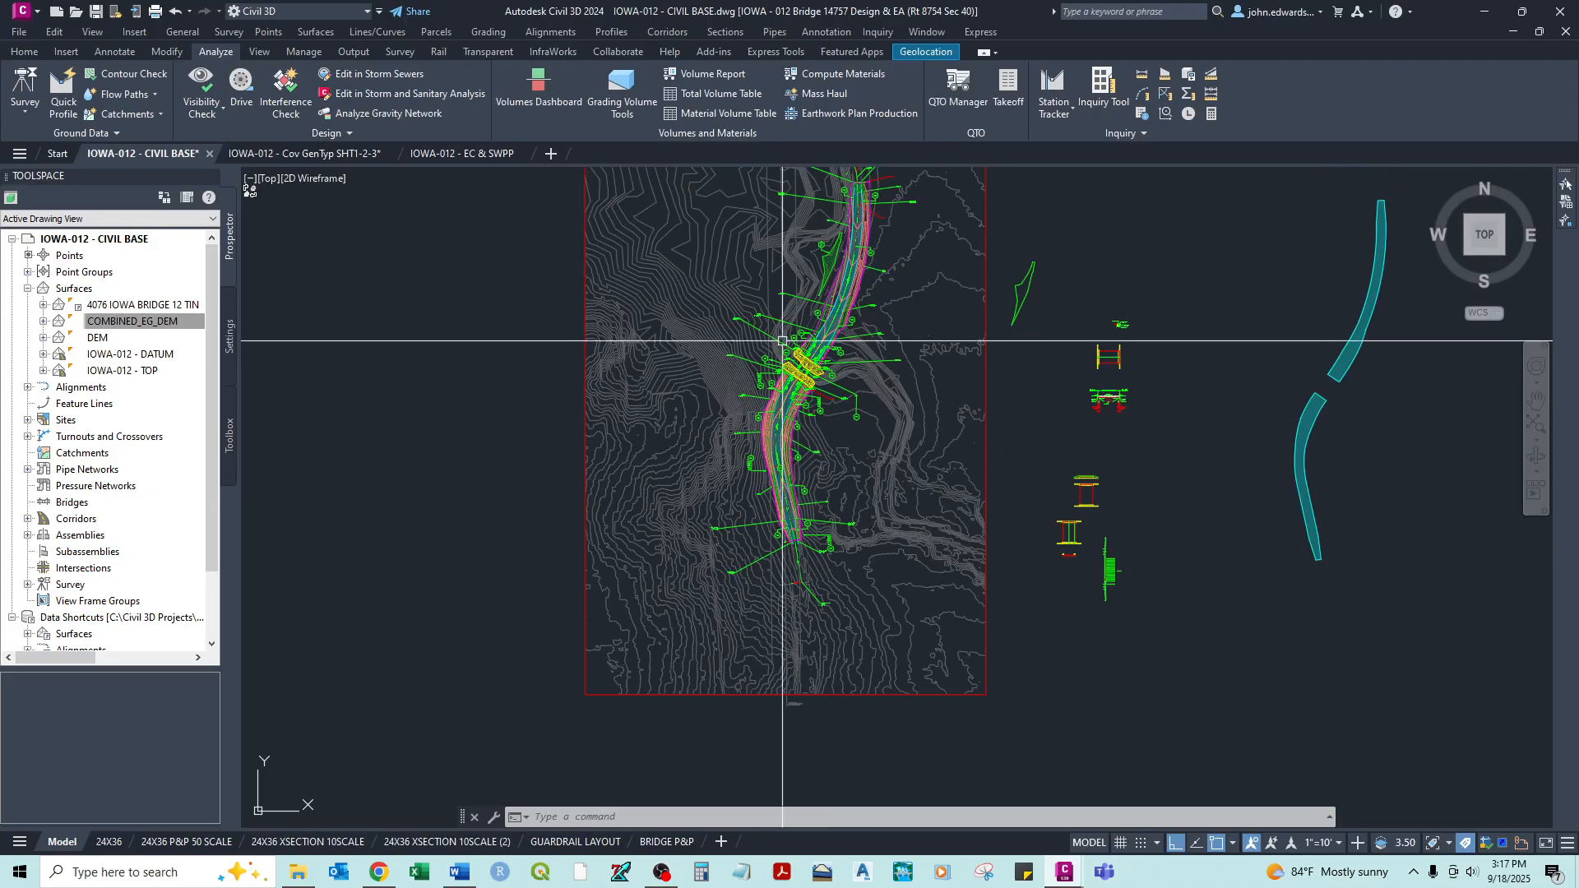
pyautogui.scroll(-5, 788, 444)
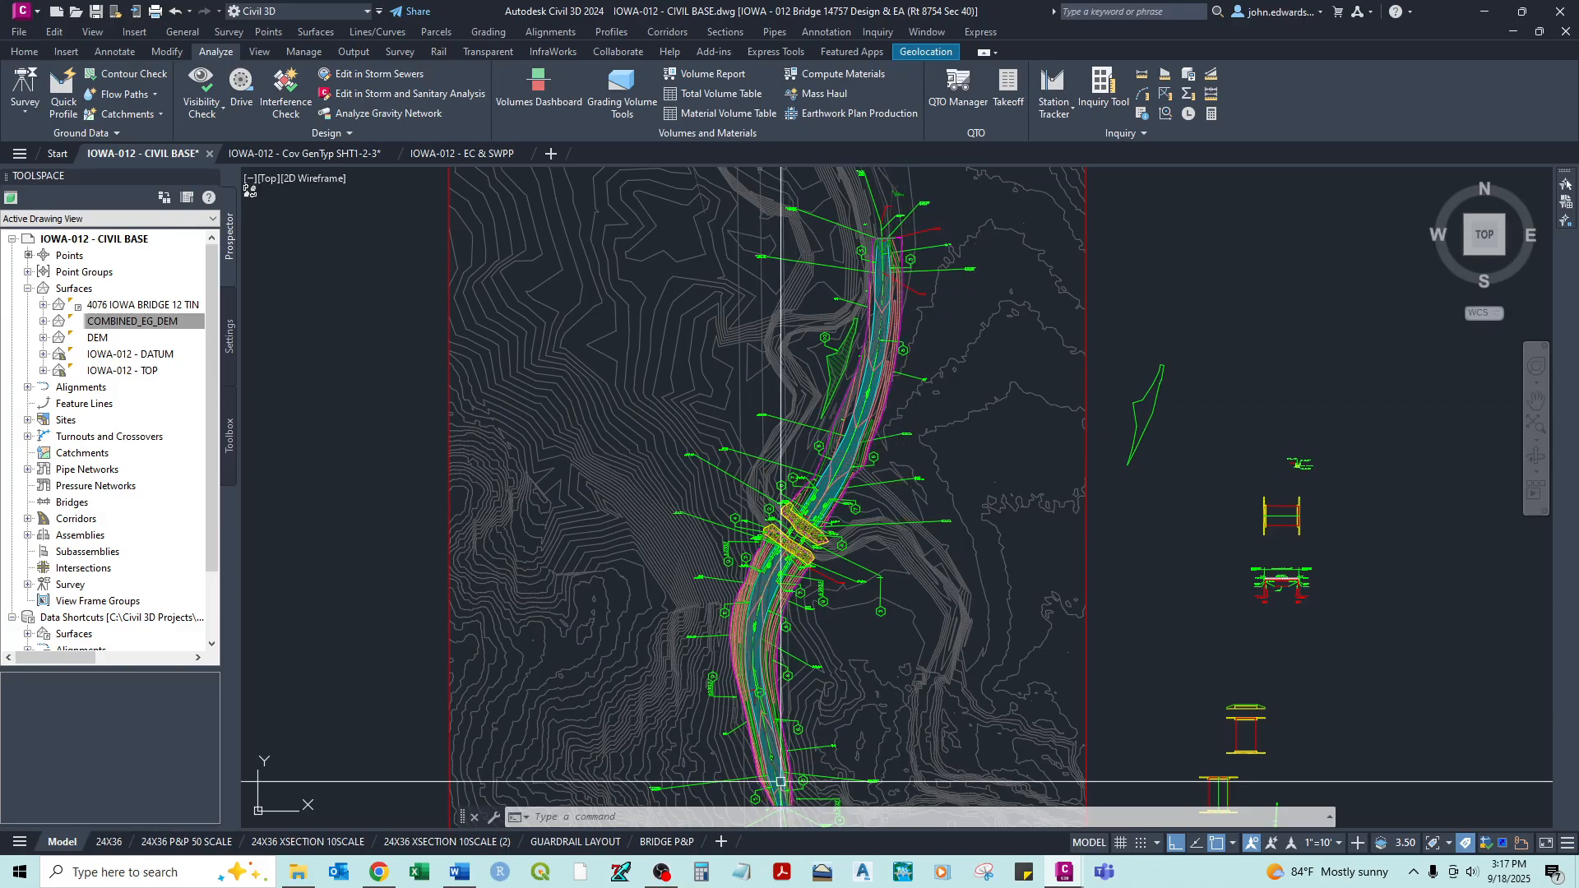
pyautogui.scroll(5, 801, 532)
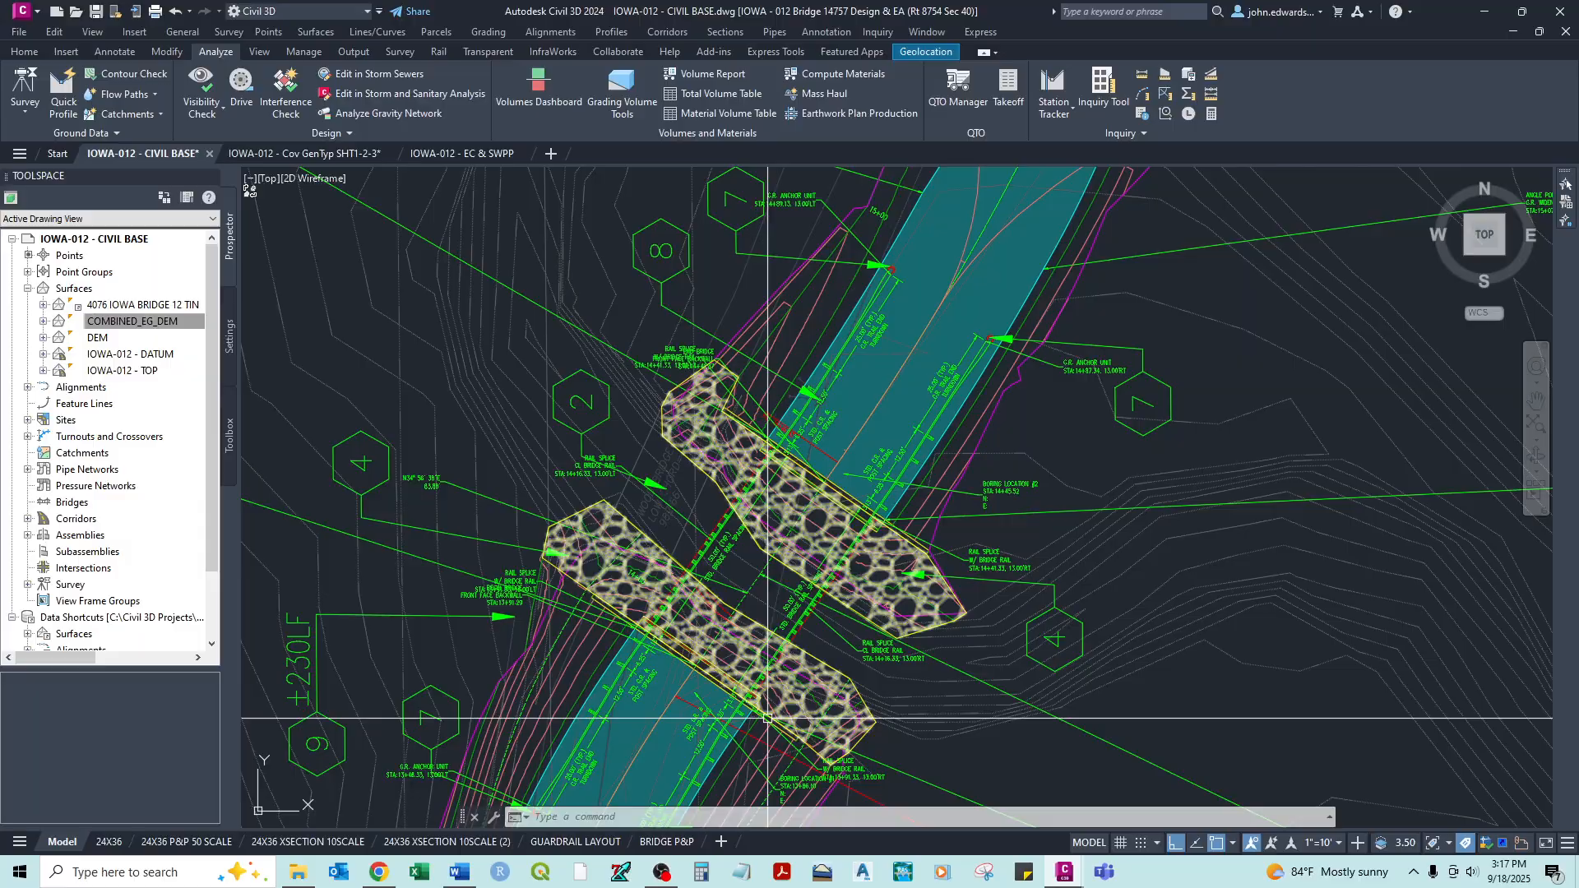
pyautogui.moveTo(911, 756); pyautogui.dragTo(950, 604, button='middle')
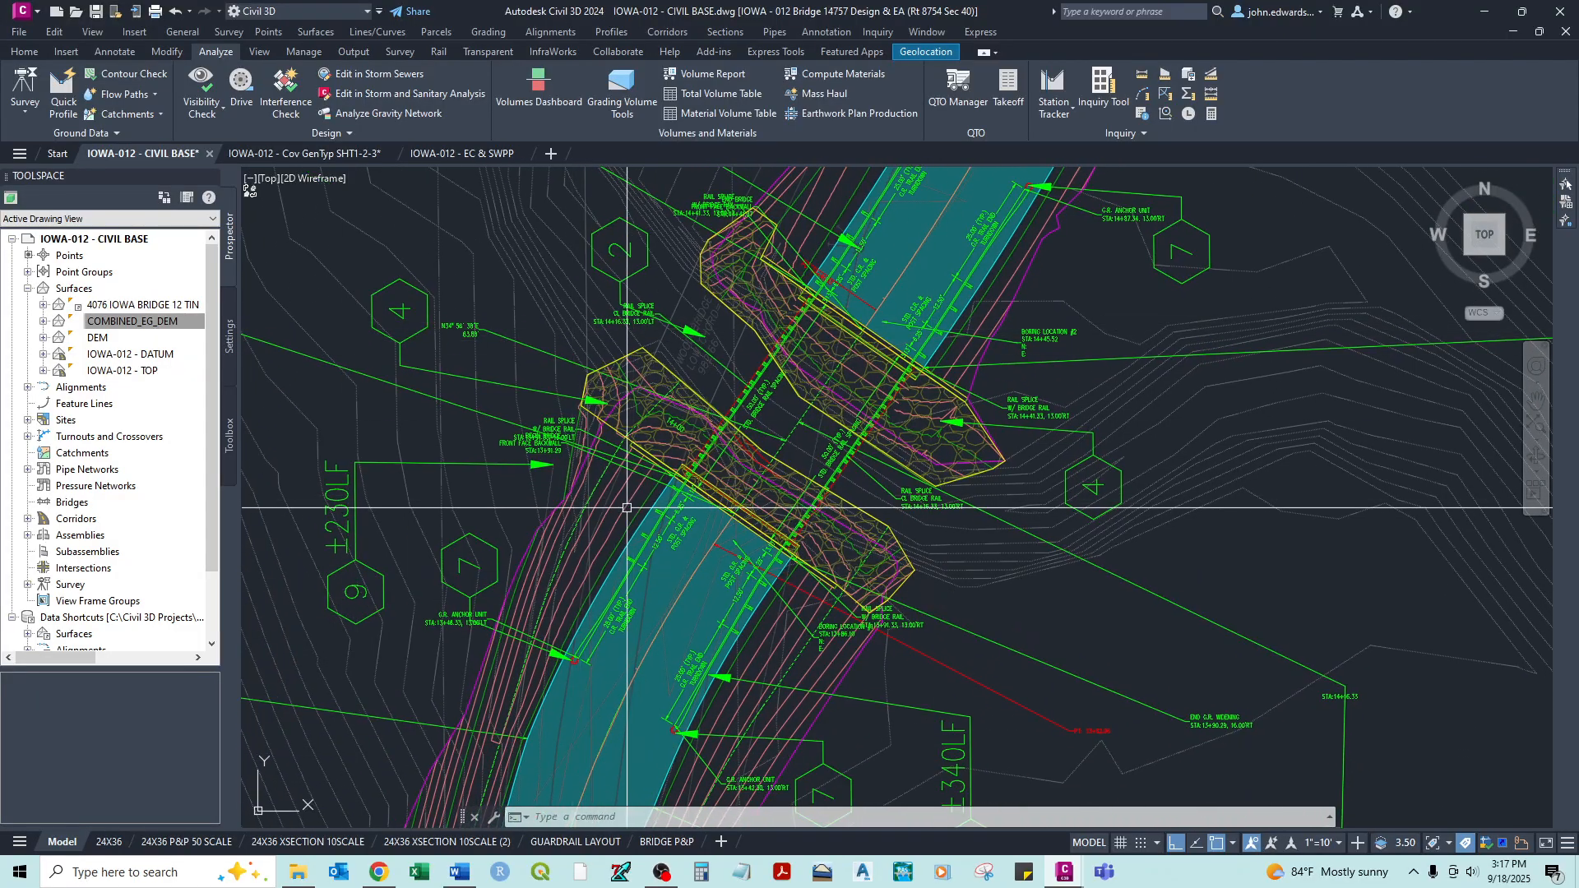
pyautogui.click(36, 52)
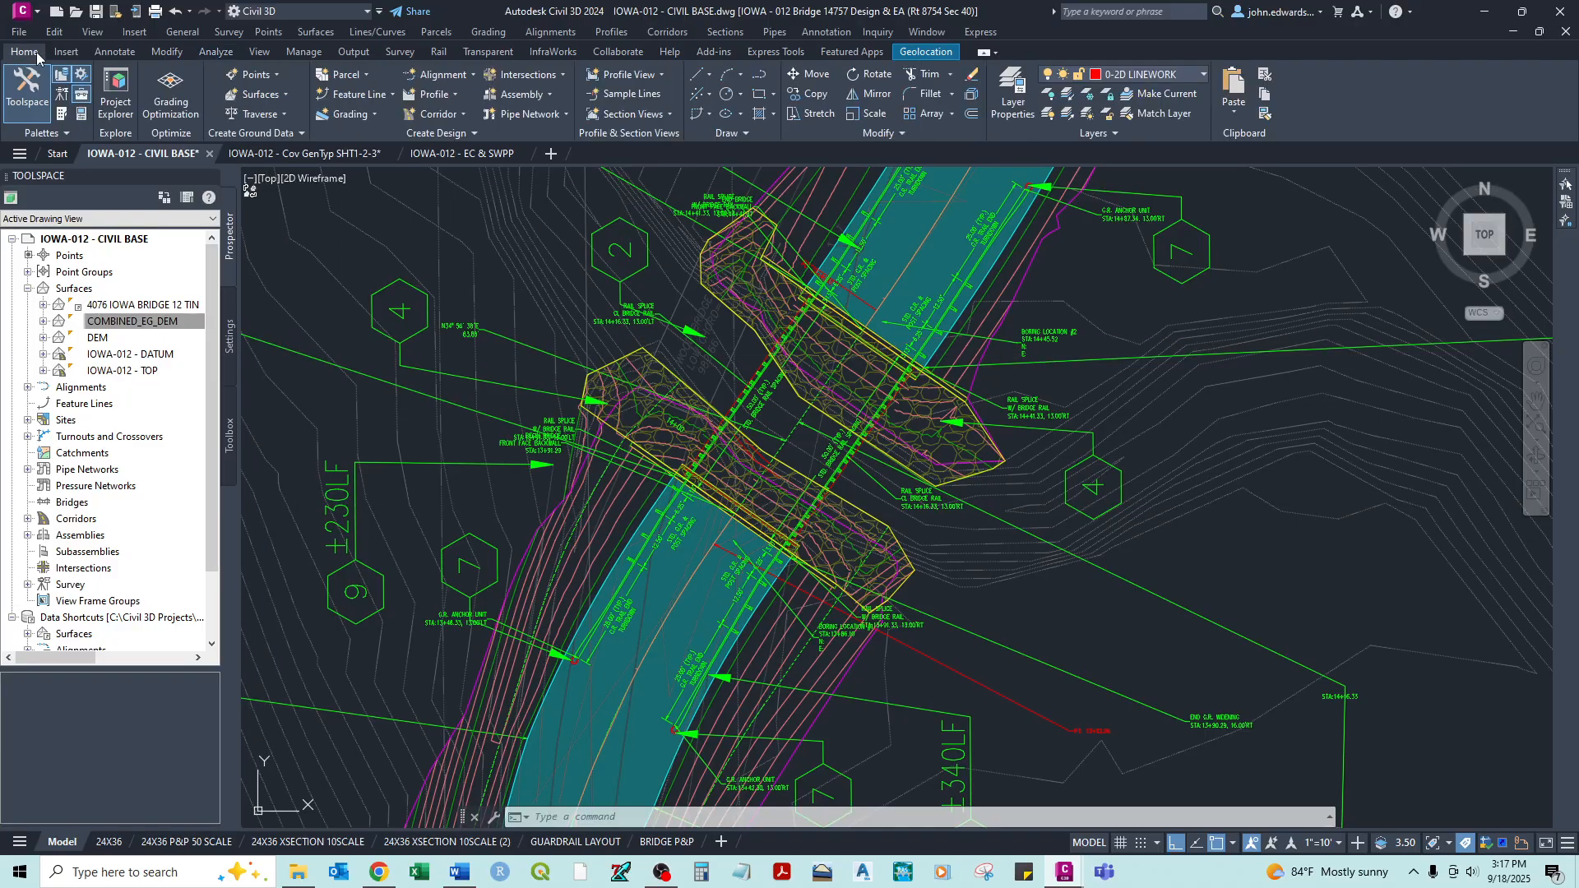
pyautogui.click(1012, 92)
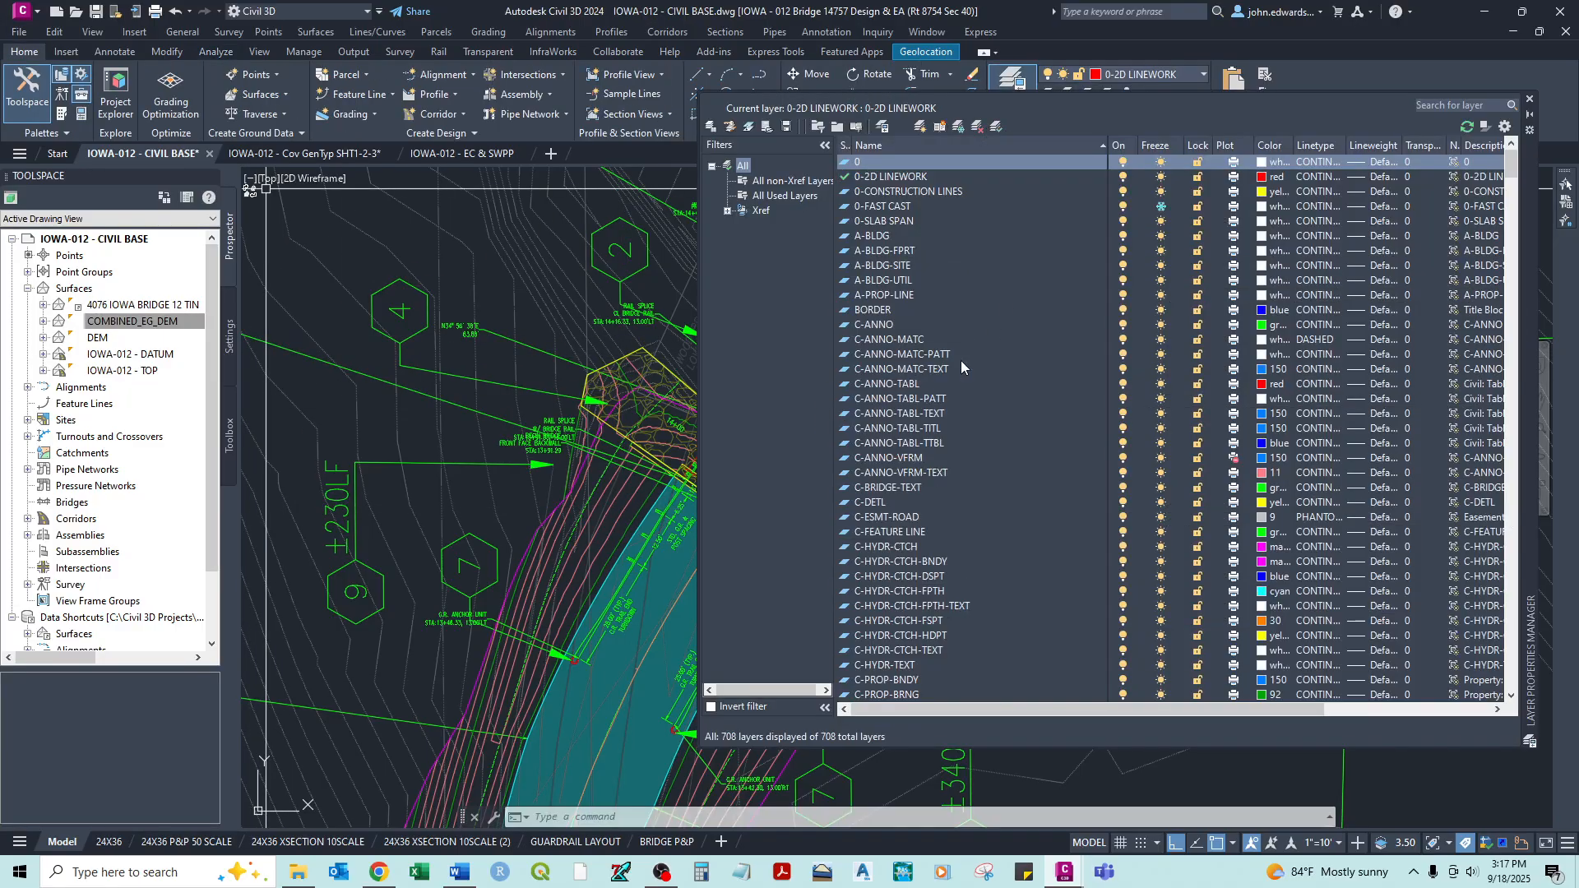
pyautogui.scroll(-12, 985, 408)
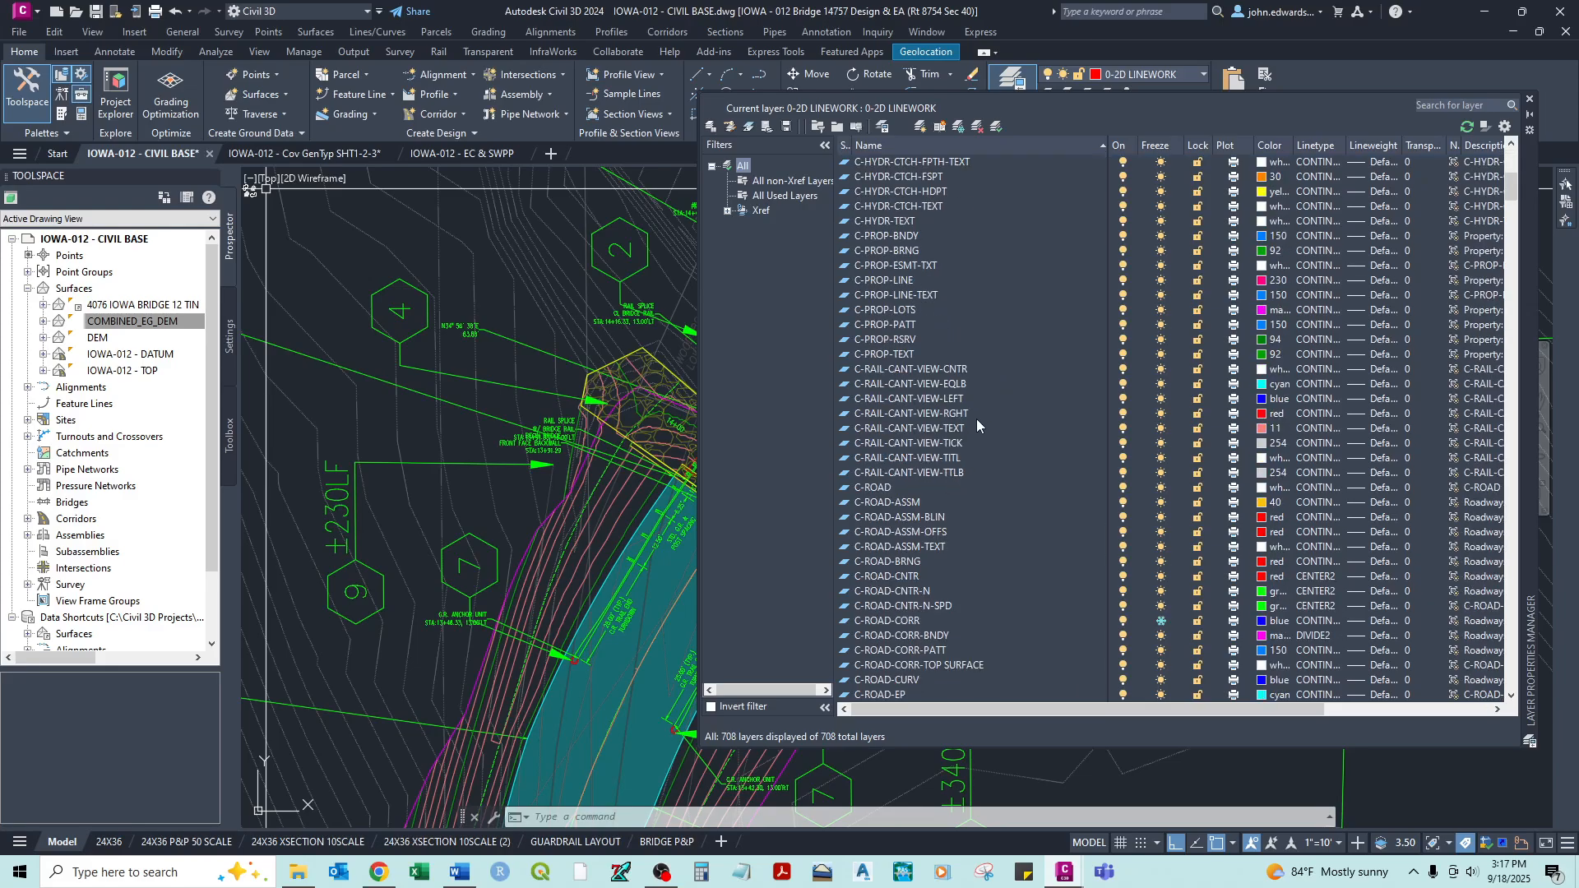
pyautogui.click(1161, 532)
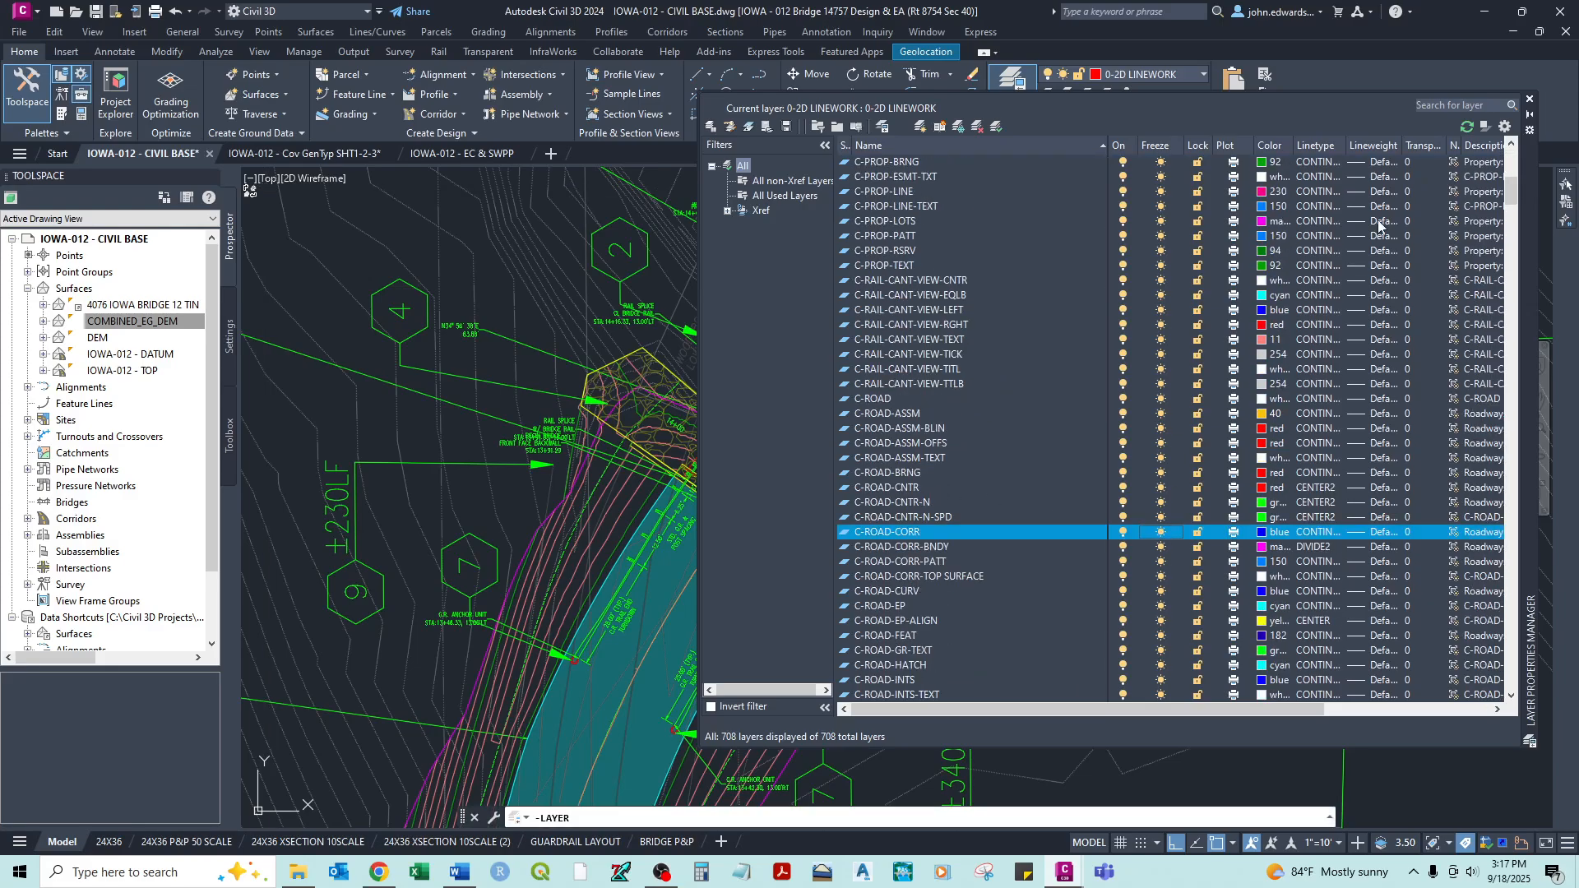
pyautogui.click(1531, 100)
# Step: Select the road corridor beside the bridge and open it in the Object Viewer
pyautogui.scroll(5, 790, 650)
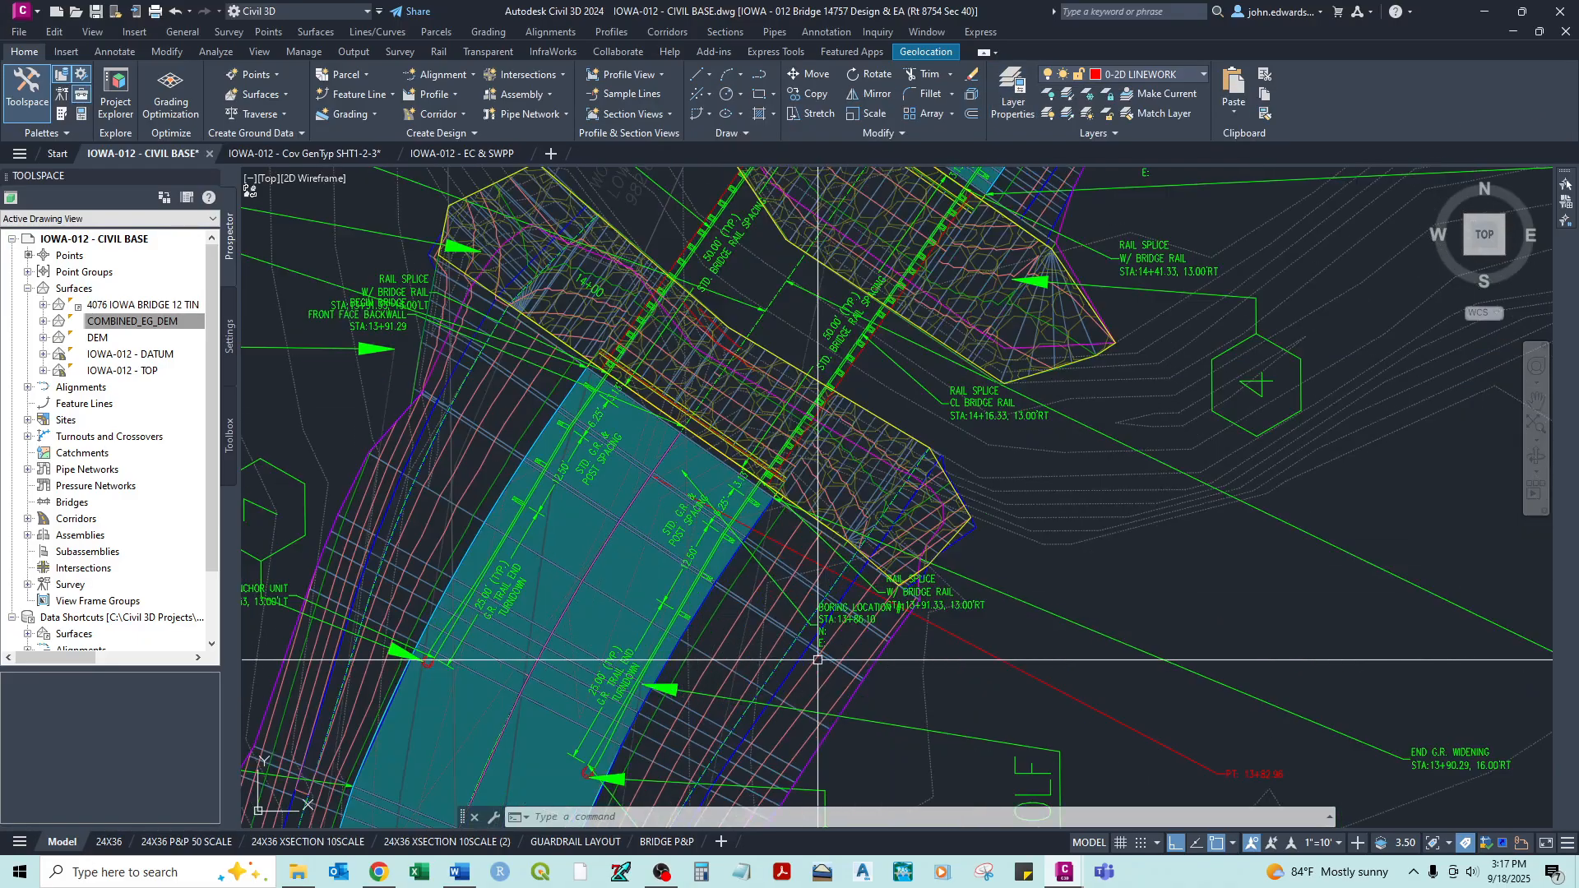
pyautogui.click(784, 663)
pyautogui.scroll(-2, 798, 588)
pyautogui.moveTo(783, 431); pyautogui.dragTo(751, 514, button='middle')
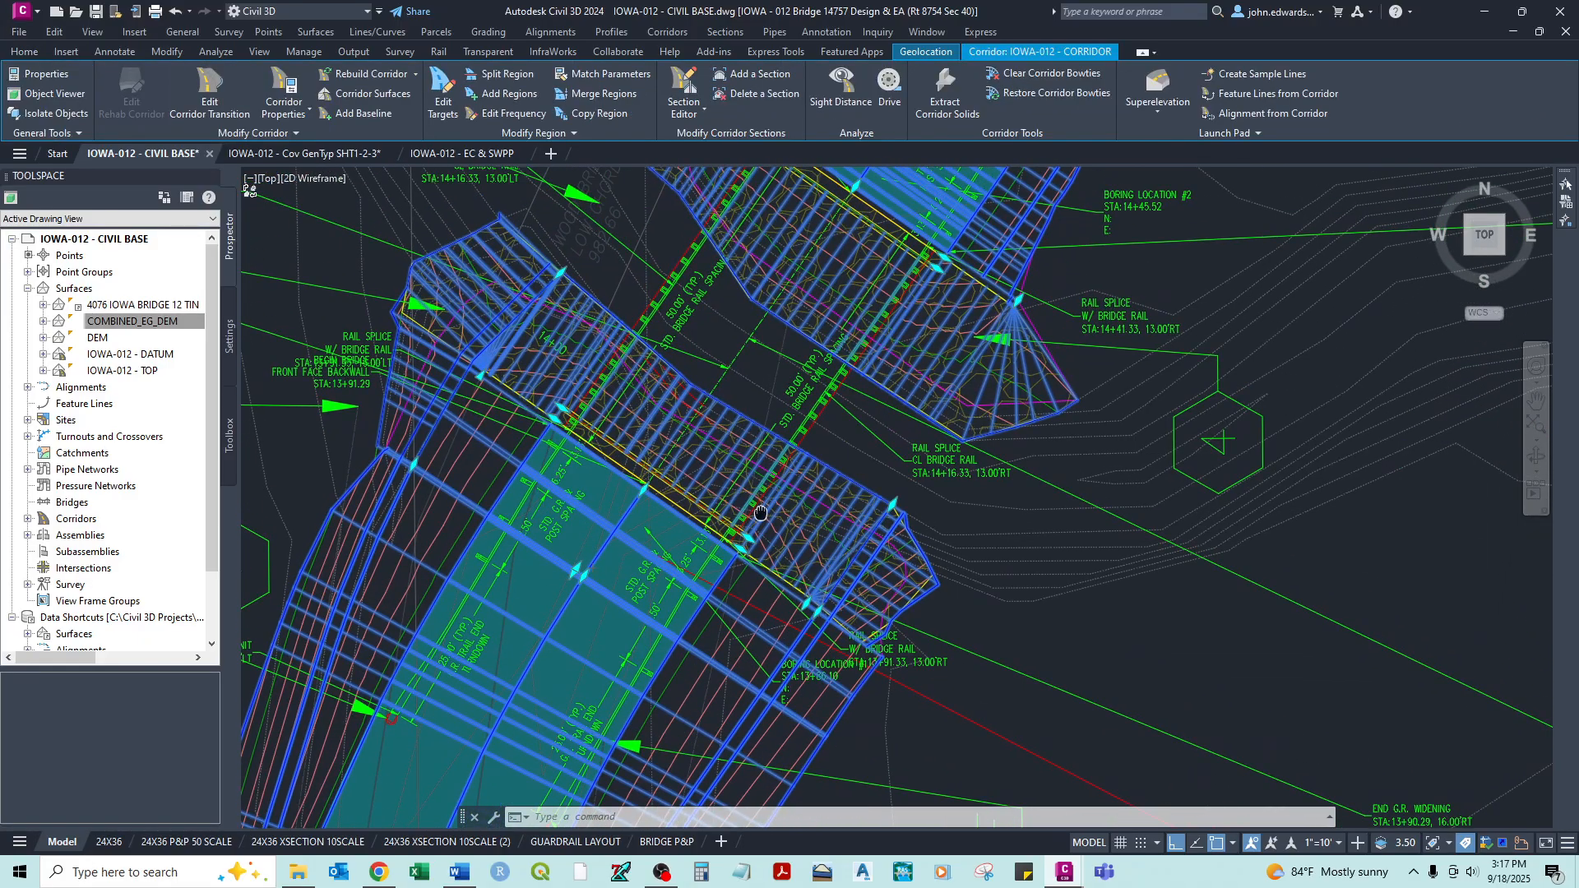
pyautogui.click(55, 93)
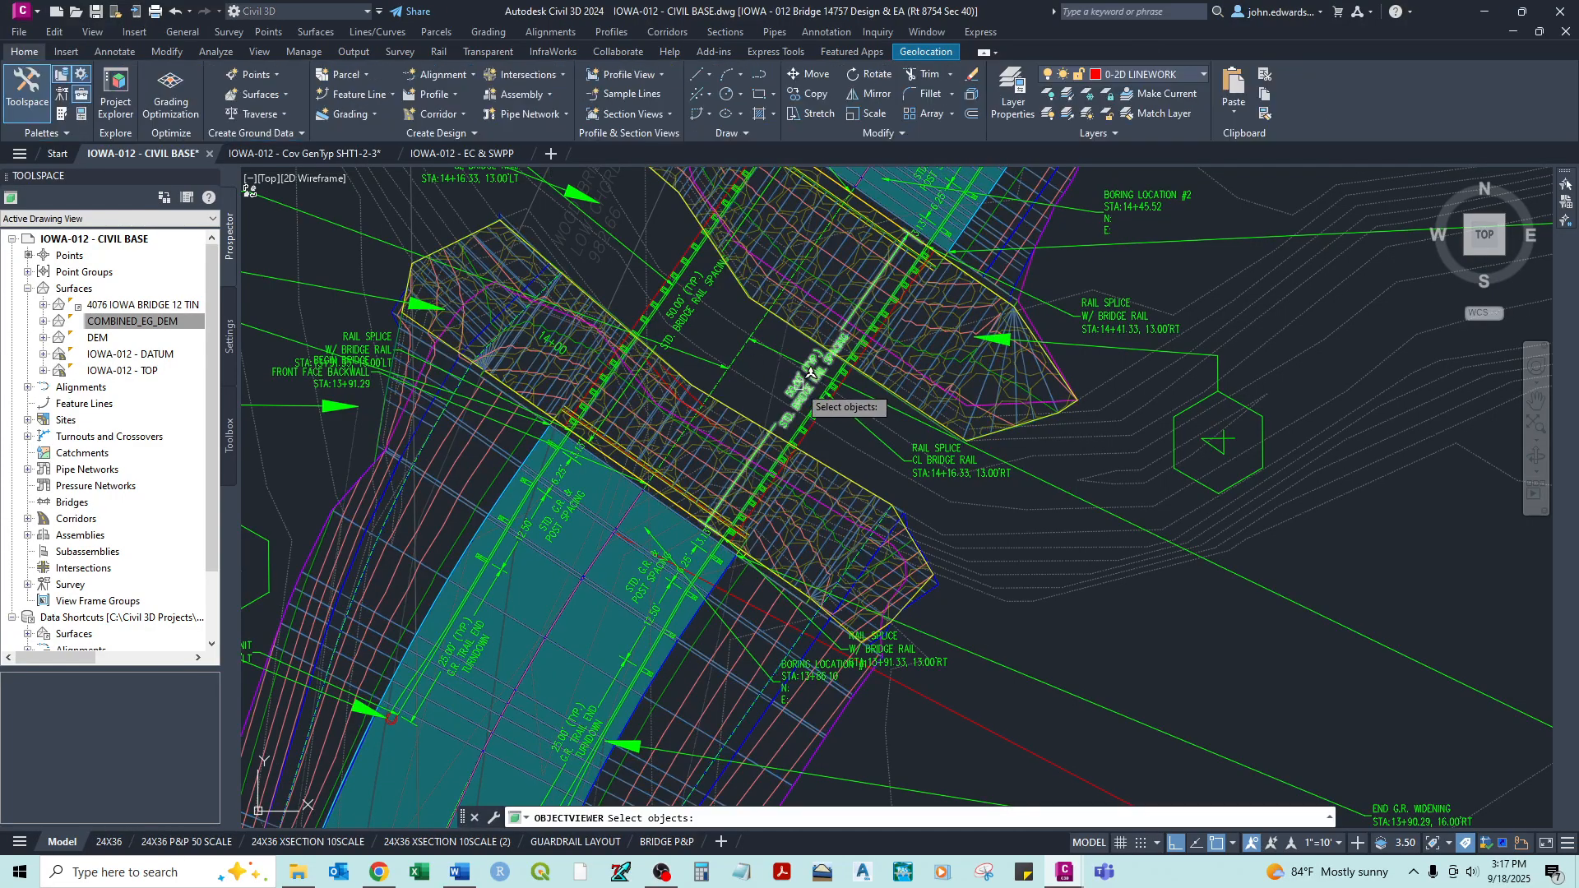
pyautogui.click(756, 720)
pyautogui.press('Return')
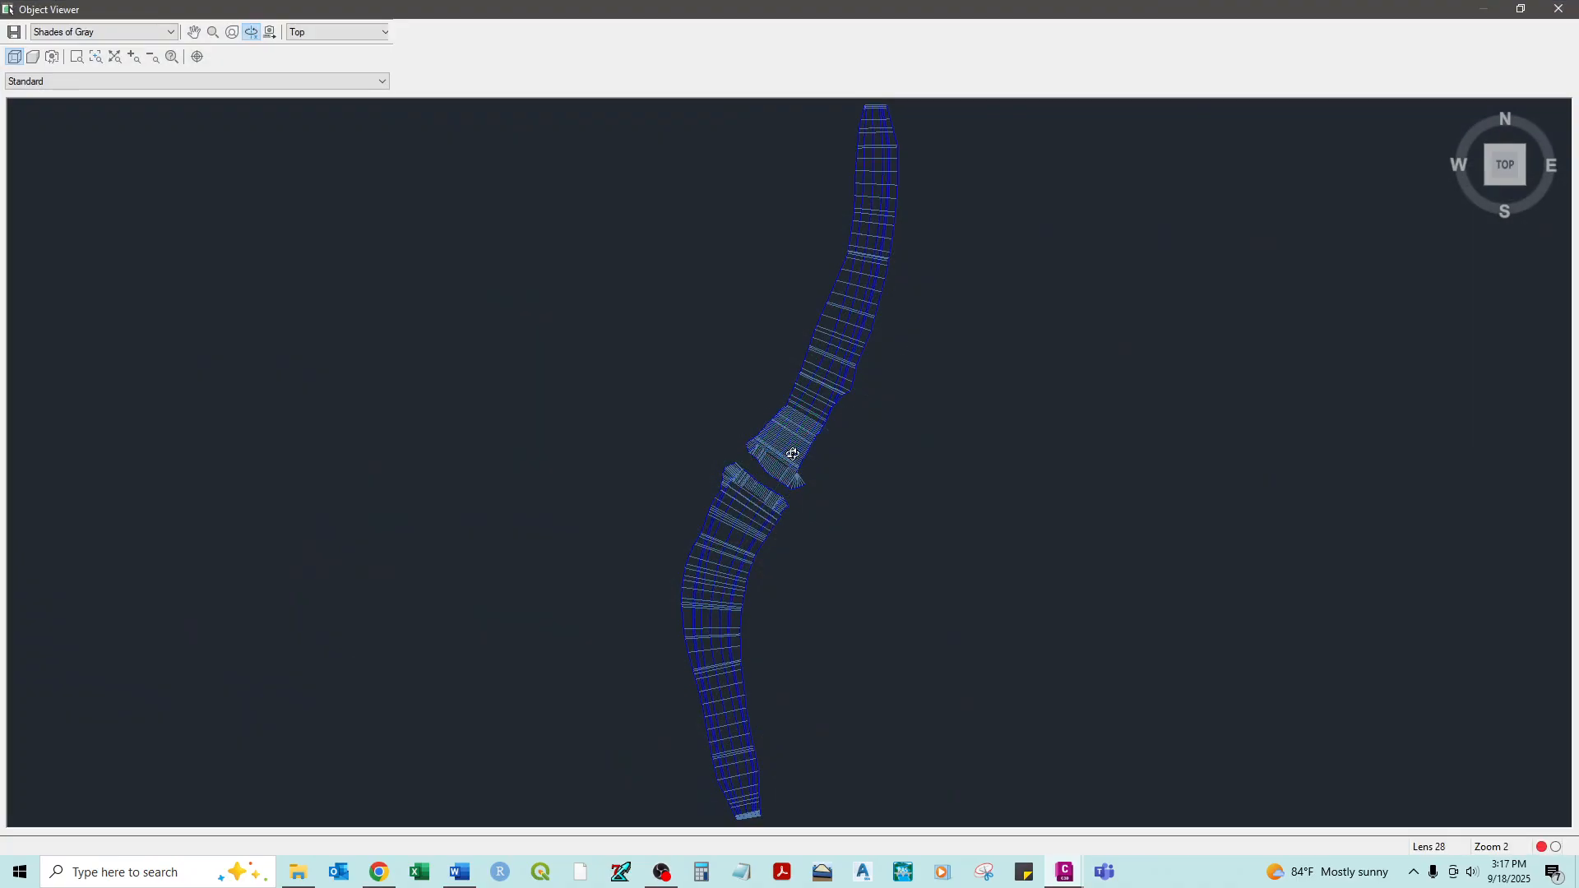
# Step: Examine the corridor in 3D along both approaches and around the bridge gap, then close the viewer and clear the selection
pyautogui.moveTo(786, 434); pyautogui.dragTo(722, 351)
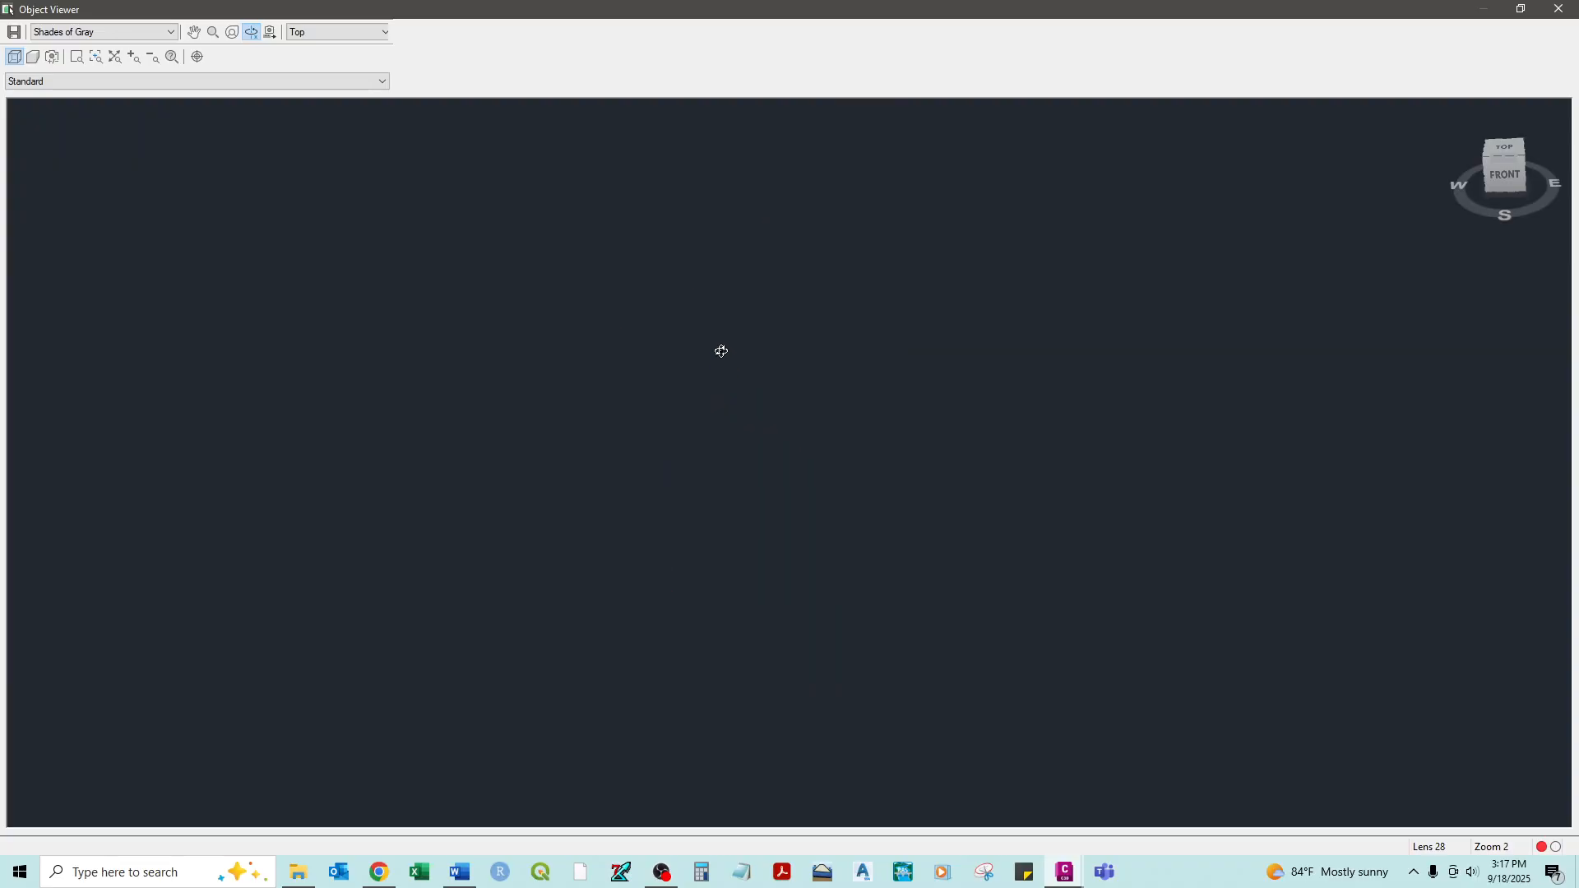
pyautogui.moveTo(697, 278); pyautogui.dragTo(694, 275)
pyautogui.moveTo(617, 230); pyautogui.dragTo(1079, 127)
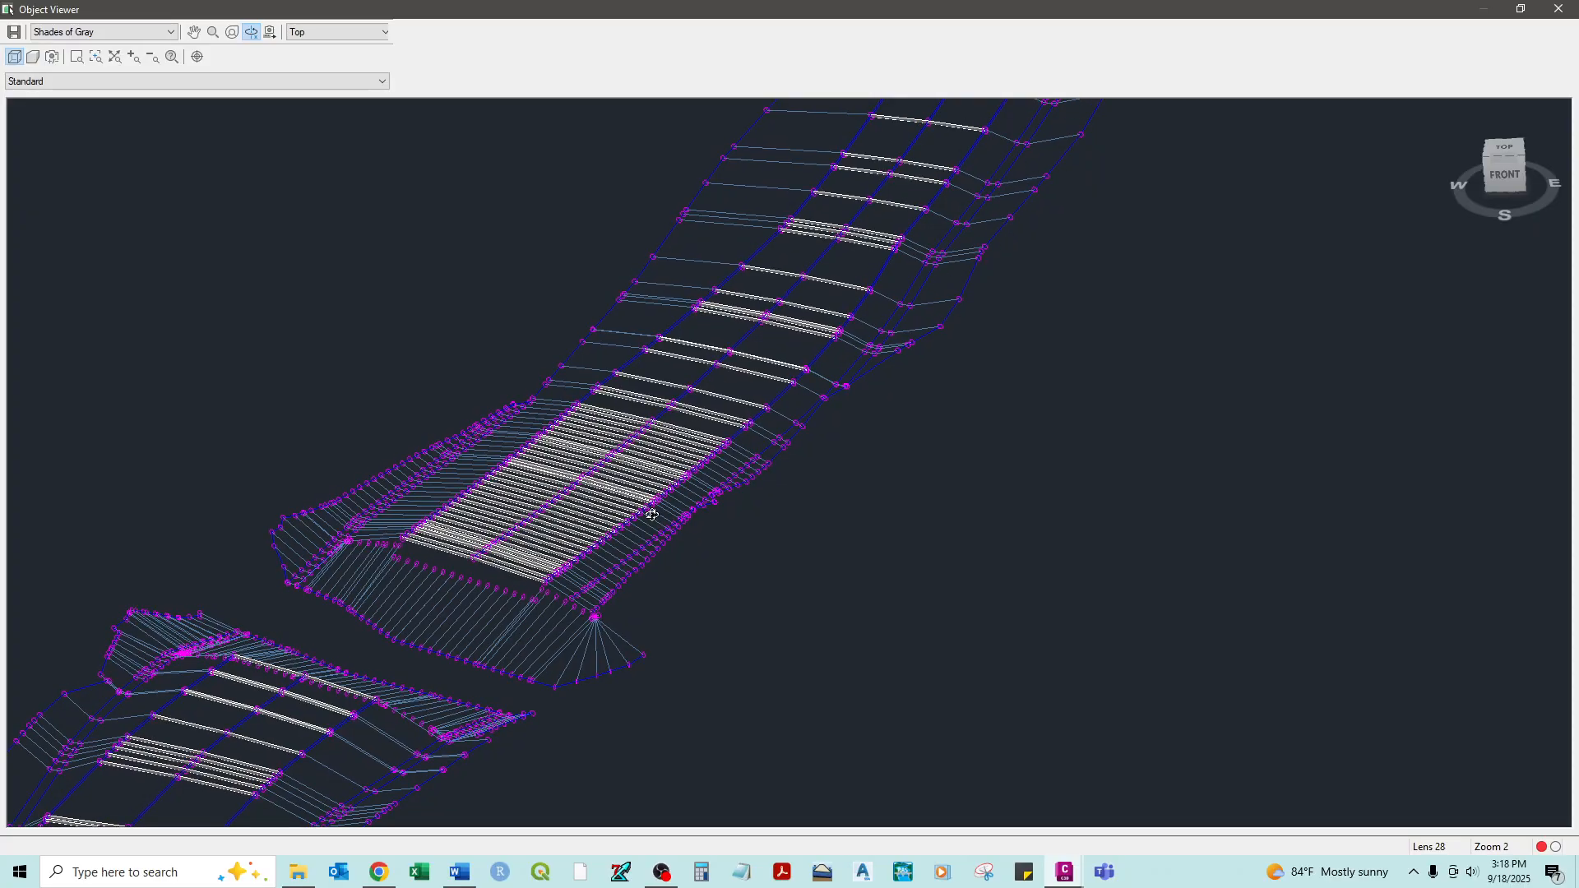
pyautogui.moveTo(653, 516); pyautogui.dragTo(613, 367)
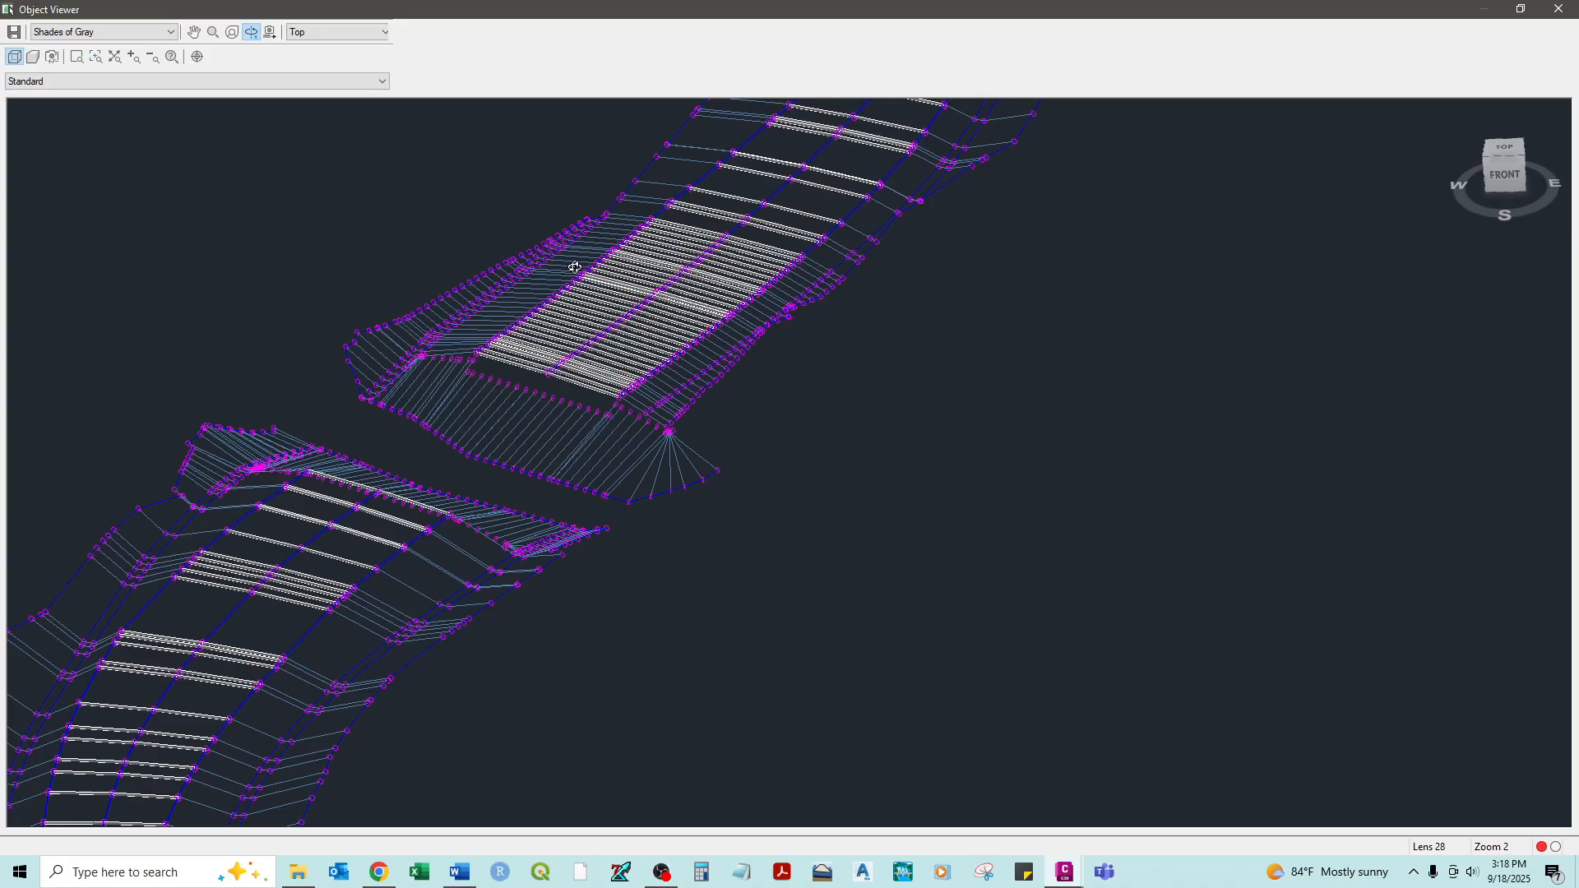
pyautogui.scroll(-4, 560, 273)
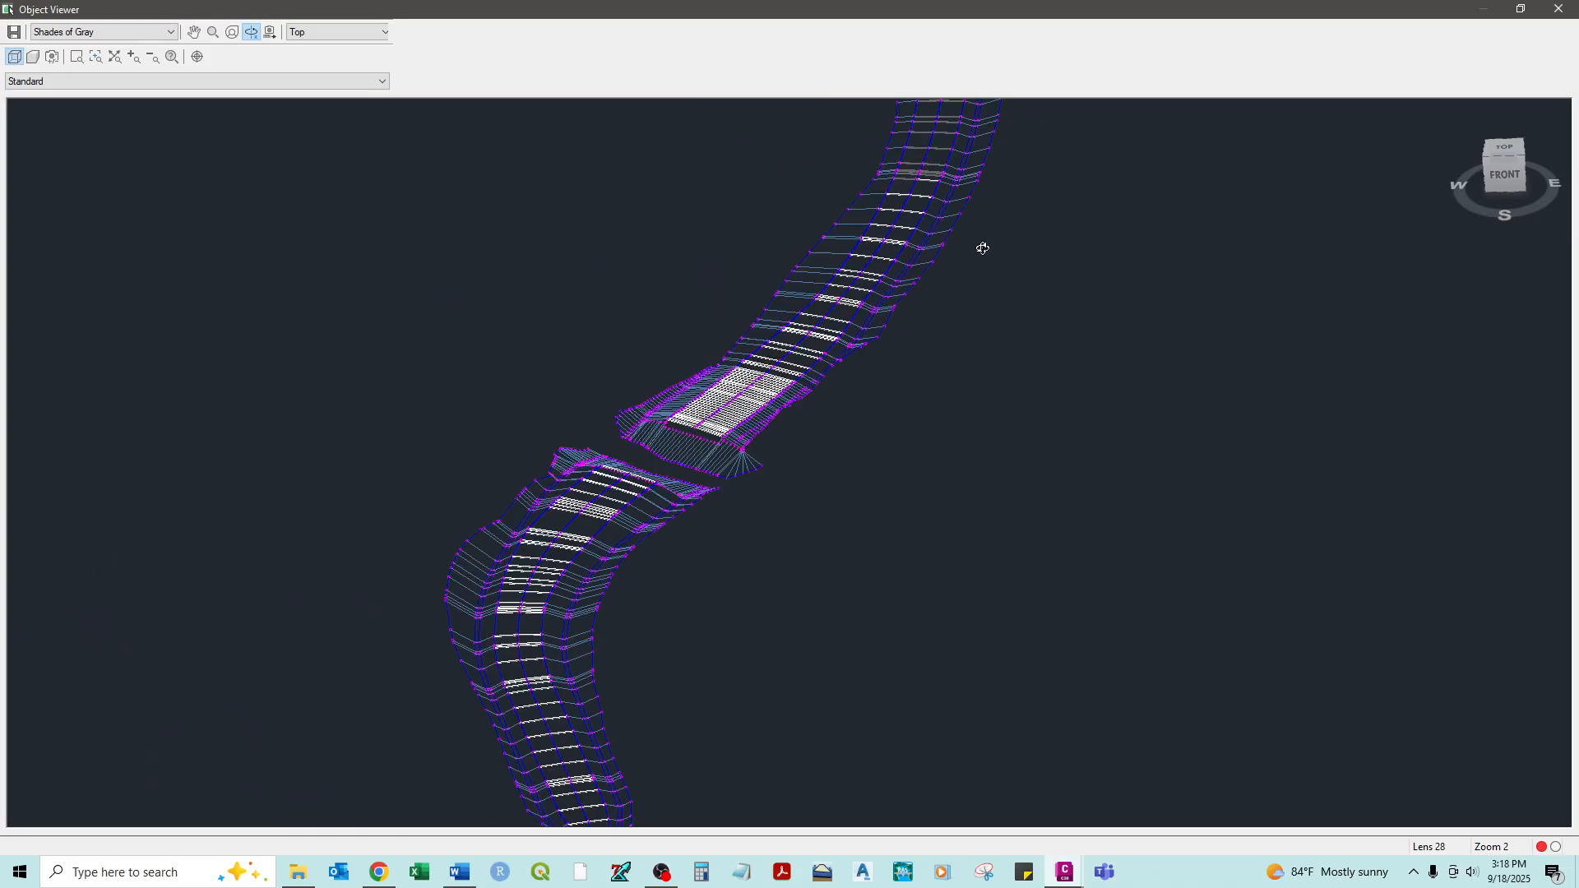
pyautogui.moveTo(983, 248)
pyautogui.mouseDown()
pyautogui.moveTo(959, 356)
pyautogui.moveTo(979, 249)
pyautogui.mouseUp()
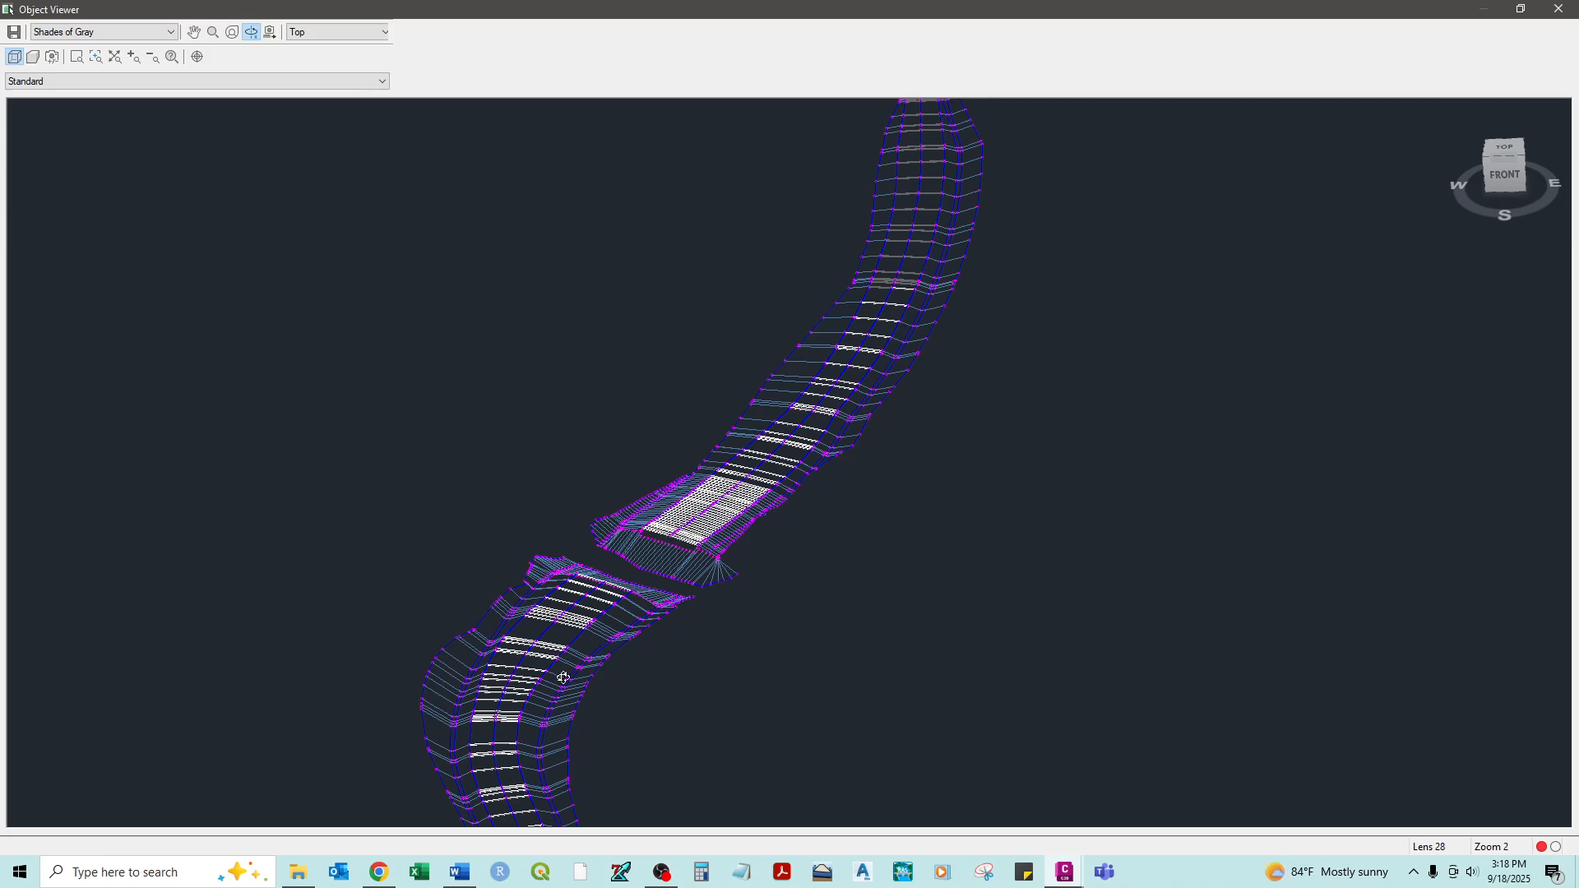
pyautogui.moveTo(514, 785); pyautogui.dragTo(520, 589)
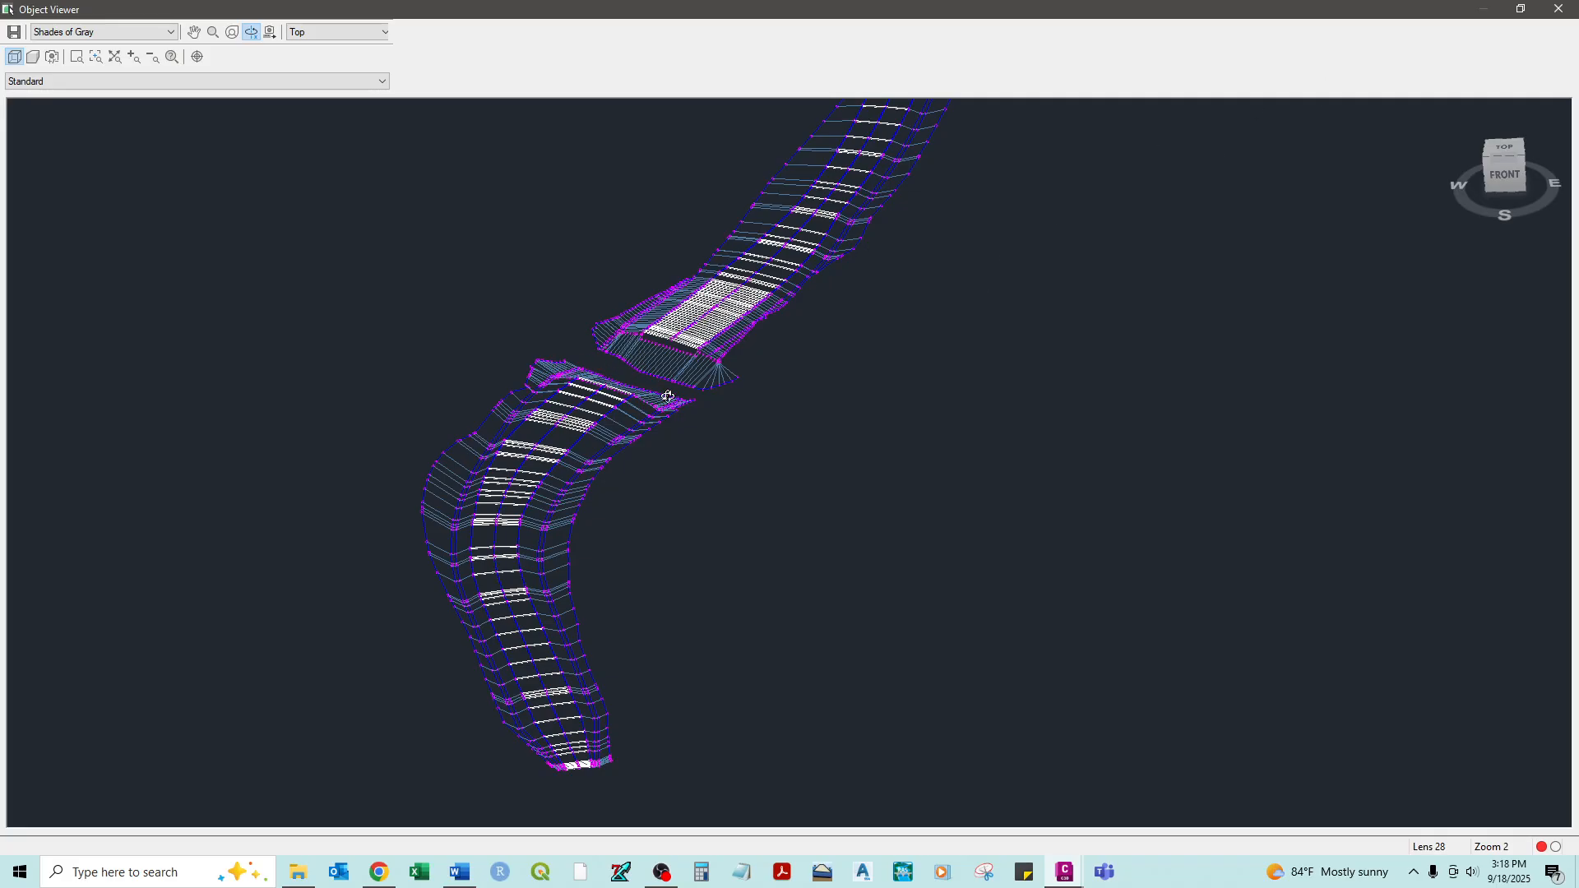
pyautogui.click(1559, 8)
pyautogui.scroll(-10, 729, 362)
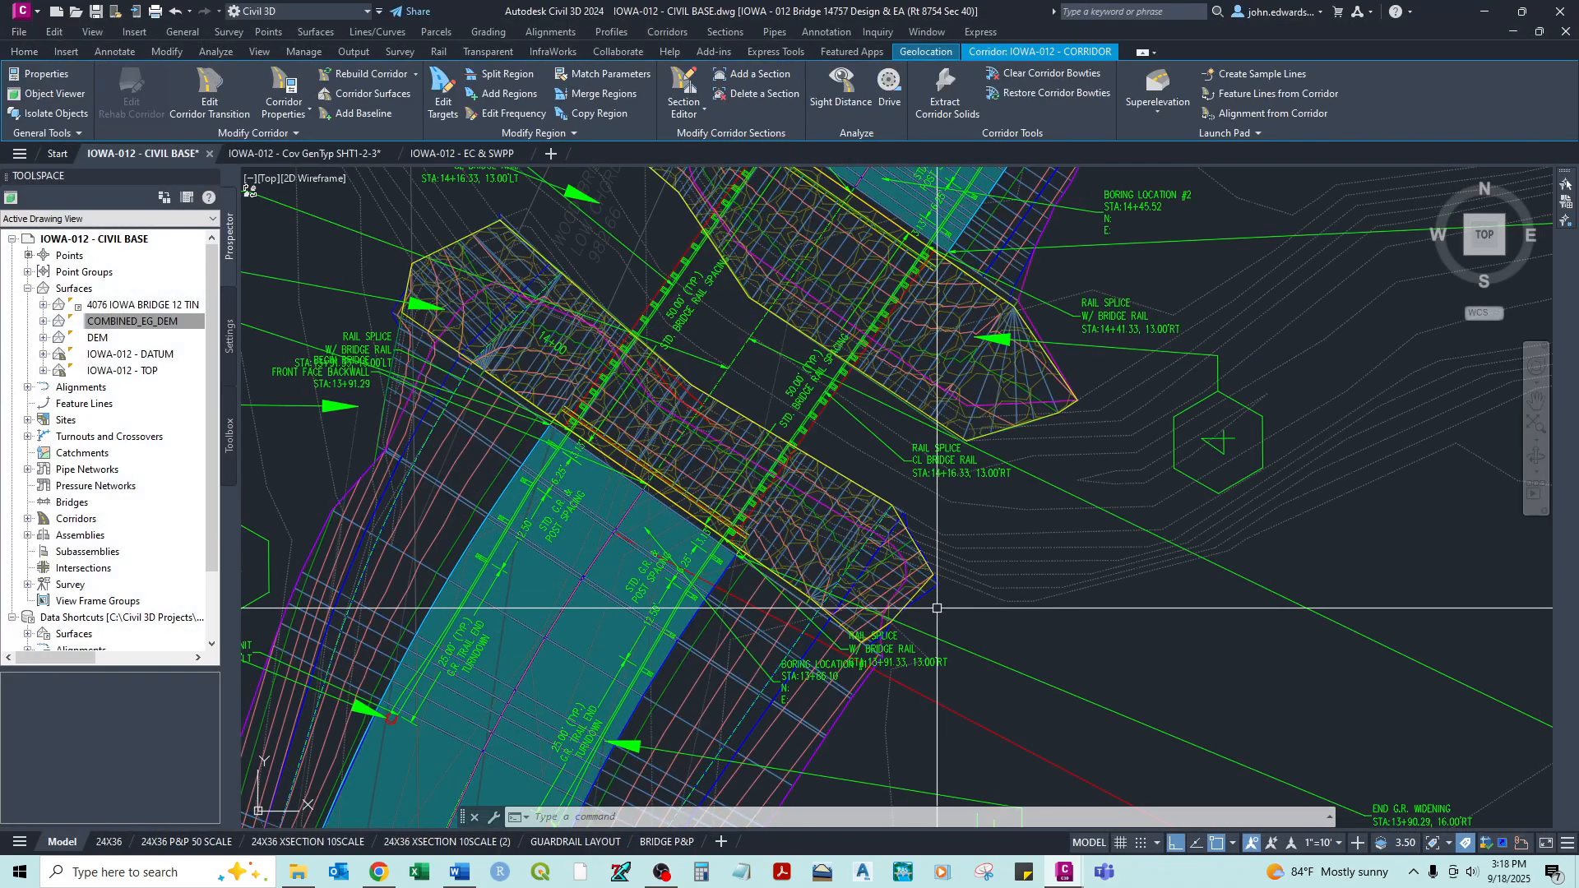
pyautogui.press('Escape')
# Step: Examine the section views on both cross-section sheets, comparing the existing ground and the proposed corridor lines
pyautogui.moveTo(1021, 588); pyautogui.dragTo(518, 504, button='middle')
pyautogui.moveTo(871, 669); pyautogui.dragTo(875, 324, button='middle')
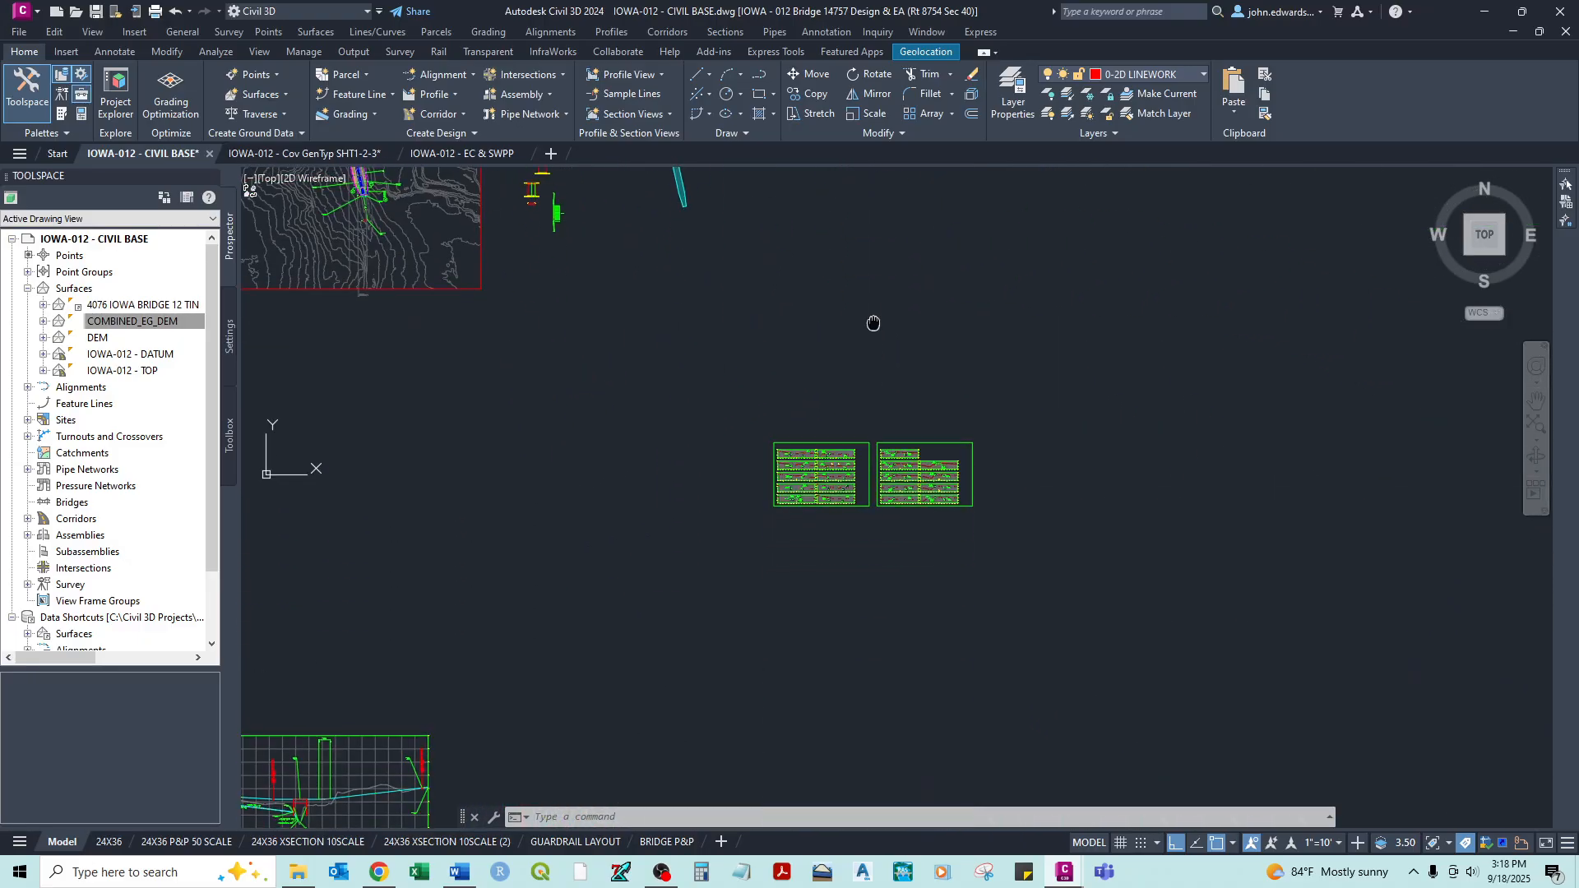
pyautogui.scroll(6, 831, 475)
pyautogui.scroll(2, 687, 586)
pyautogui.scroll(2, 681, 592)
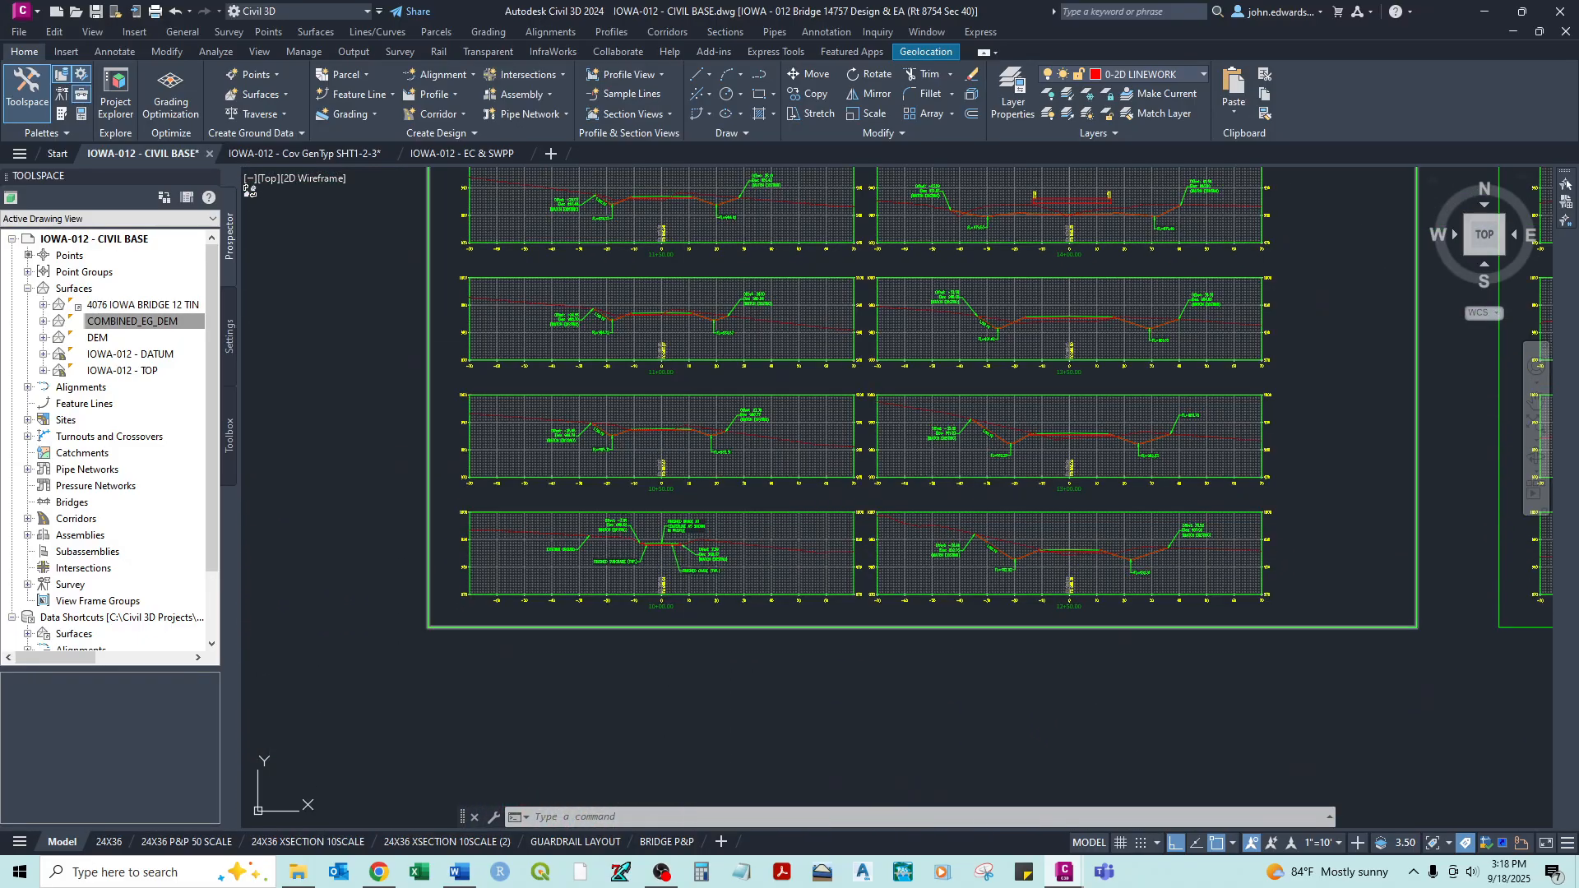
pyautogui.scroll(2, 810, 485)
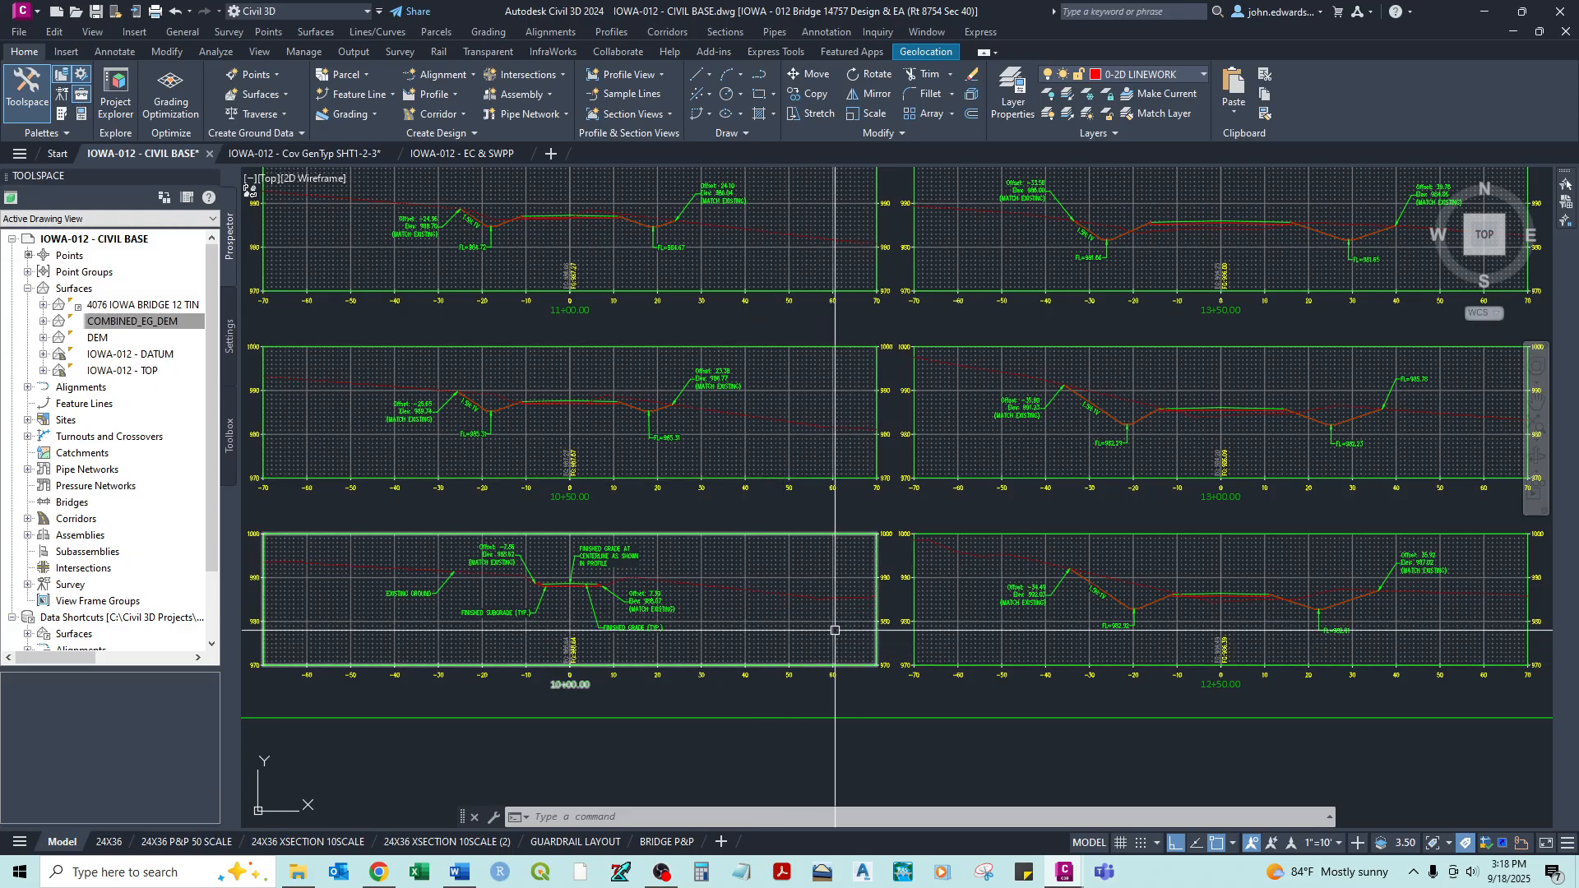
pyautogui.moveTo(1413, 600); pyautogui.dragTo(756, 579, button='middle')
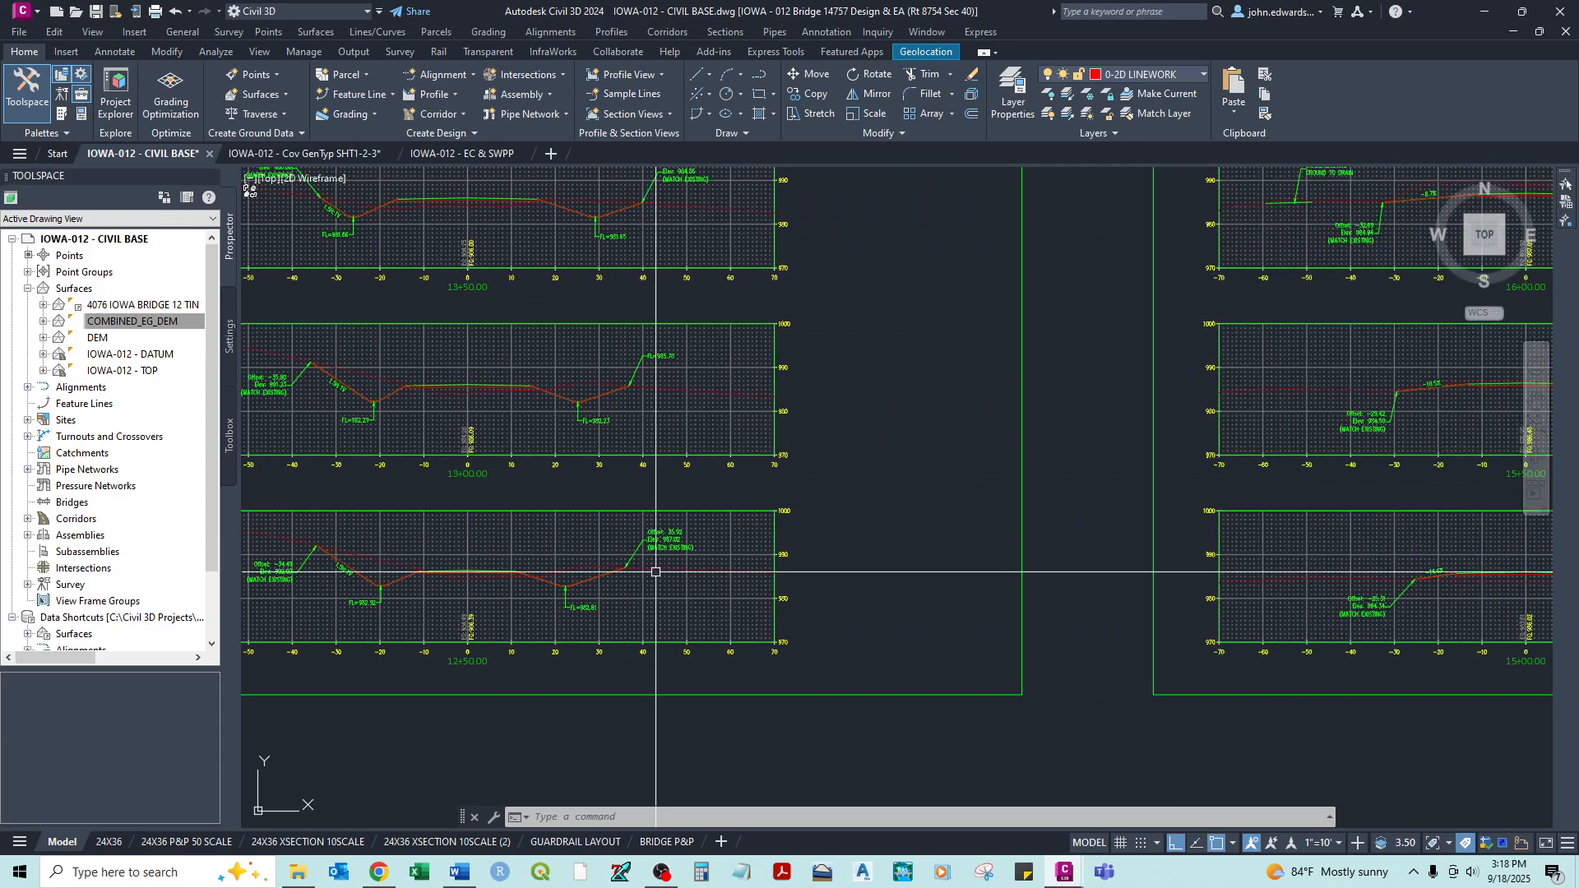
pyautogui.scroll(-4, 1280, 591)
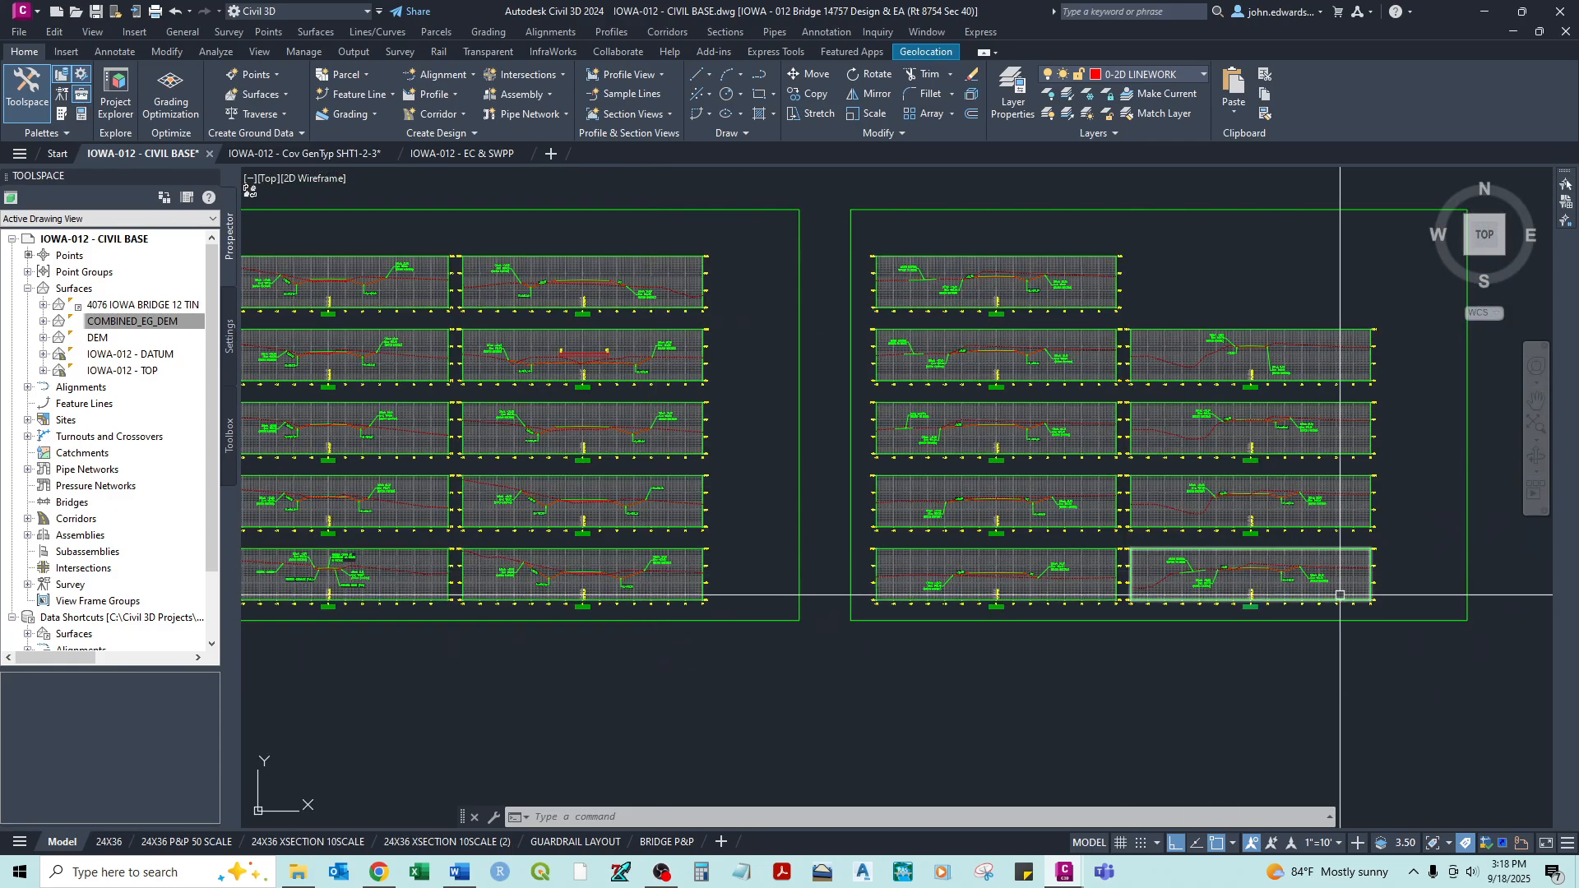
pyautogui.scroll(5, 892, 551)
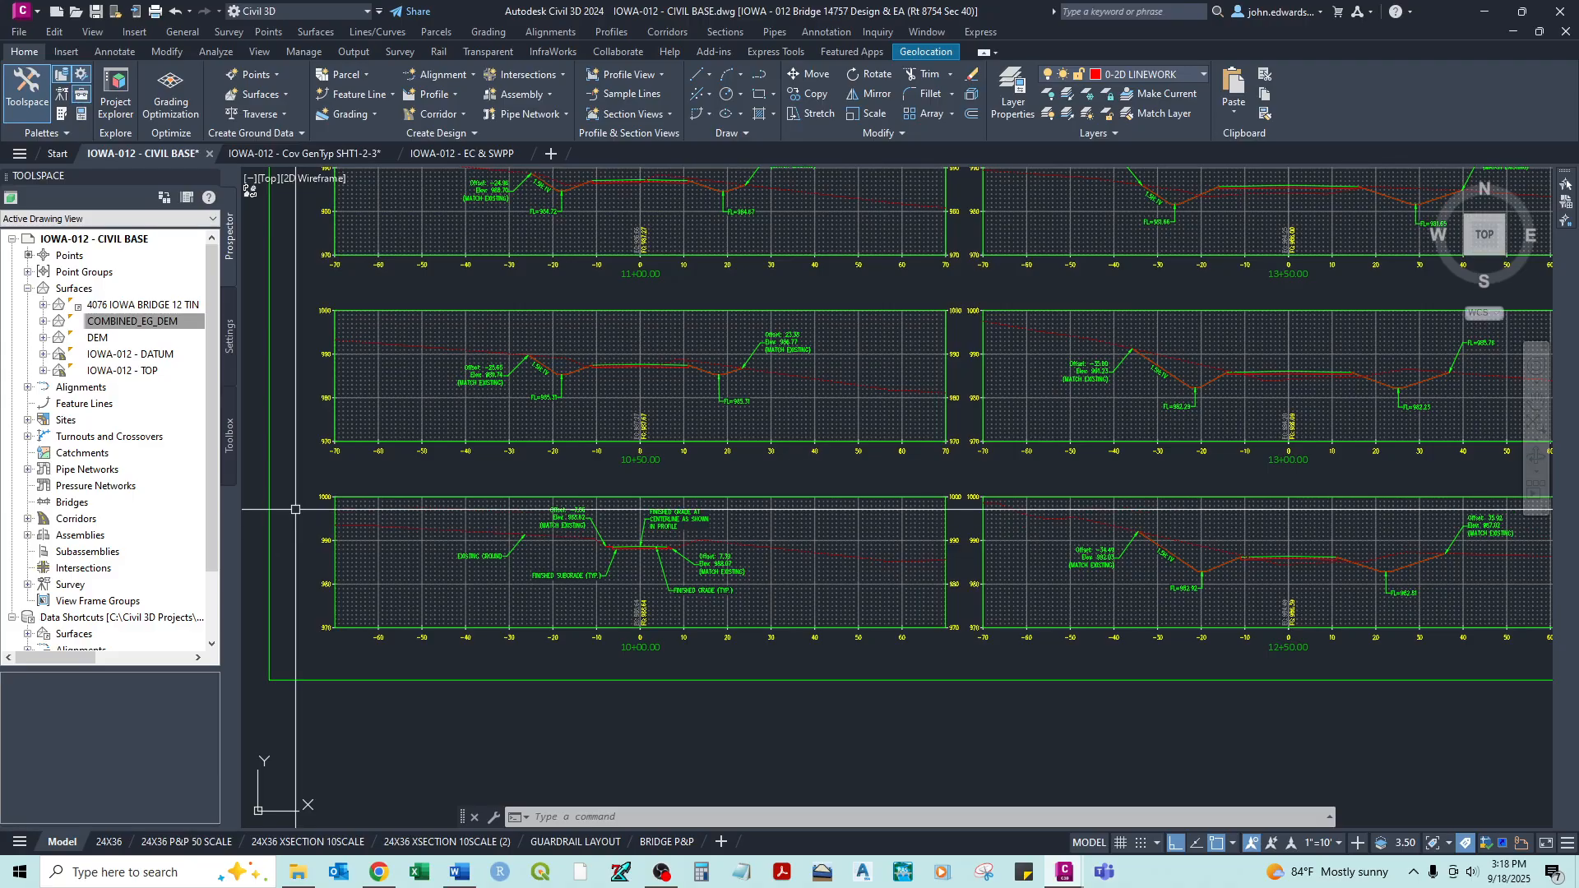
pyautogui.click(86, 321)
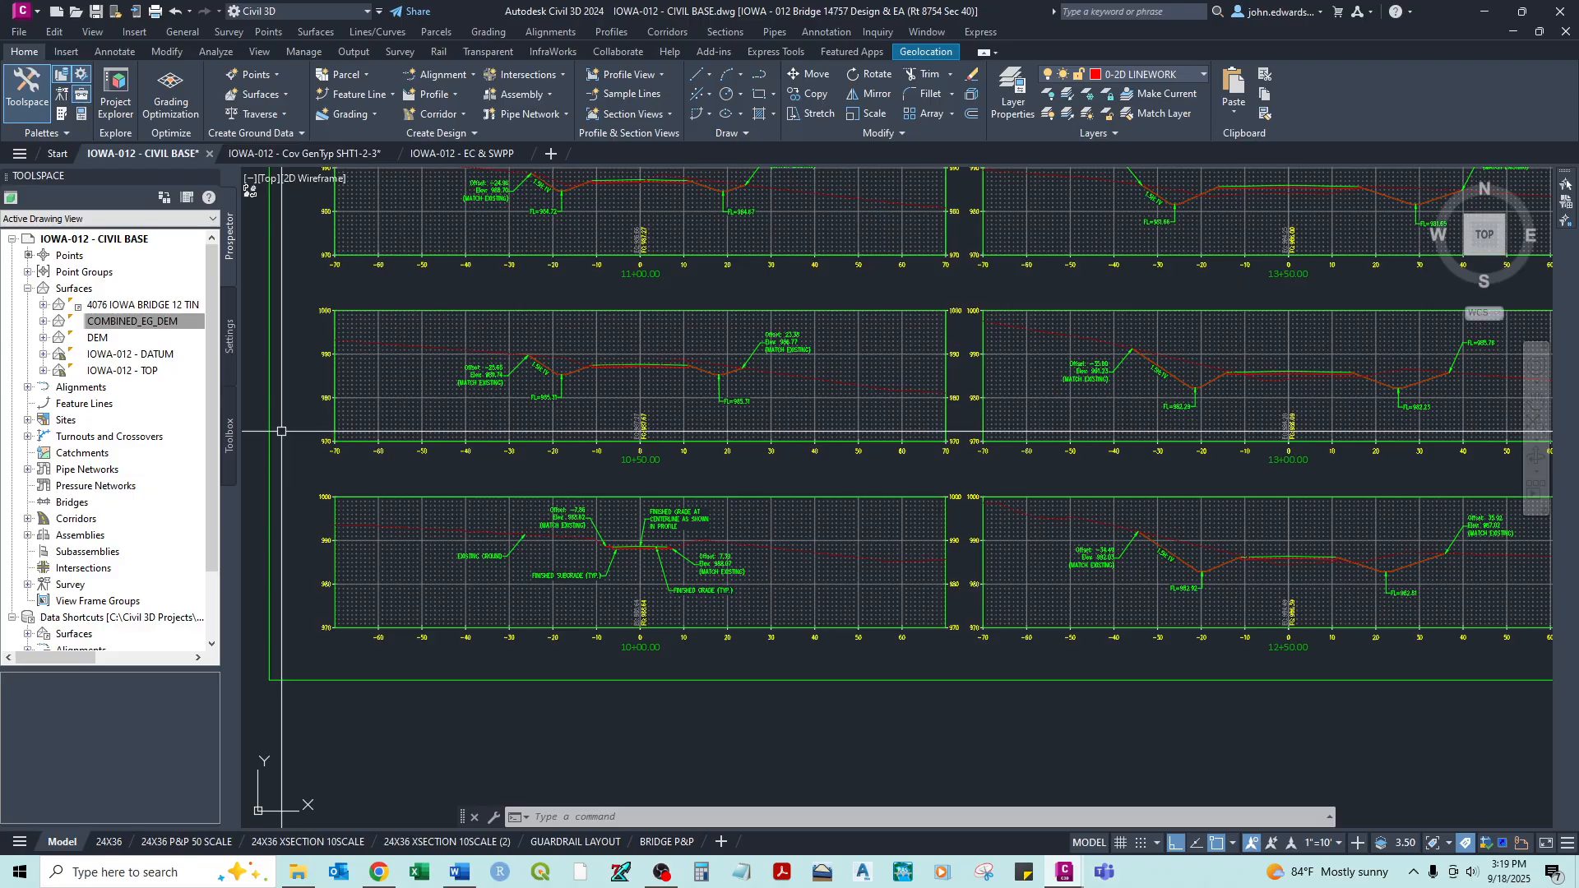
# Step: Start Compute Materials for the IOWA-012 - CL alignment with sample line group SLG-1
pyautogui.click(218, 54)
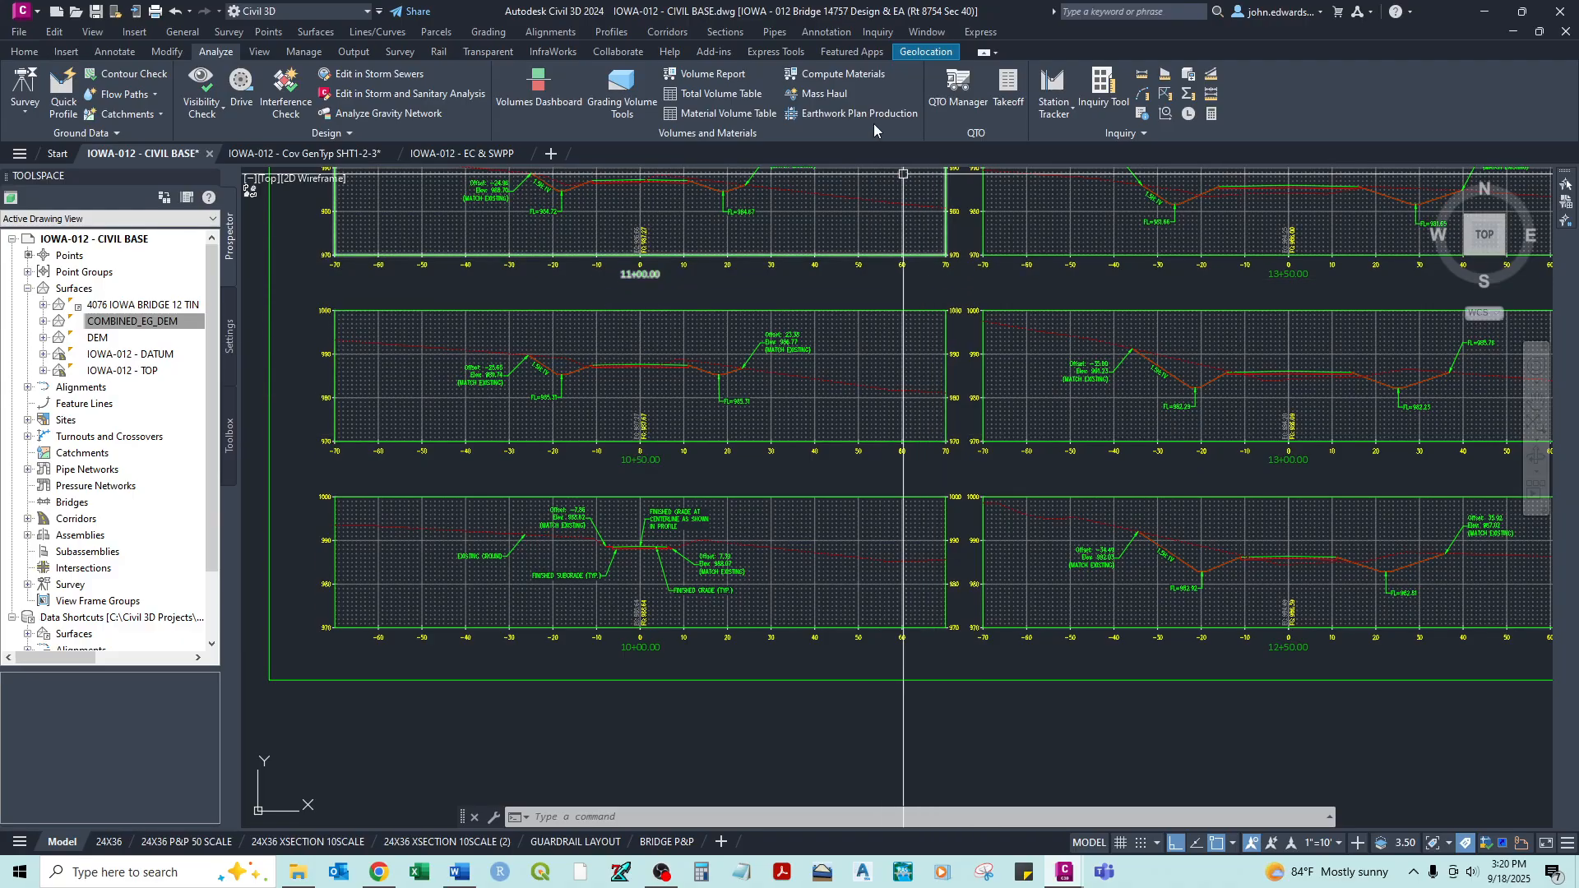
pyautogui.click(851, 74)
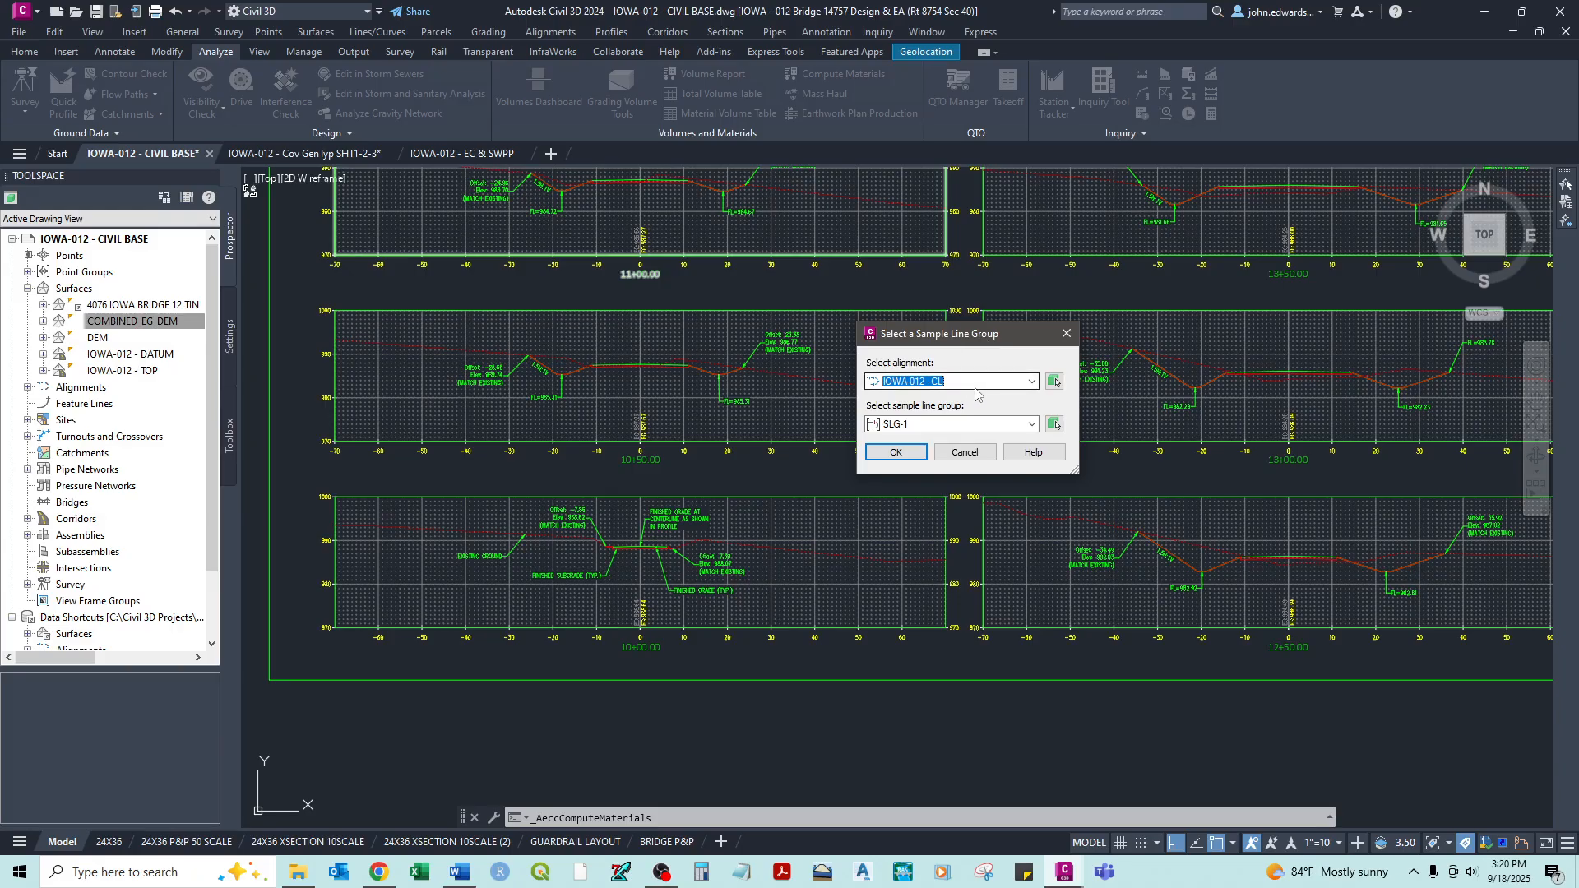
pyautogui.click(979, 381)
pyautogui.click(980, 395)
pyautogui.click(929, 425)
pyautogui.click(932, 437)
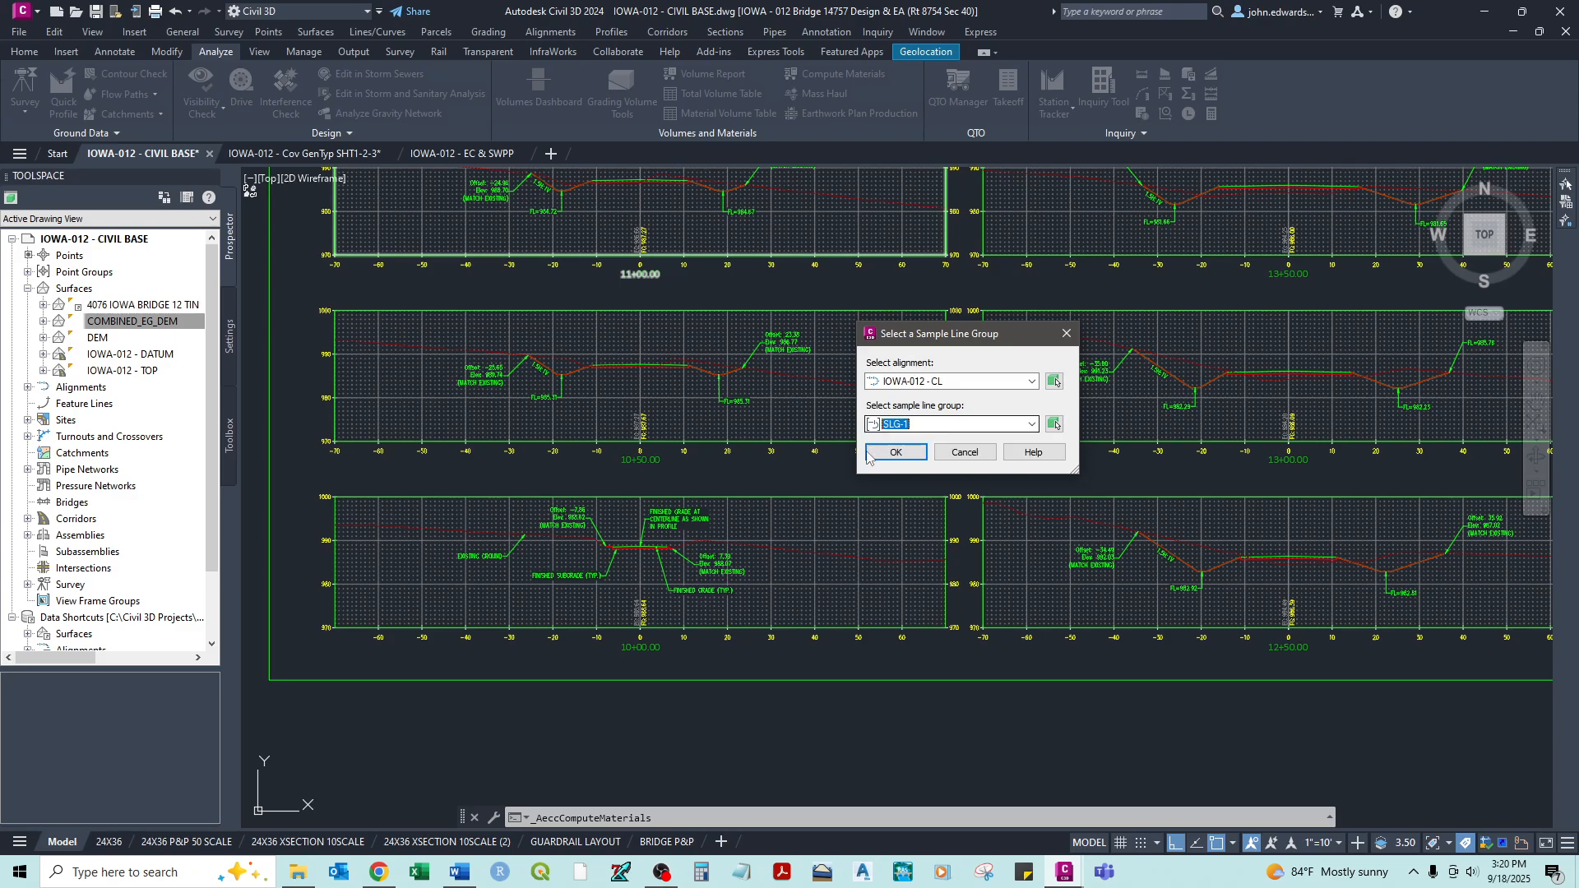
pyautogui.click(897, 452)
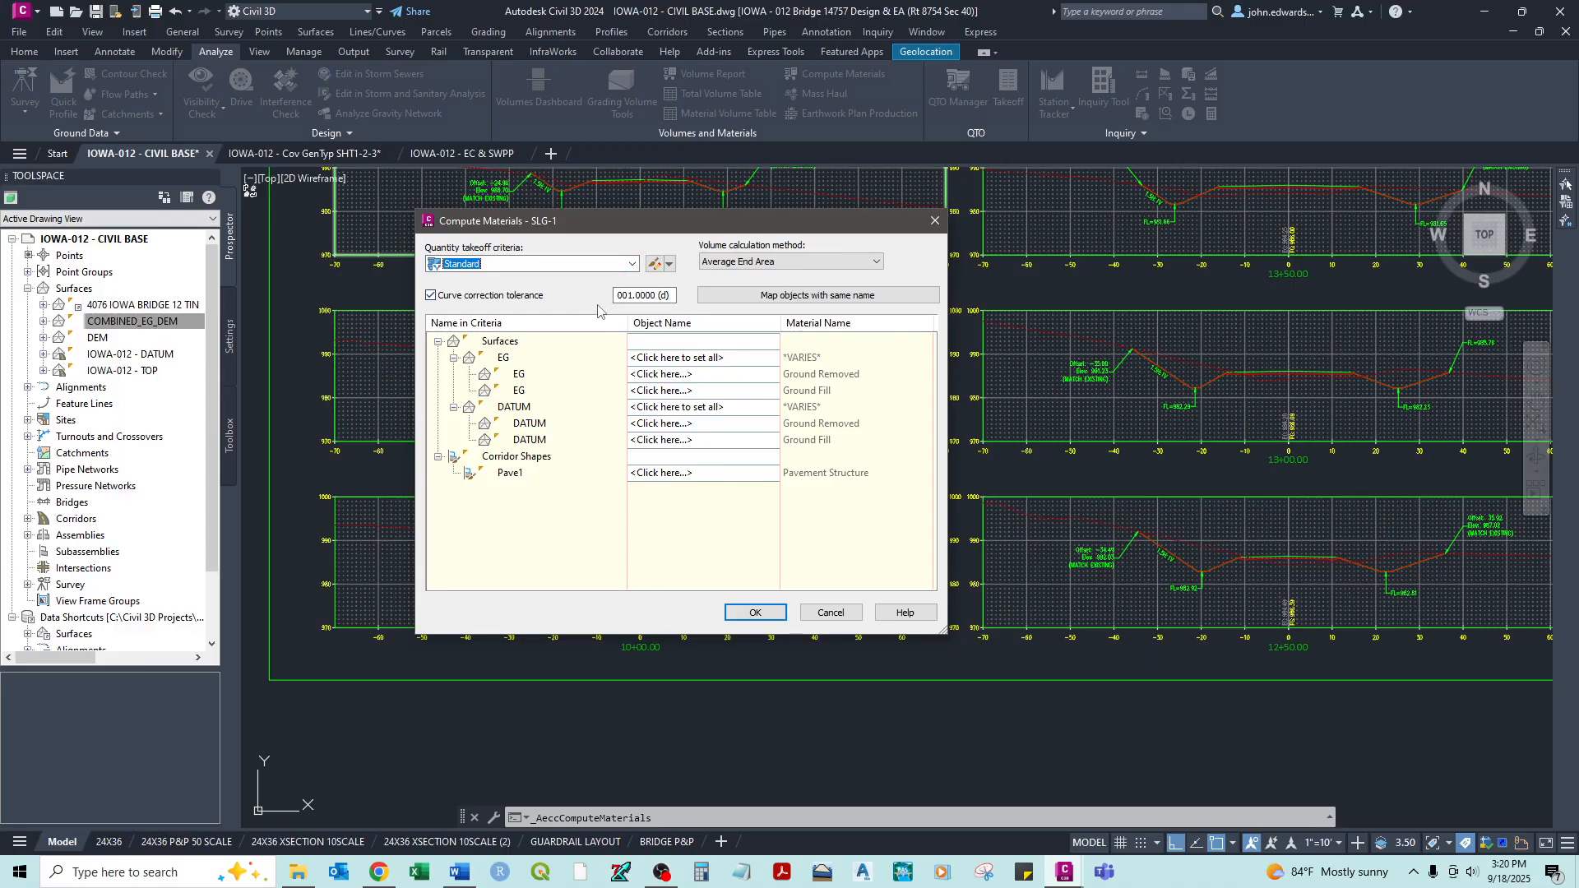
# Step: Set the quantity takeoff criteria to Earthworks and keep Average End Area as the volume calculation method
pyautogui.click(511, 264)
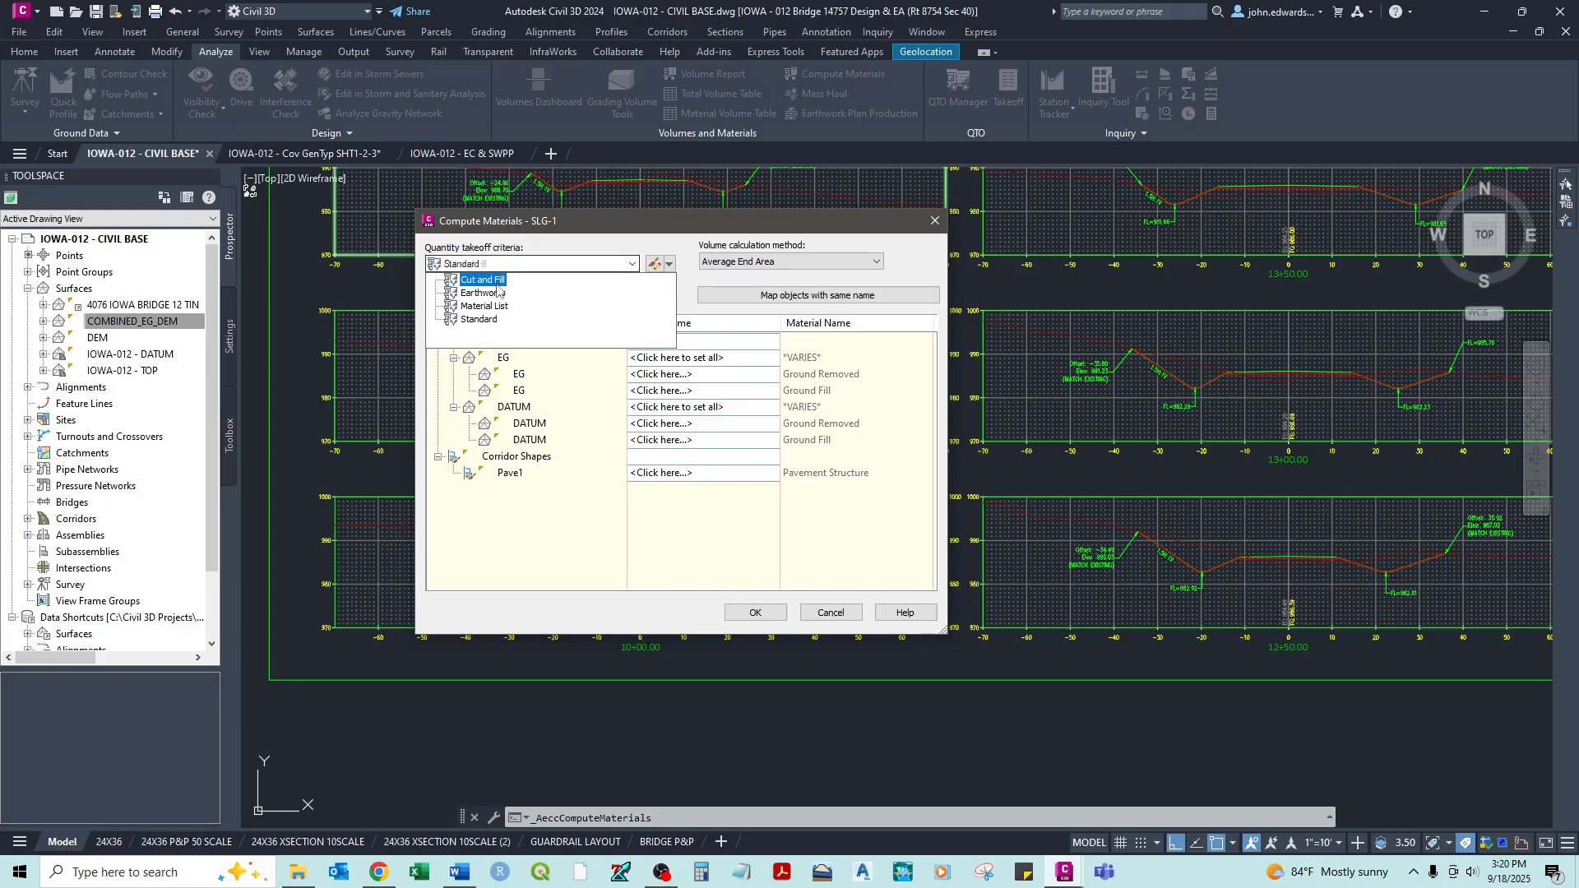
pyautogui.click(485, 293)
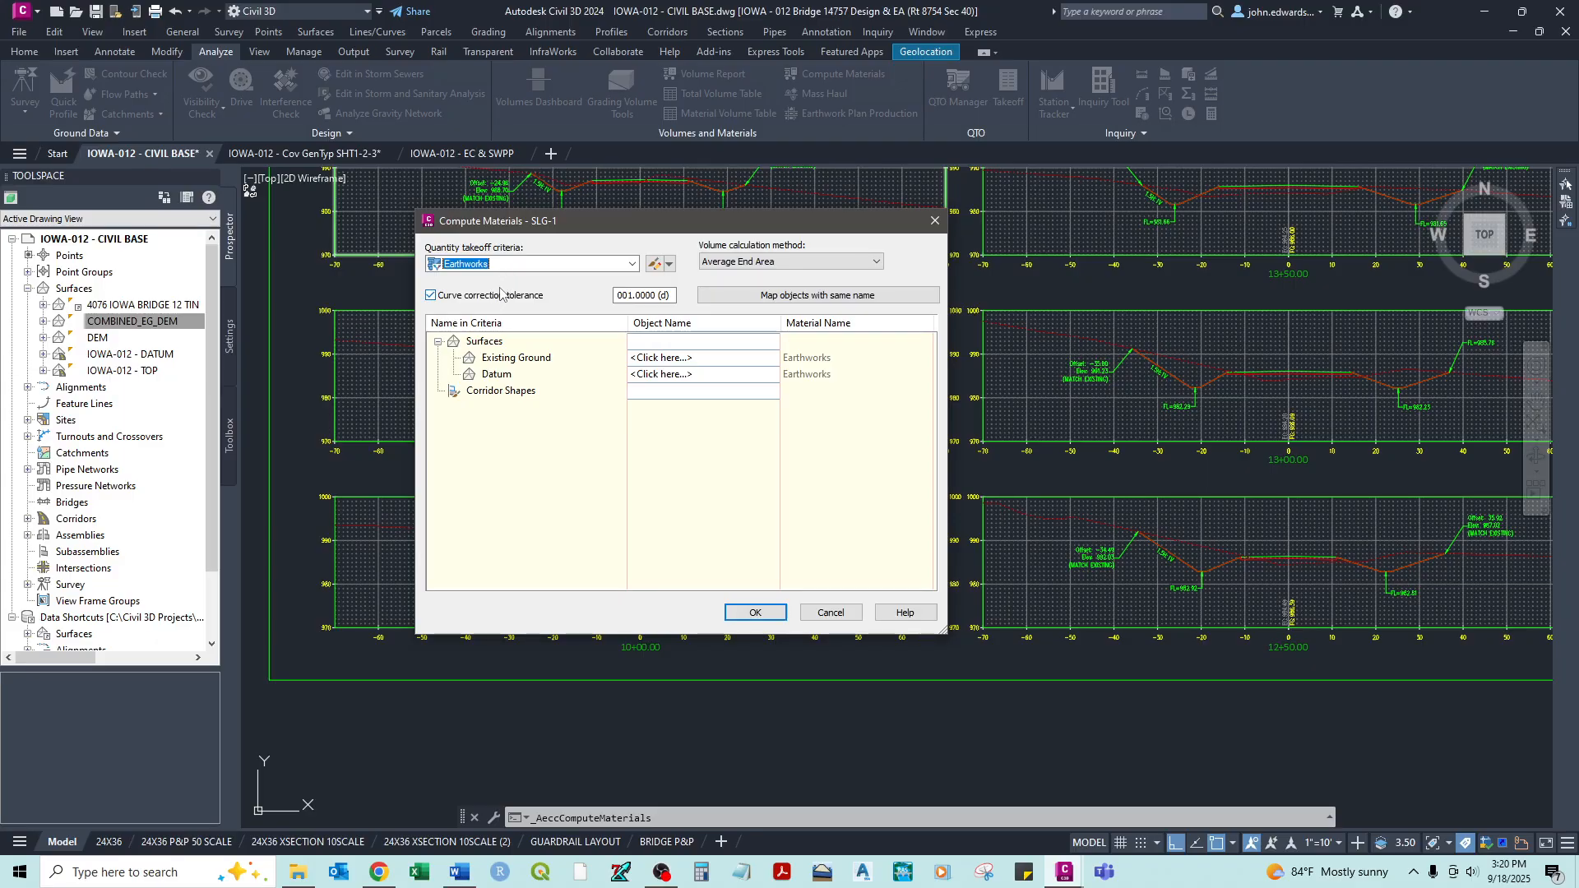
pyautogui.click(817, 263)
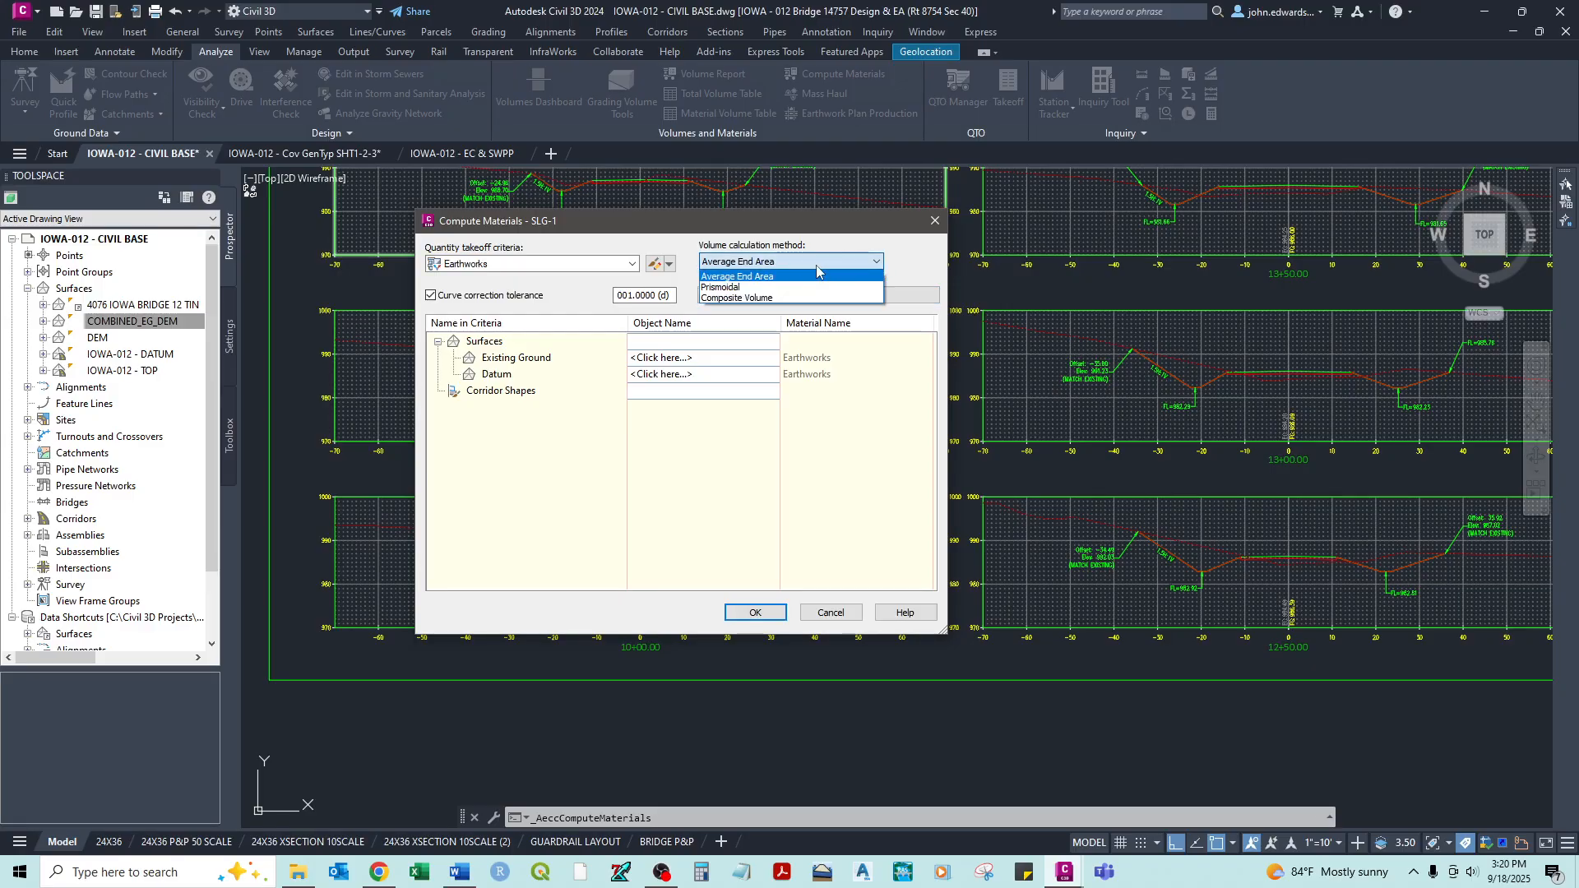
pyautogui.click(819, 267)
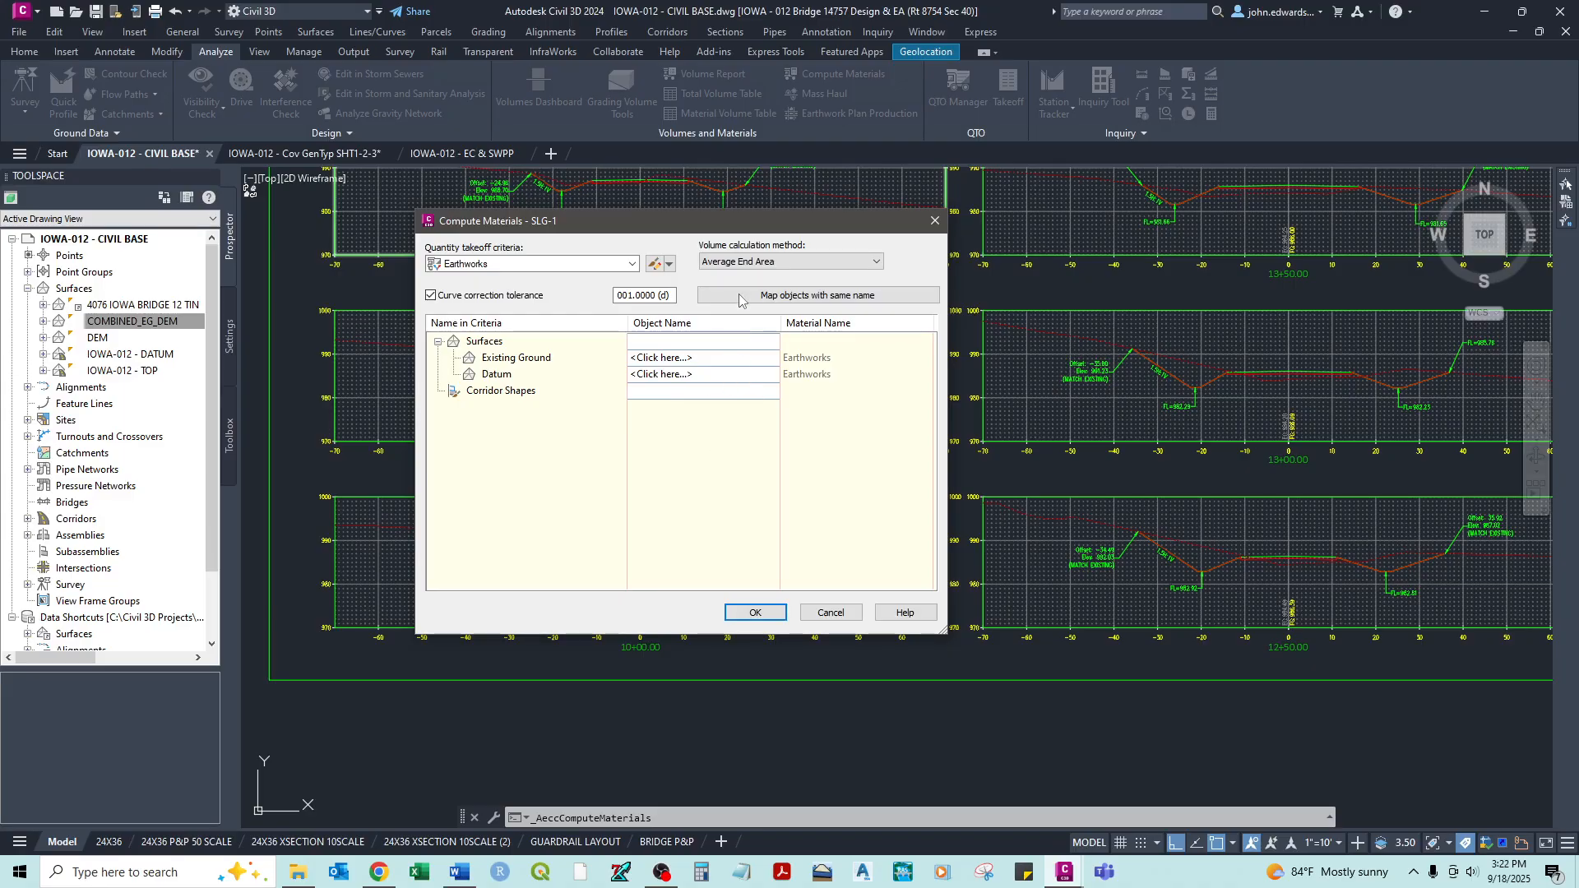
# Step: Set the volume method to Composite Volume, mapping Existing Ground to COMBINED_EG_DEM and Datum to the IOWA-012 corridor DATUM surface
pyautogui.click(744, 261)
pyautogui.click(778, 296)
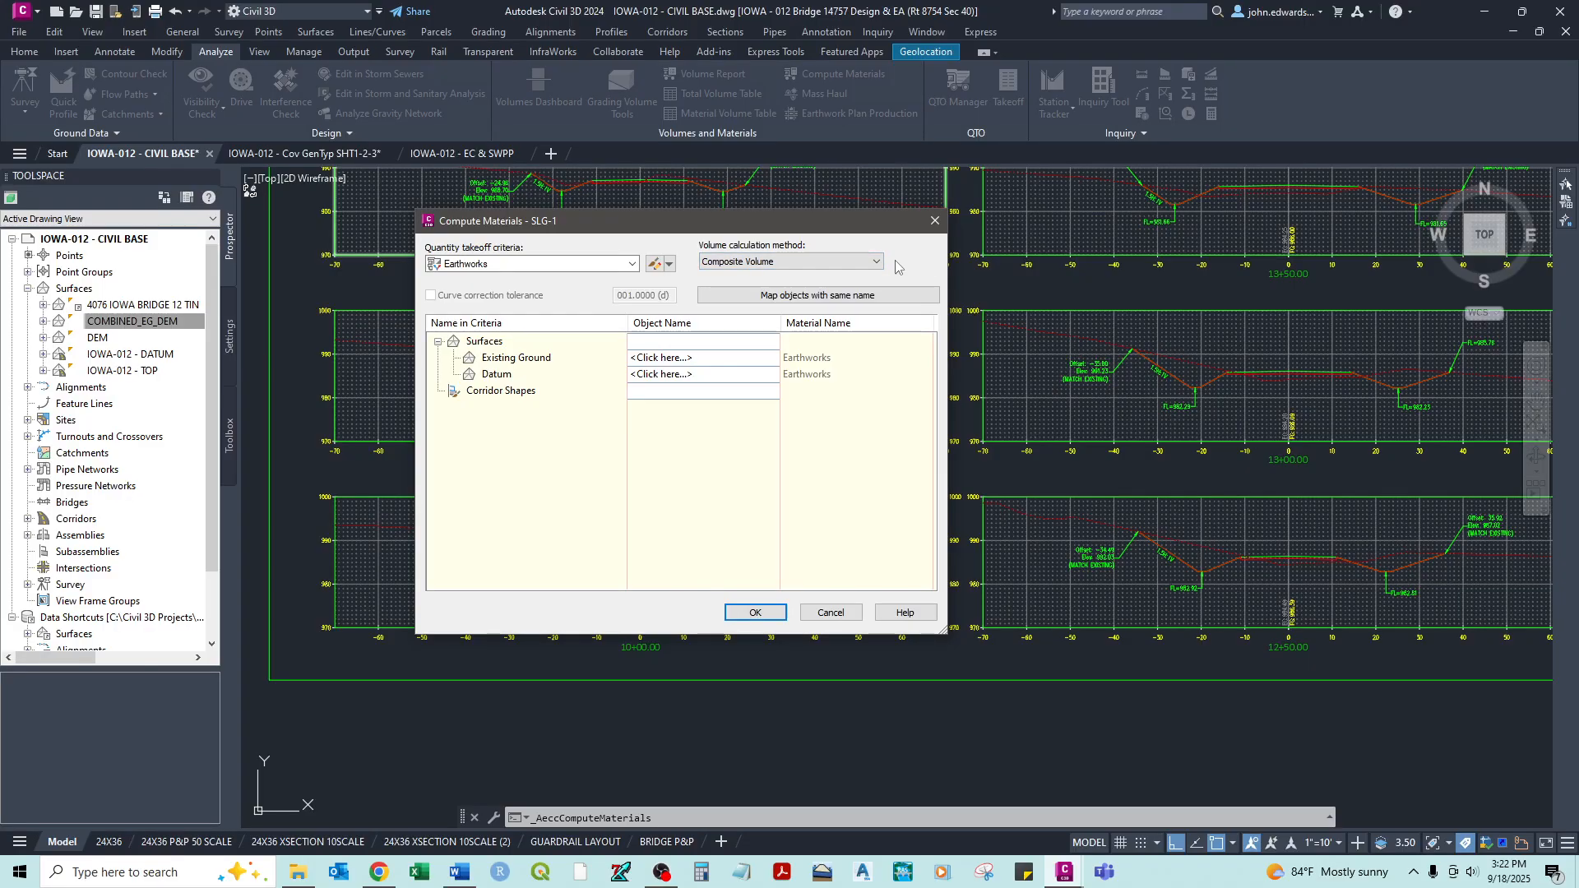
pyautogui.click(672, 360)
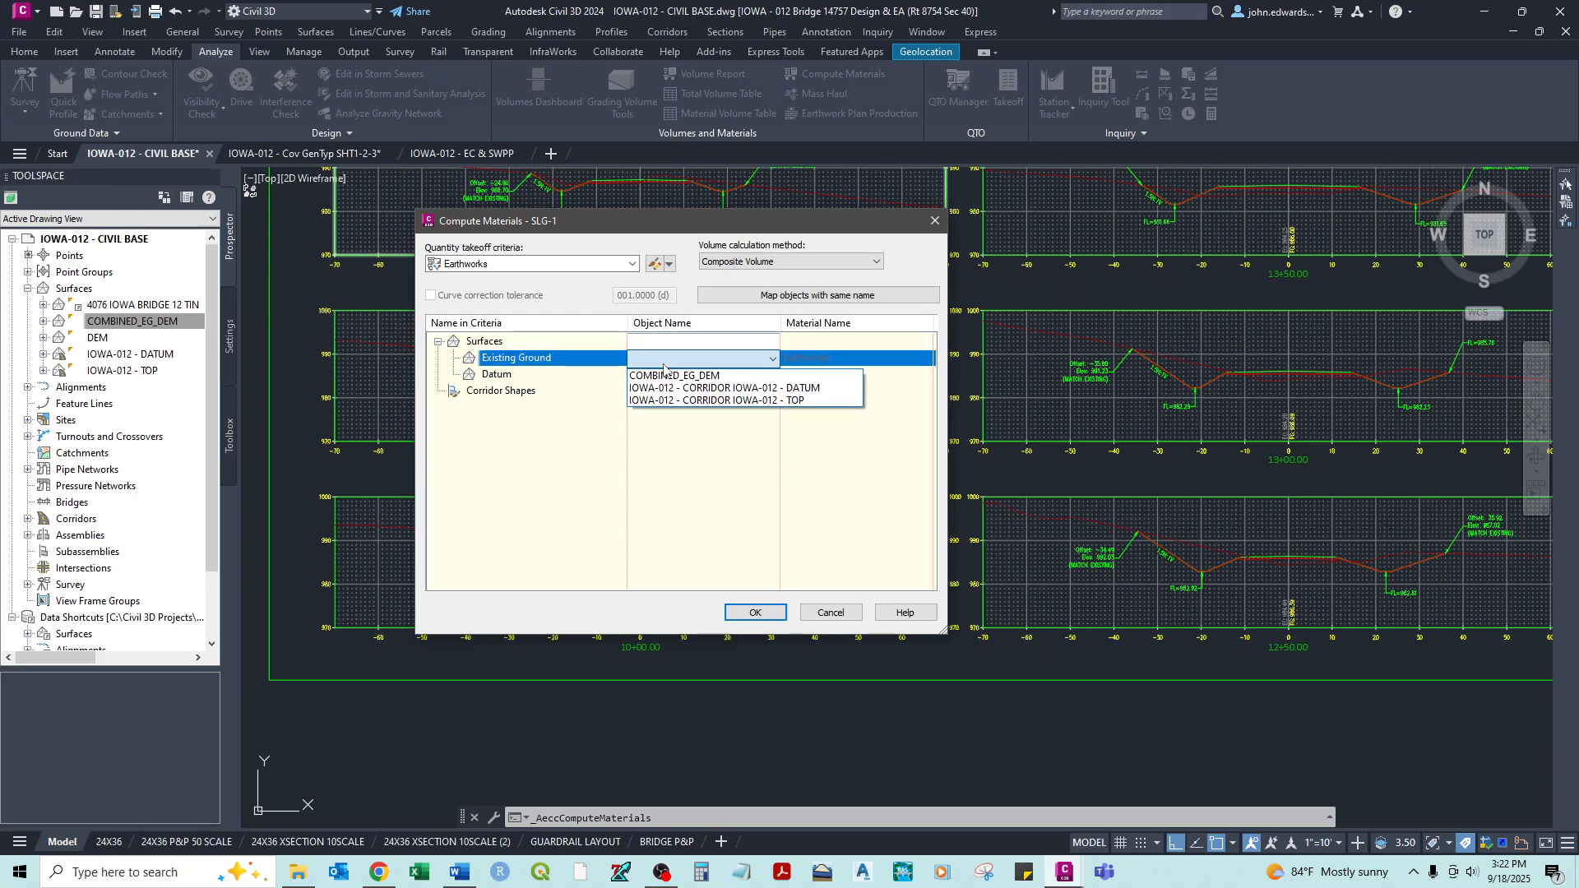
pyautogui.click(666, 375)
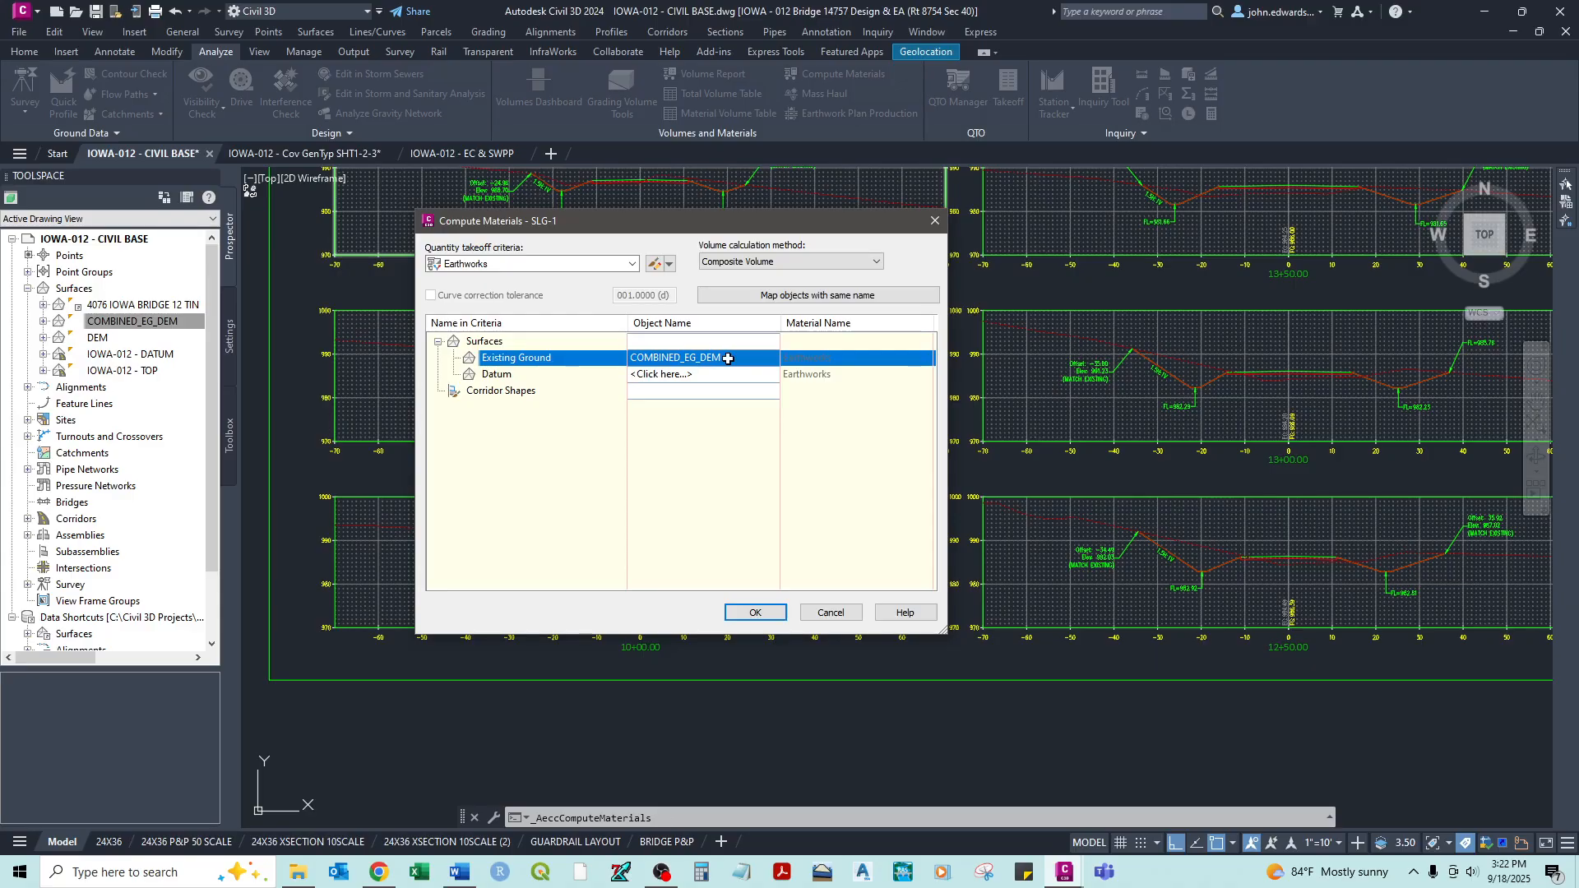
pyautogui.click(699, 376)
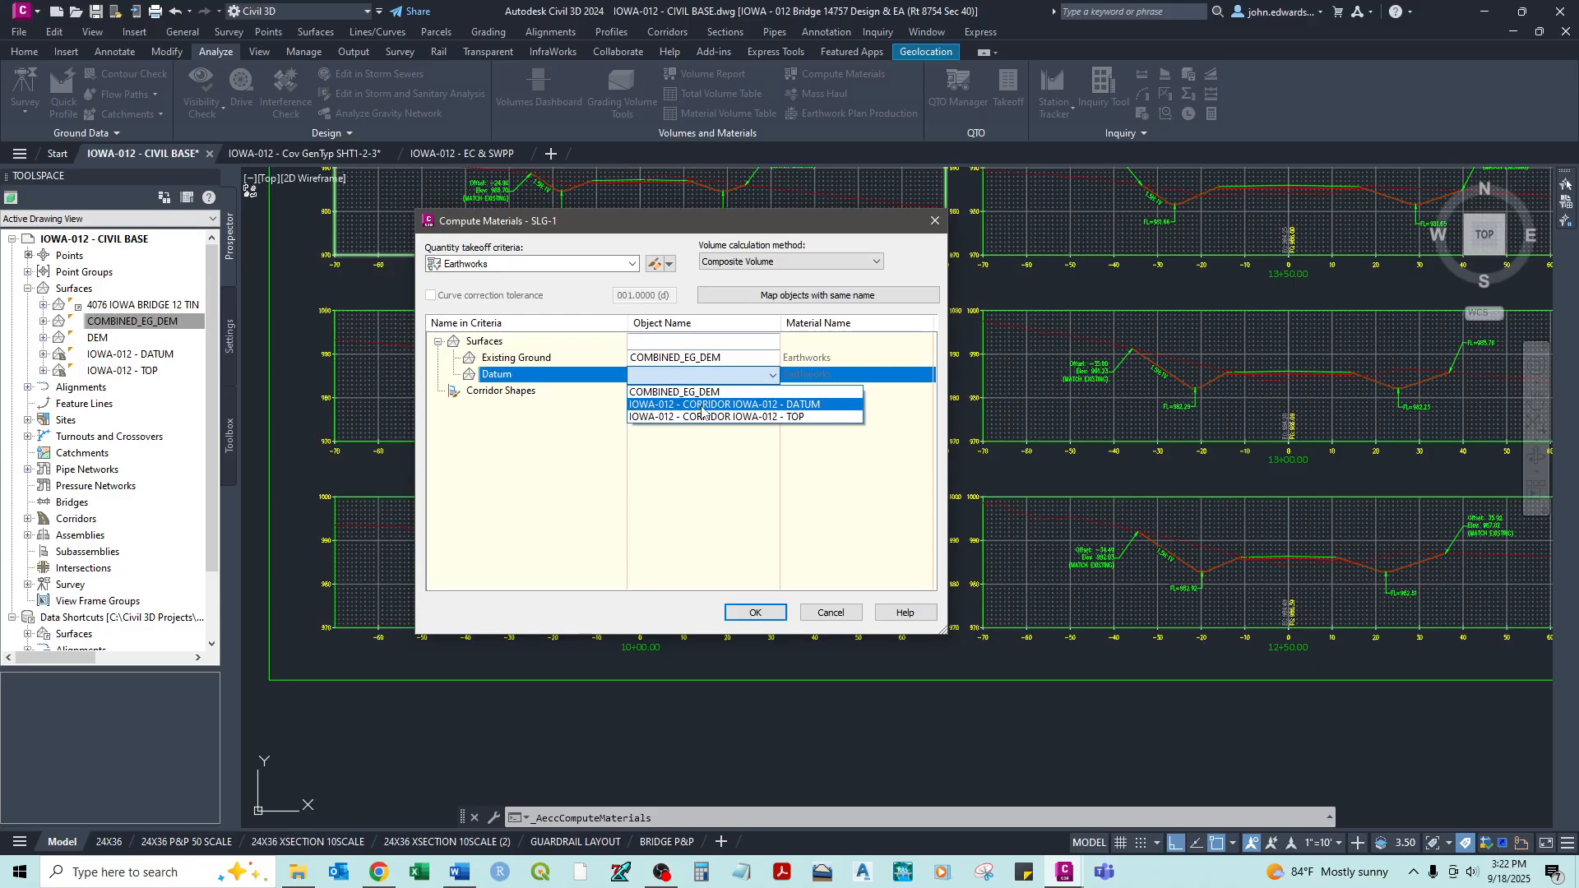
pyautogui.click(701, 405)
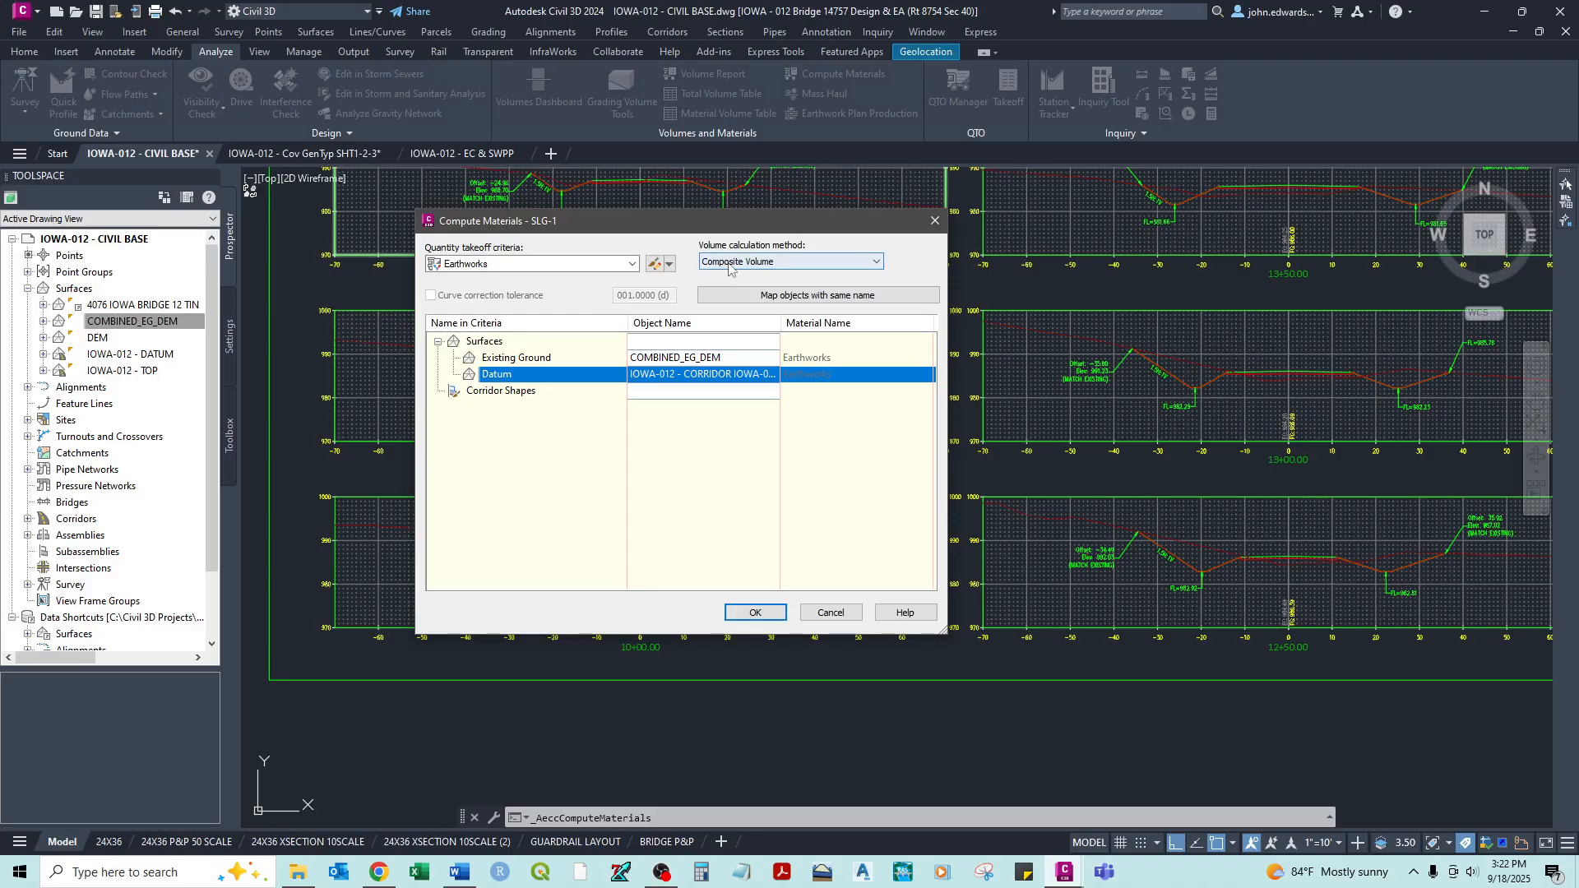
# Step: Switch the volume calculation method to Average End Area and back to Composite Volume, and compute the materials
pyautogui.click(776, 262)
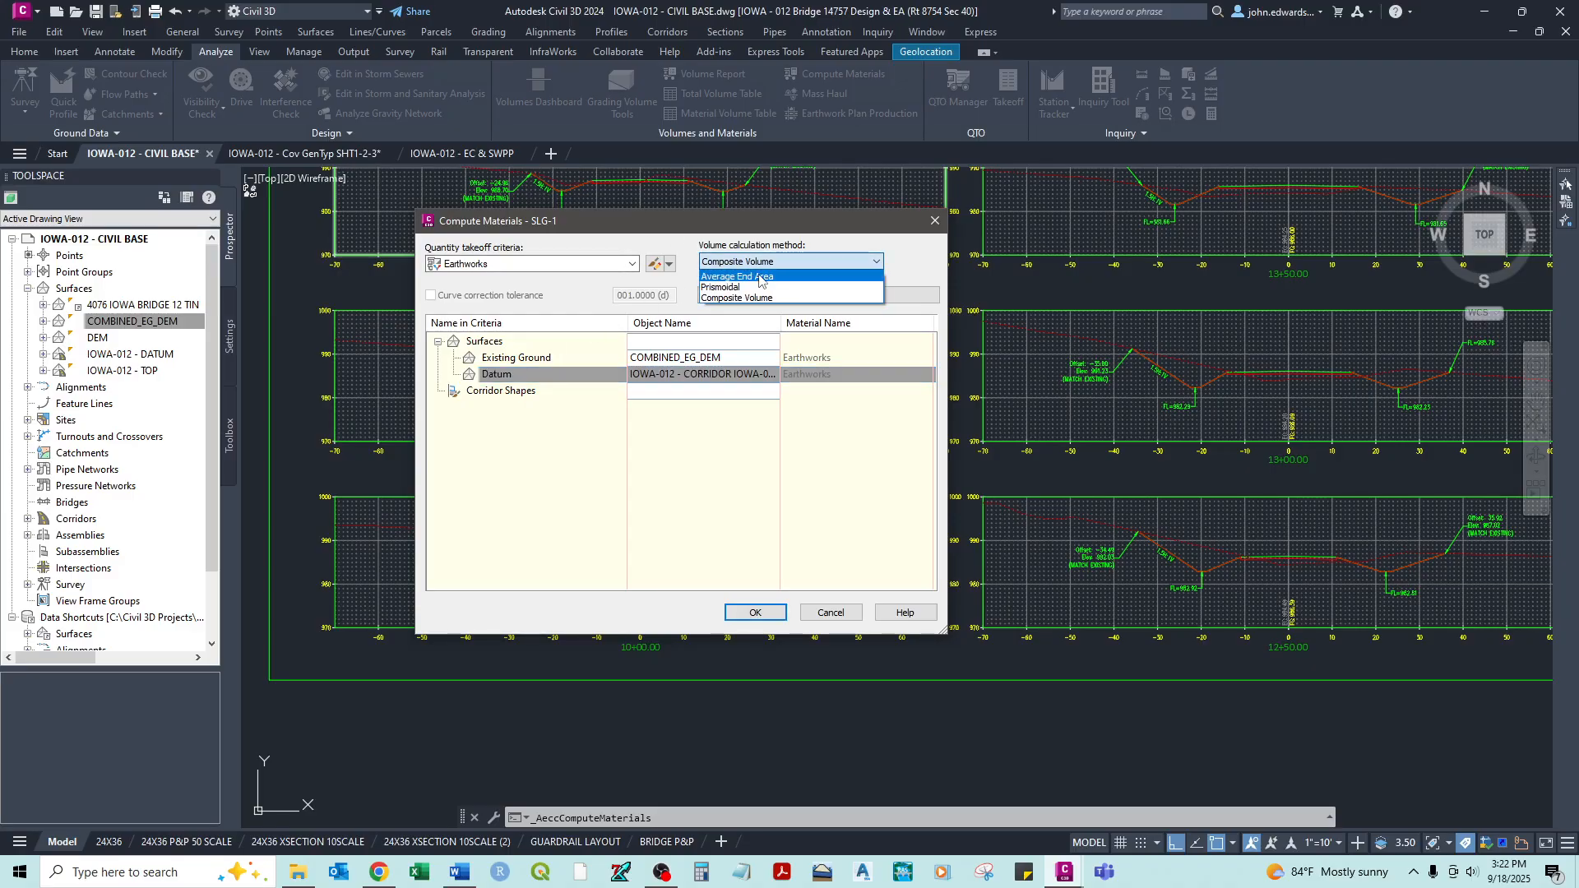
pyautogui.click(760, 284)
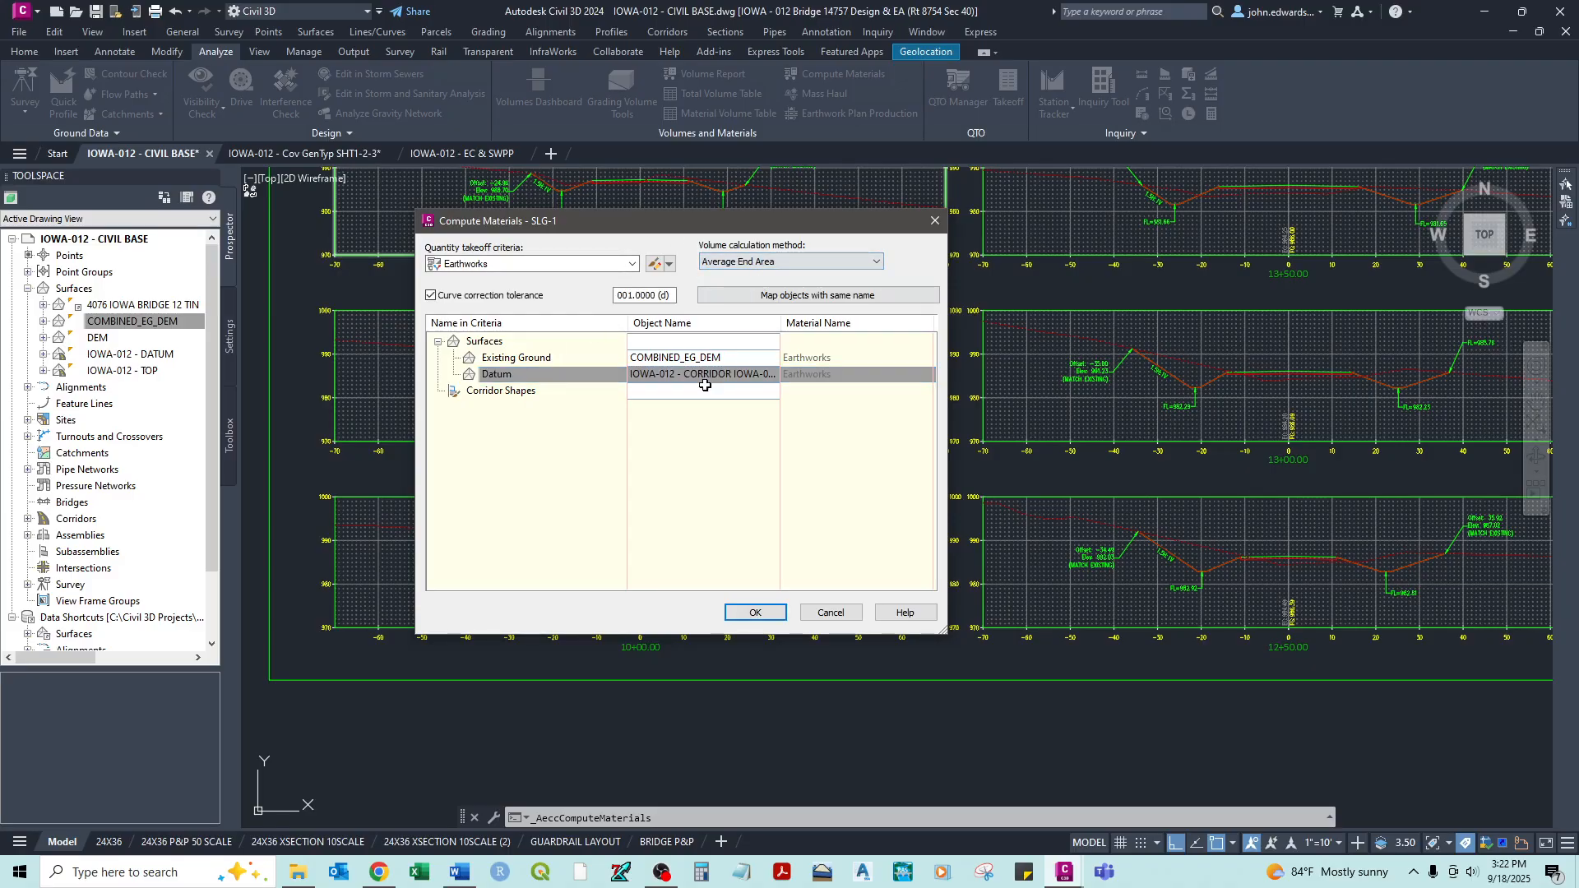
pyautogui.click(789, 262)
pyautogui.click(765, 299)
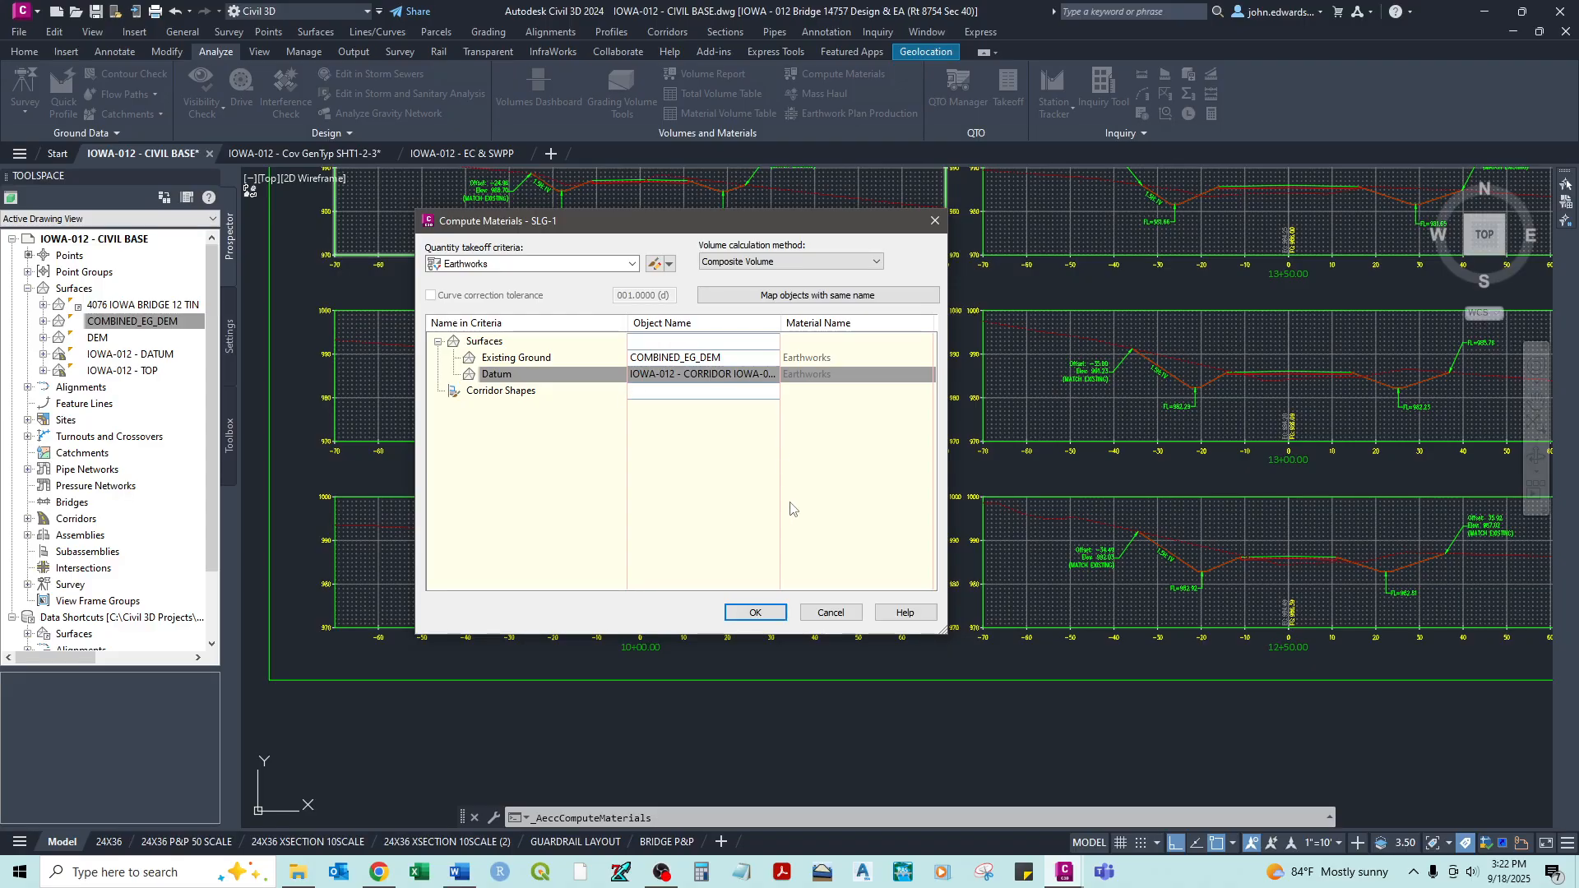
pyautogui.click(755, 614)
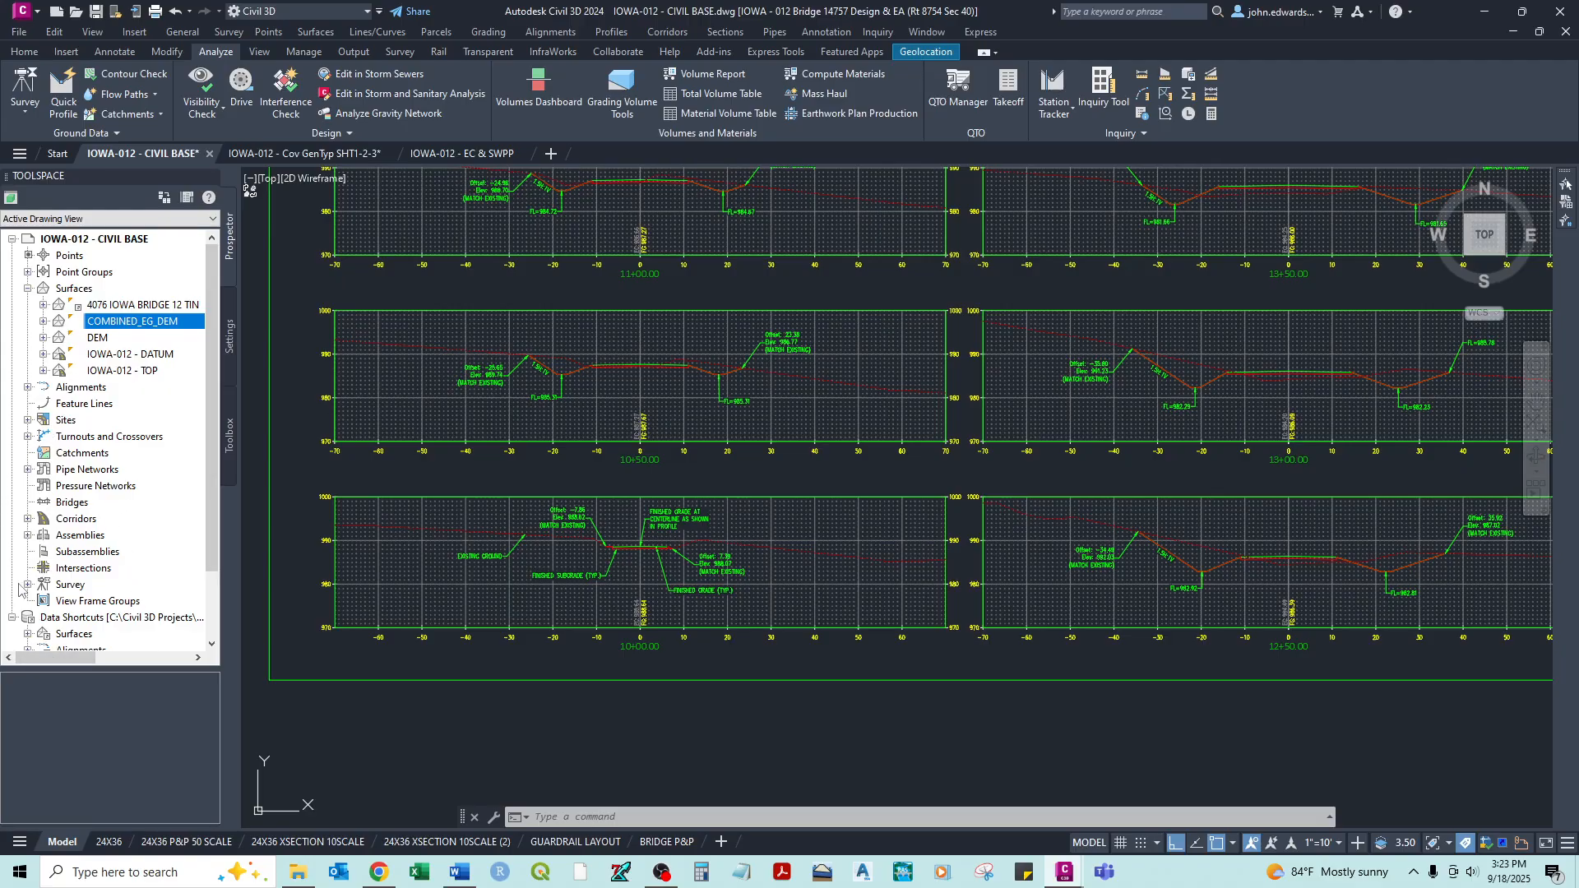
# Step: Examine the surfaces of the Earthworks material in SLG-1's material list under IOWA-012 - CL, then collapse the centerline alignments
pyautogui.click(28, 387)
pyautogui.click(42, 404)
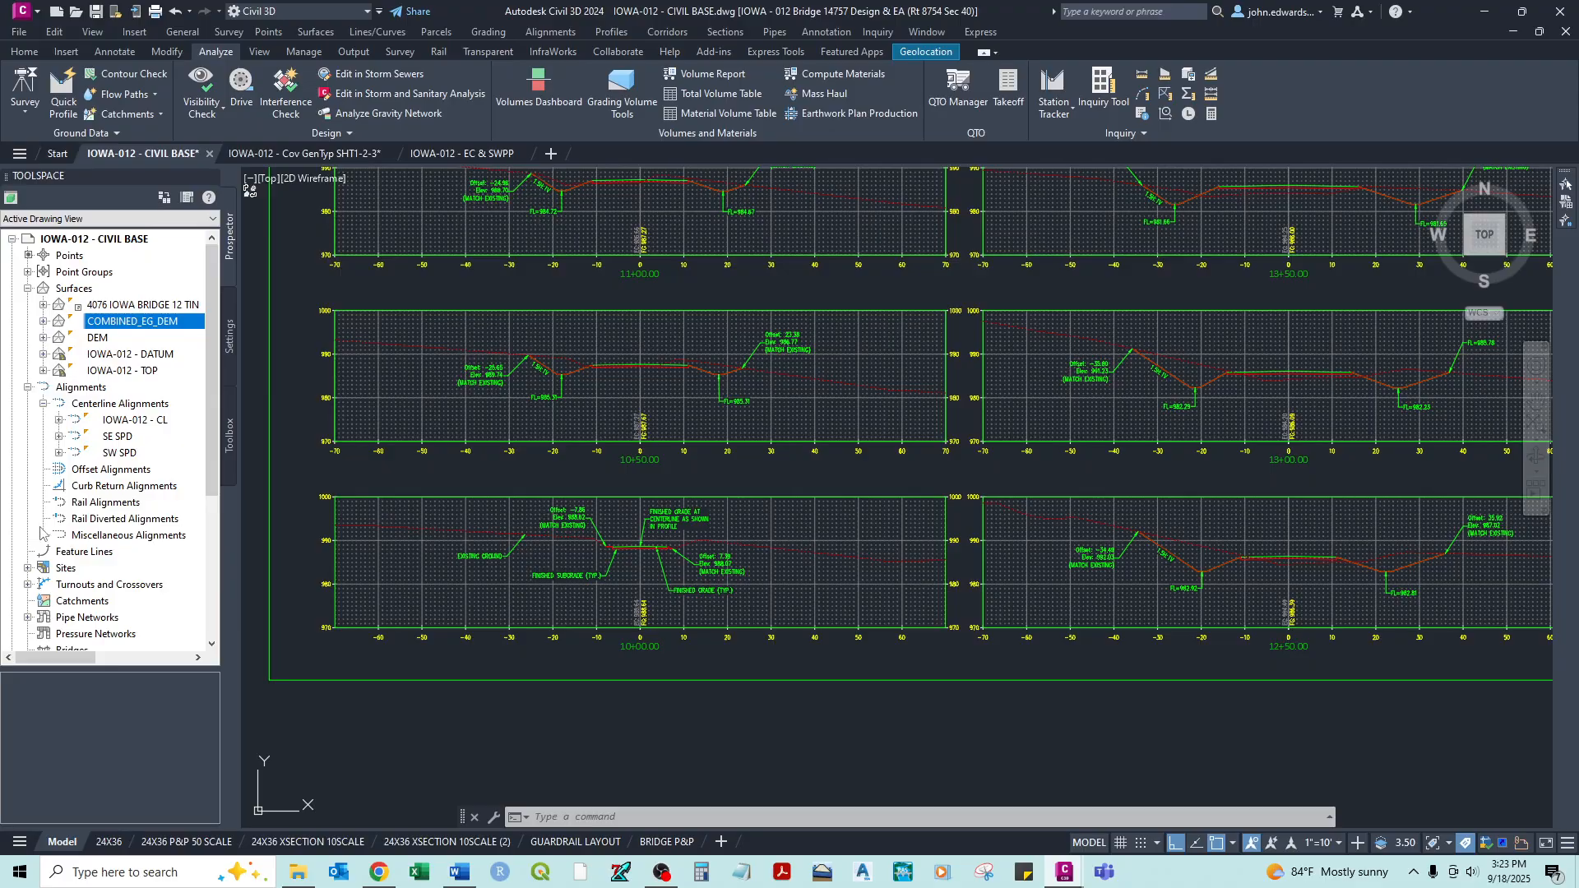
pyautogui.click(58, 420)
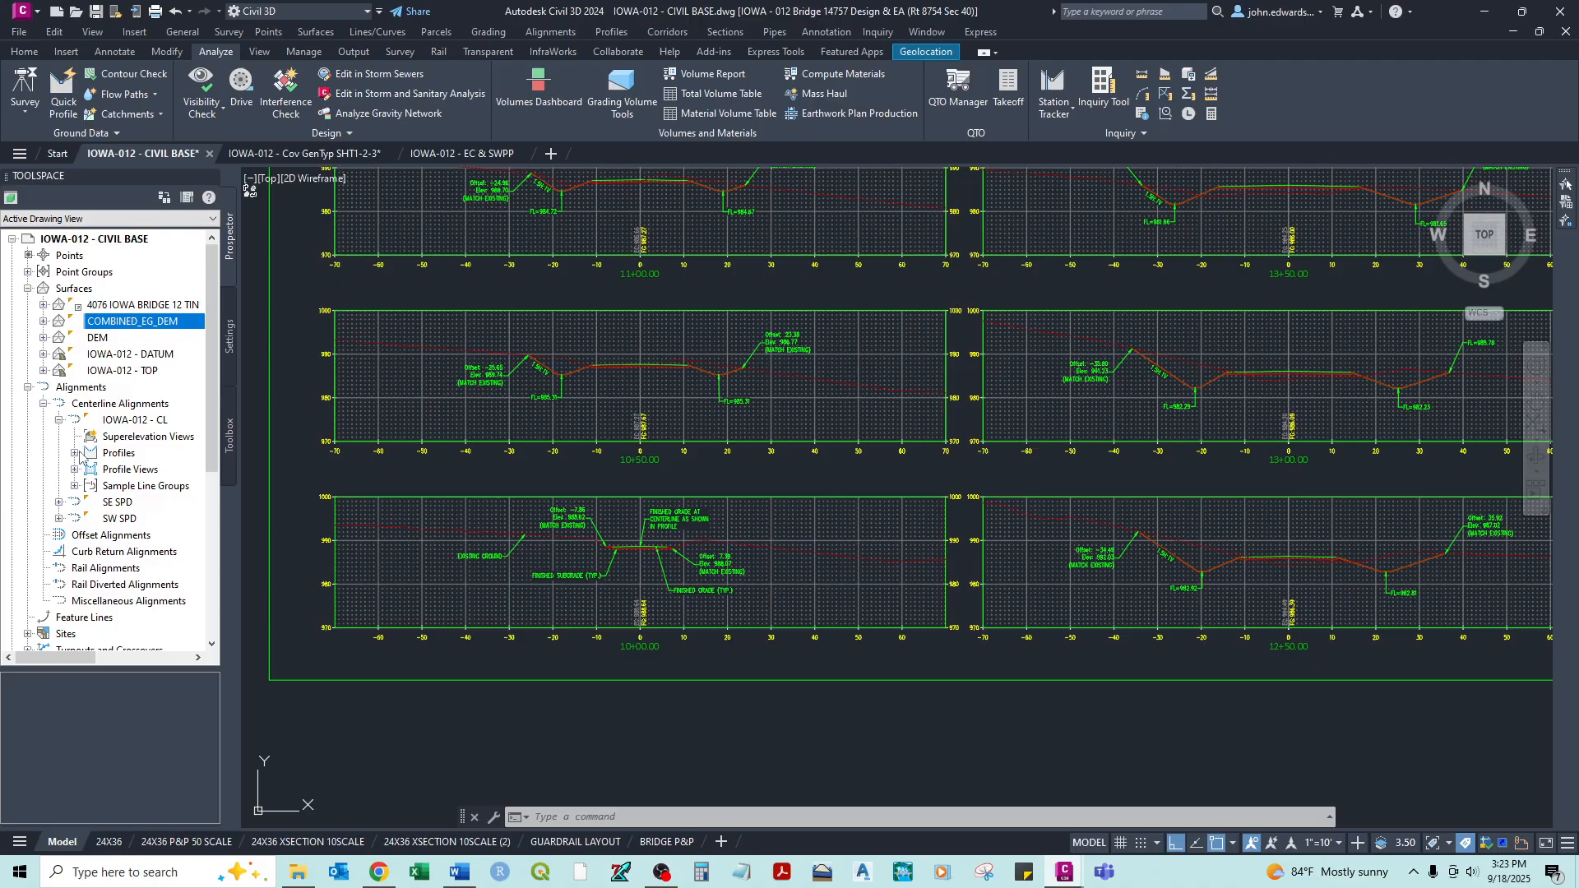
pyautogui.click(74, 487)
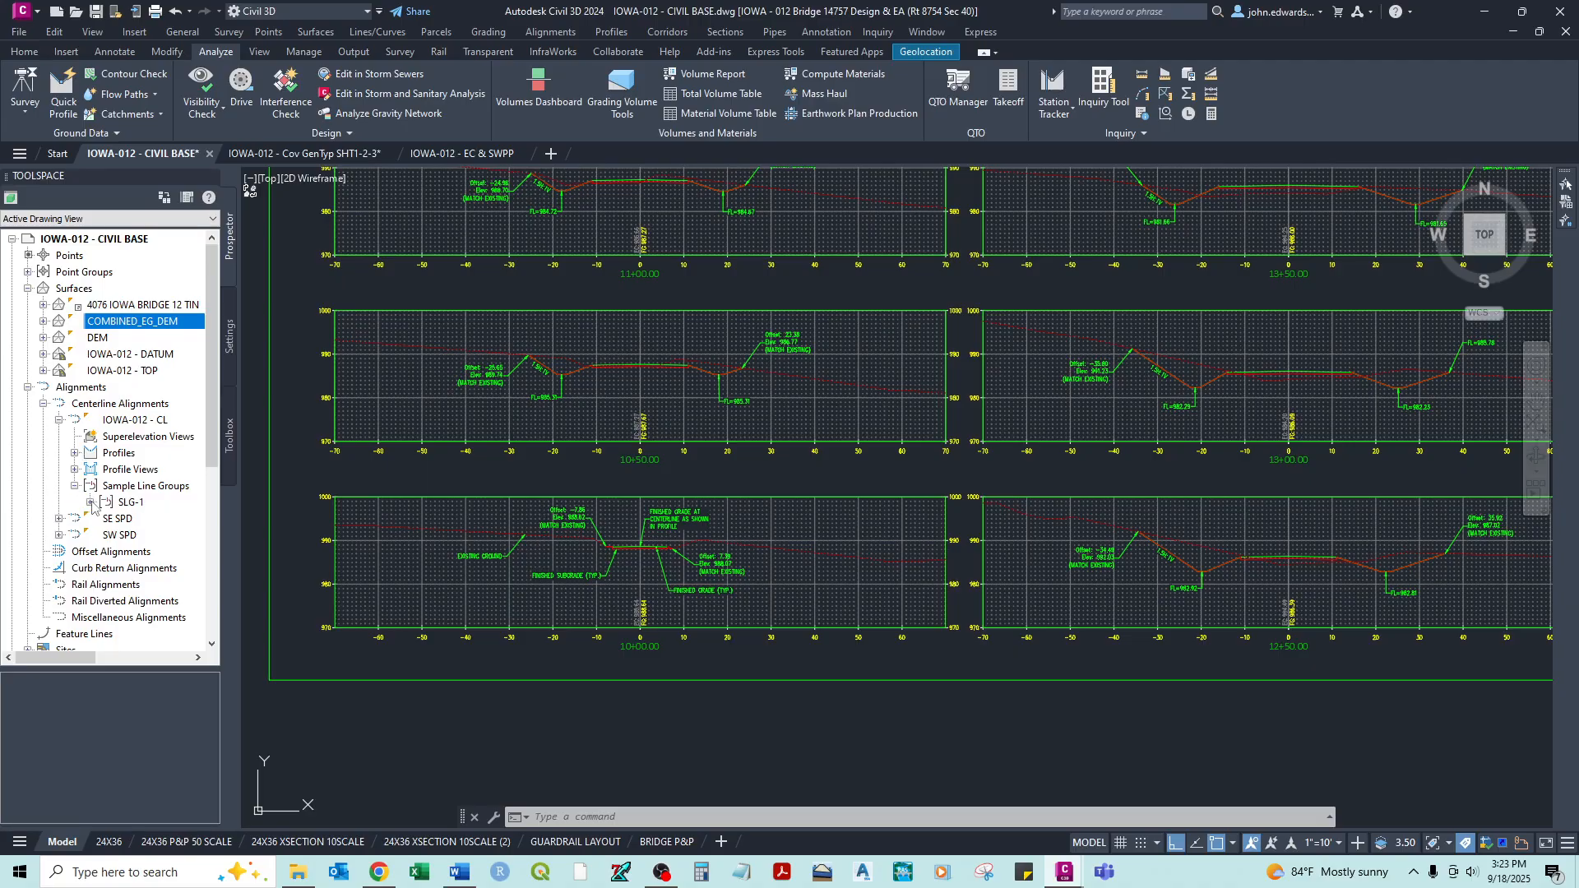
pyautogui.click(90, 502)
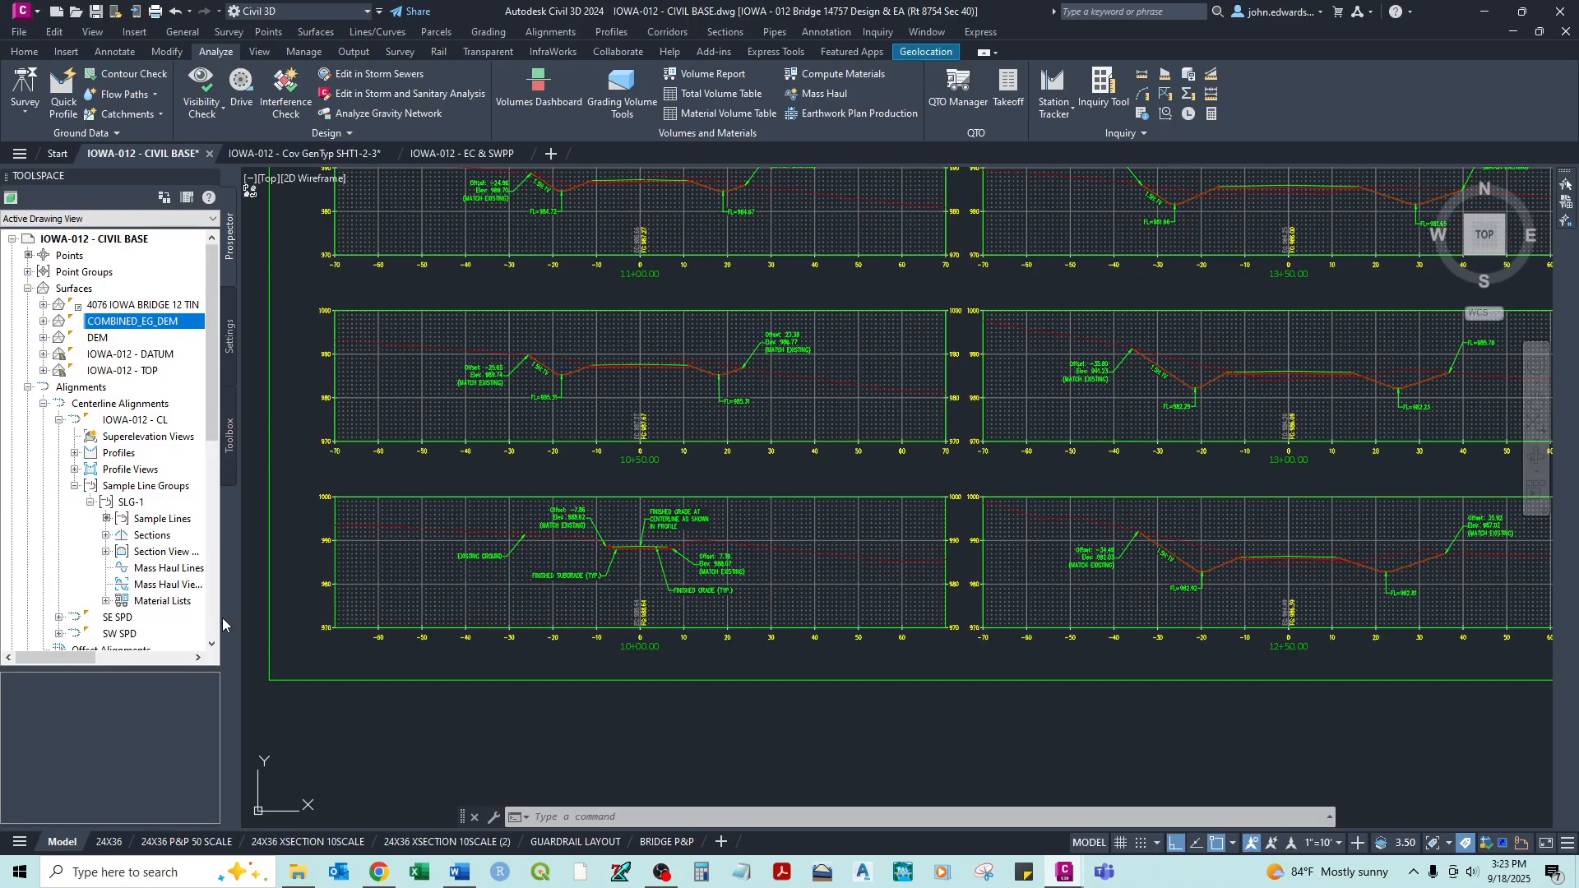
pyautogui.click(106, 601)
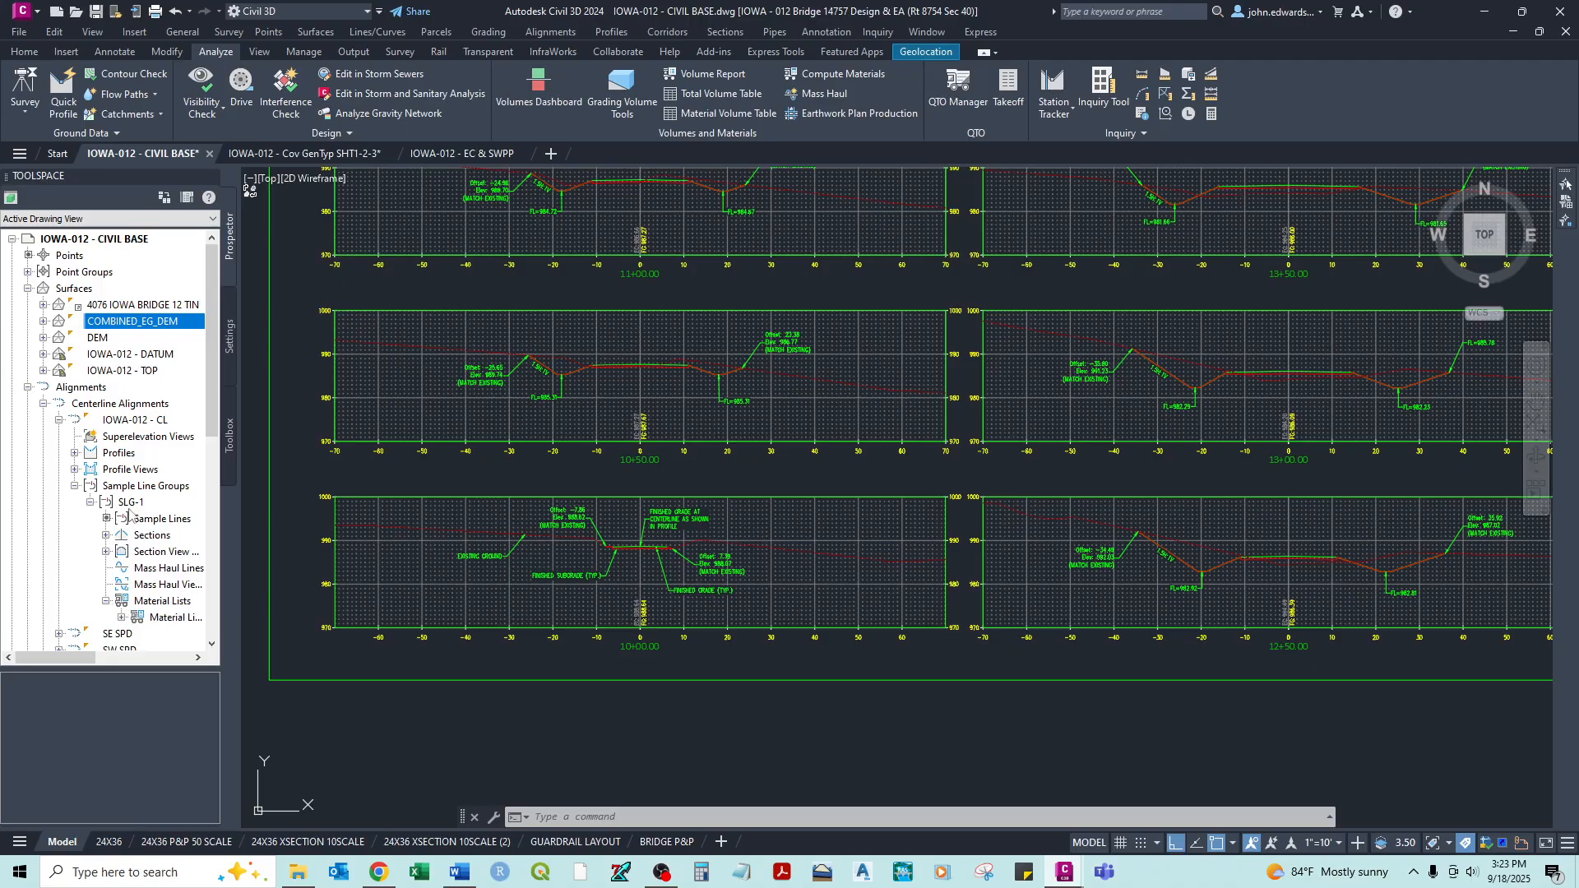
pyautogui.scroll(-3, 136, 459)
pyautogui.click(122, 469)
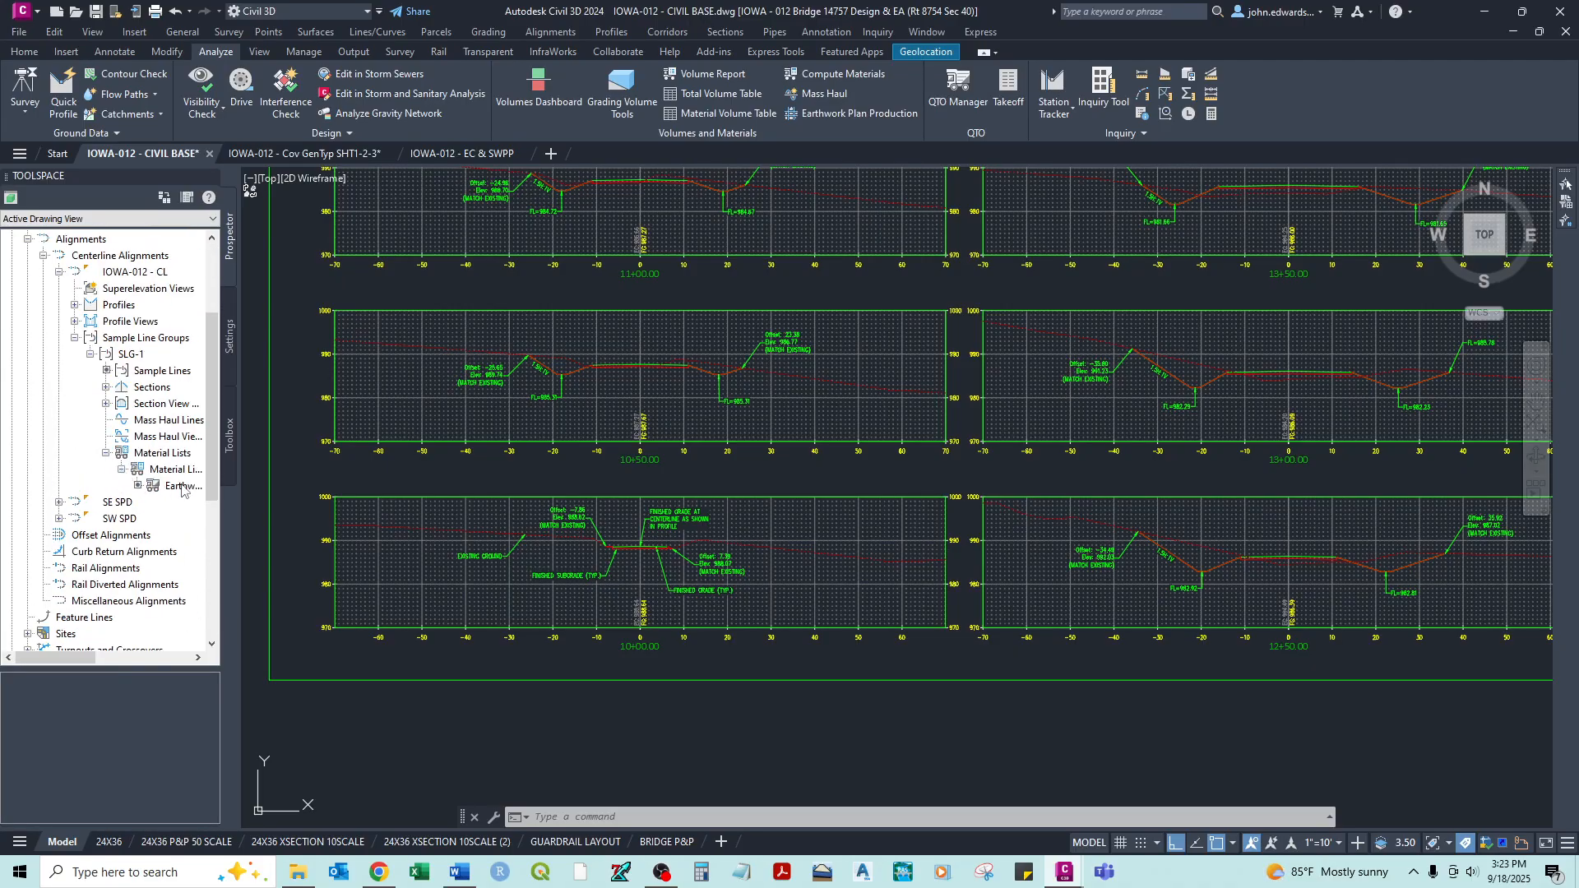
pyautogui.click(182, 487)
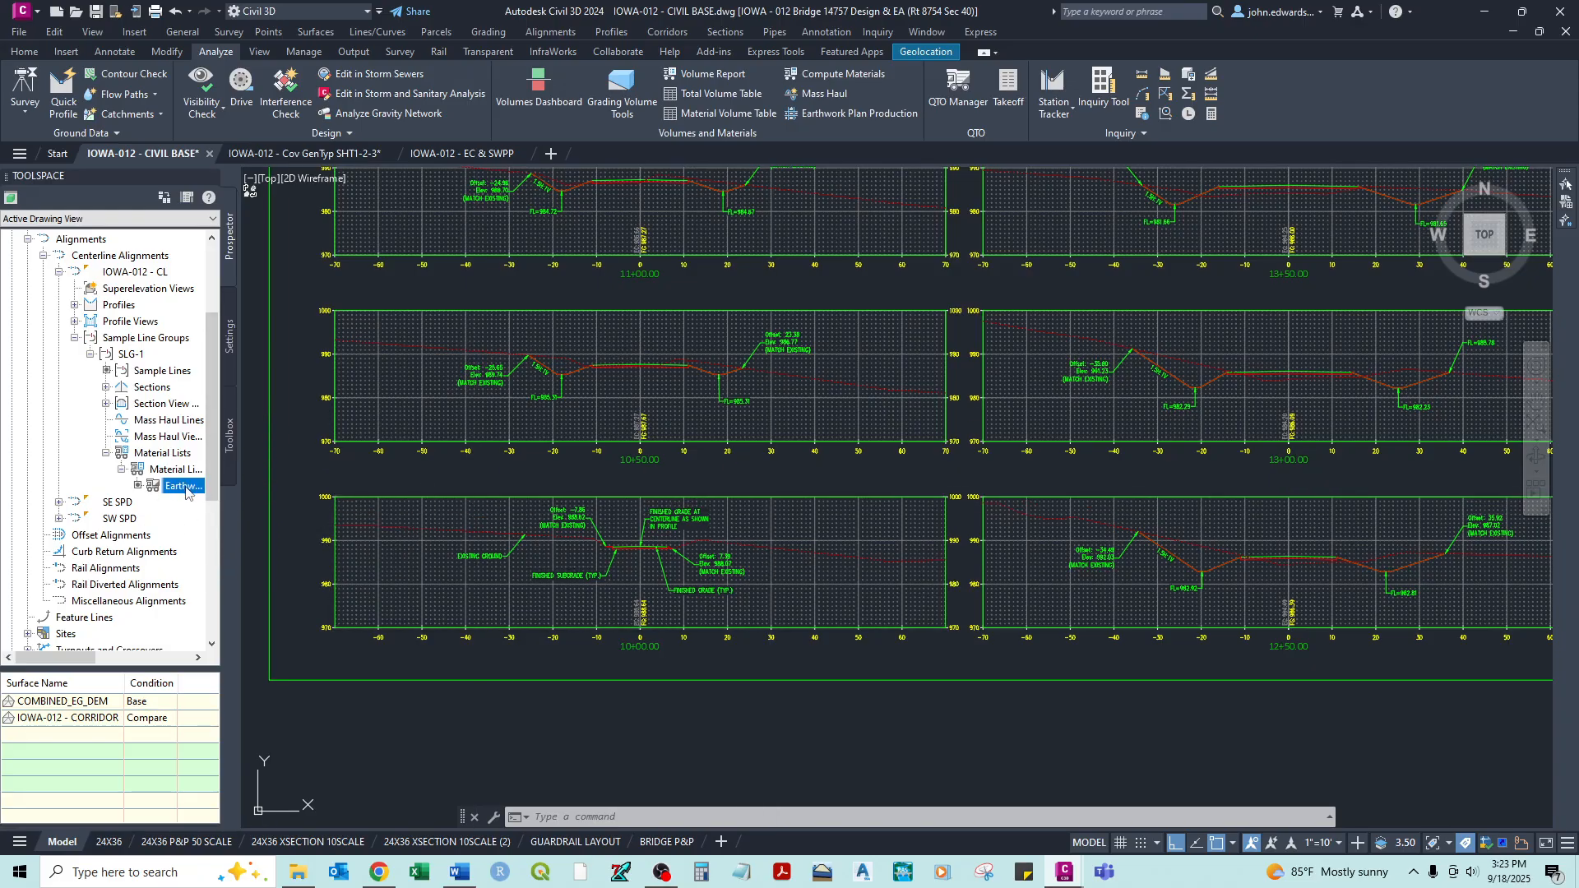
pyautogui.click(42, 256)
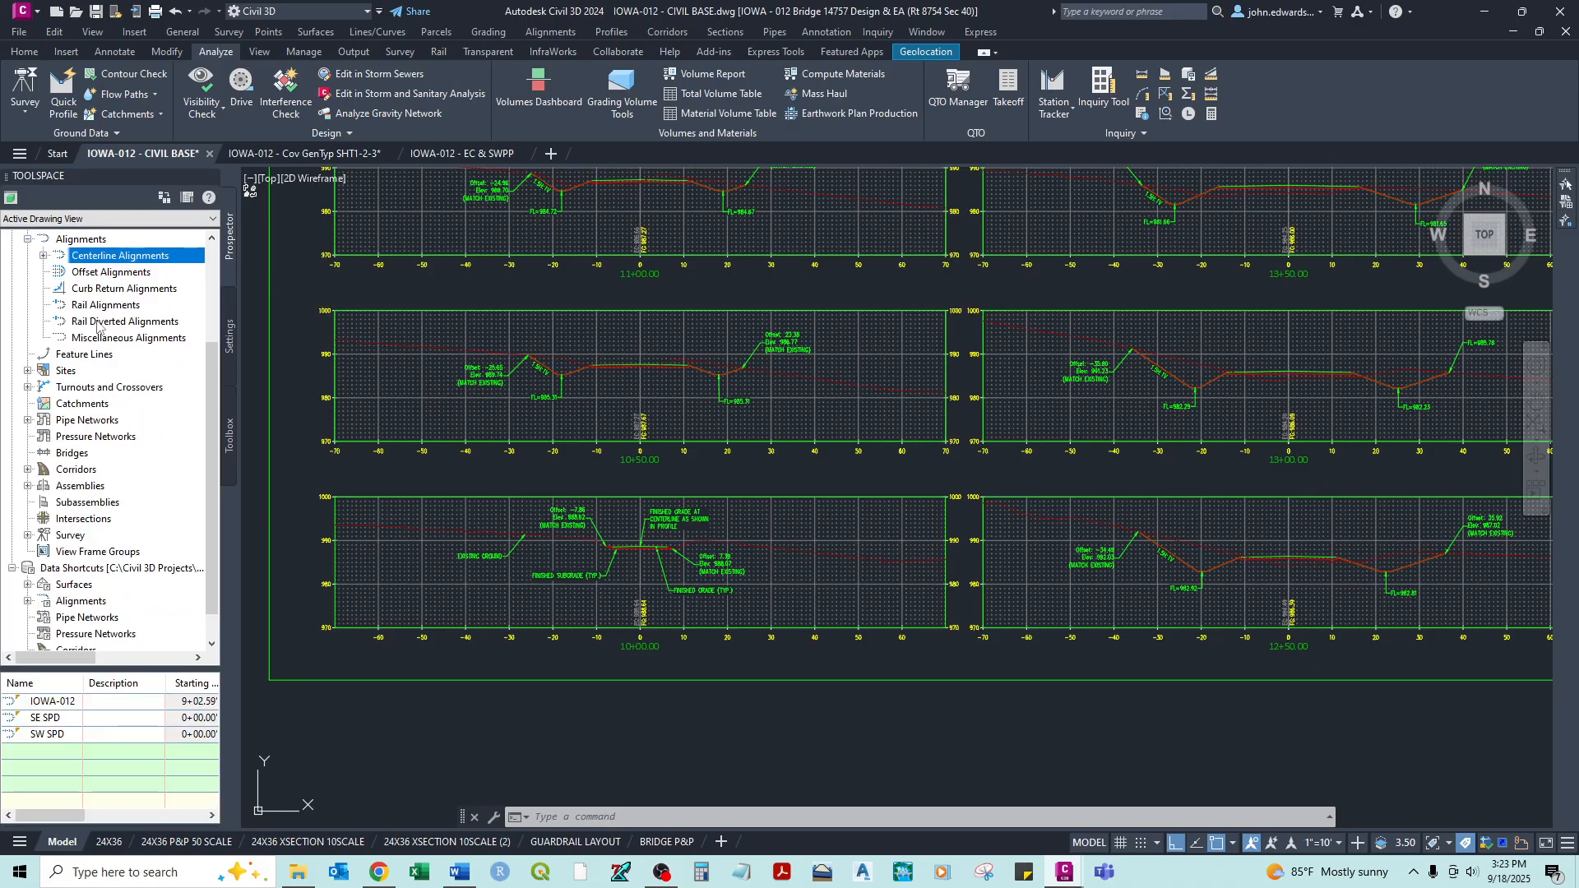
pyautogui.scroll(3, 98, 326)
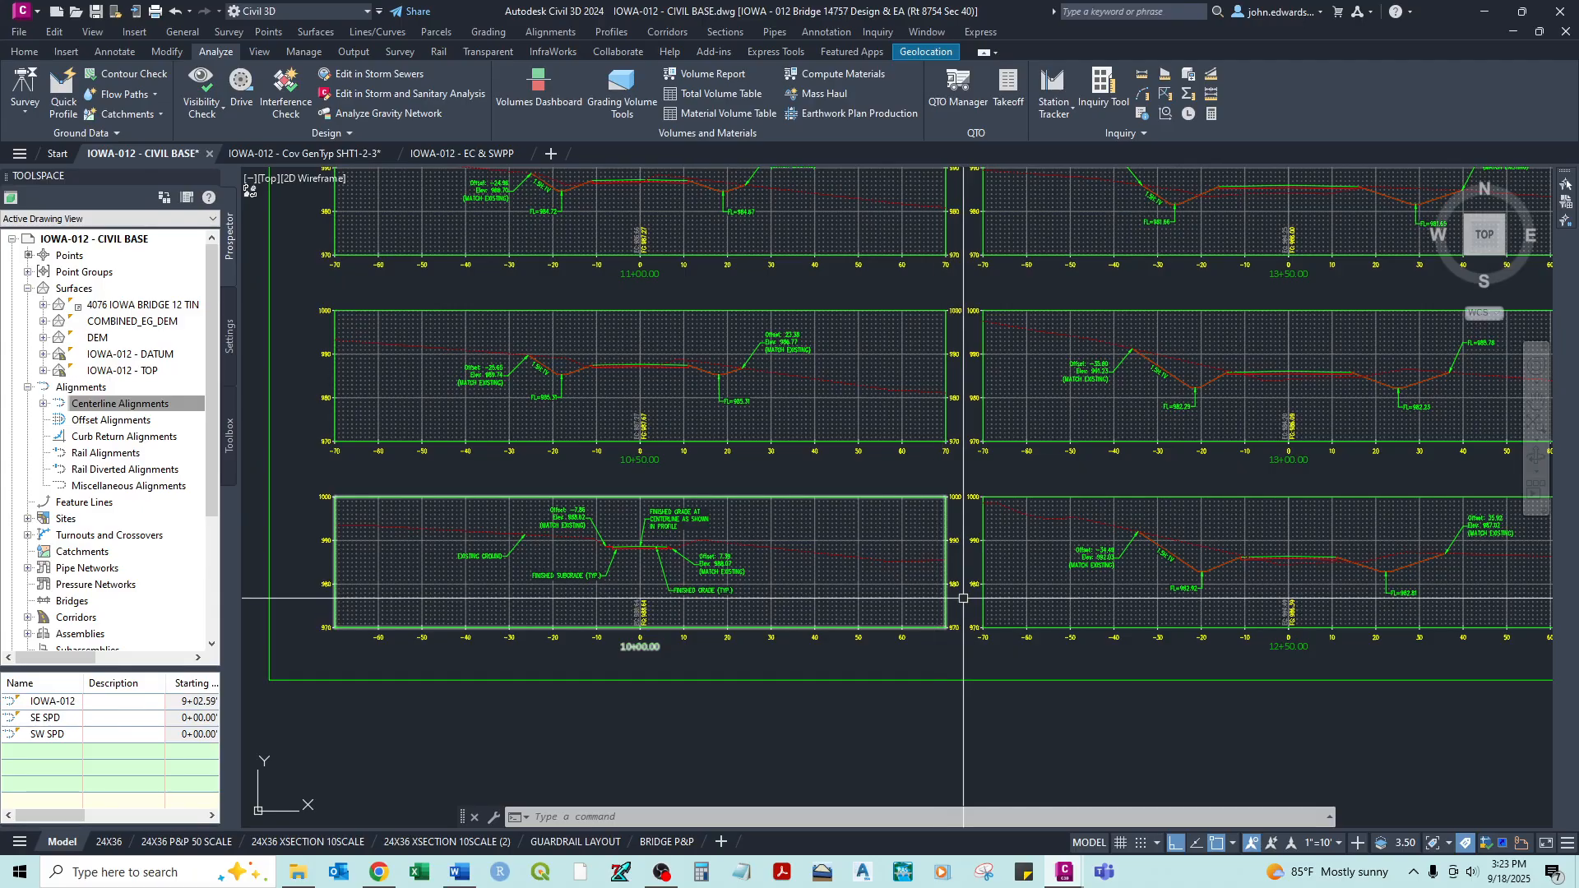
# Step: Open the section view group properties from the 10+00.00 view and turn off drawing for all Earthworks material sections
pyautogui.click(919, 503)
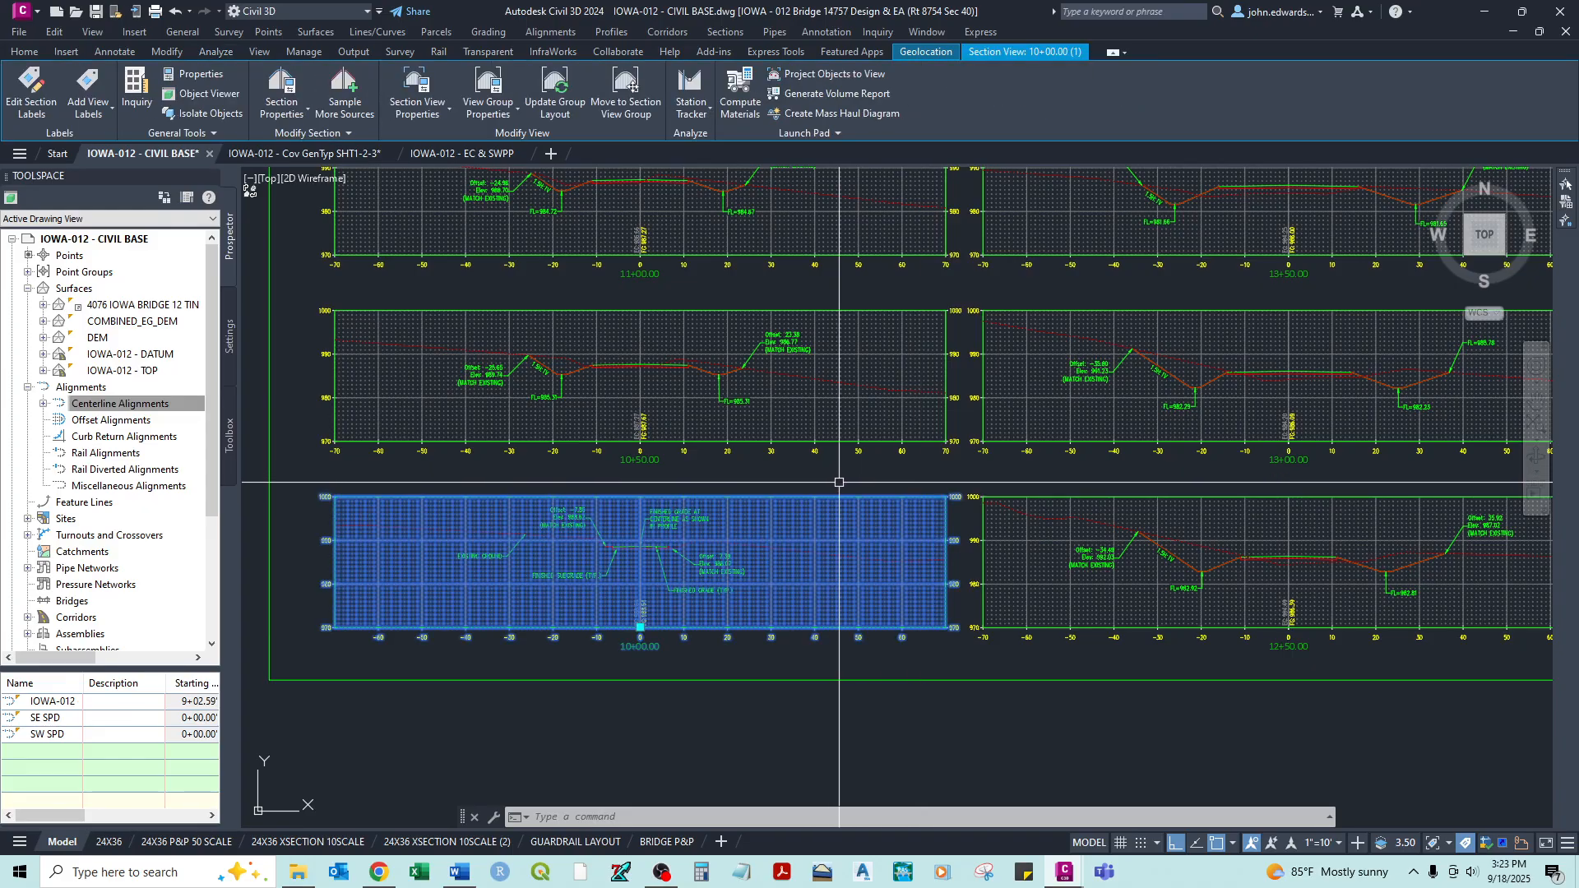
pyautogui.click(491, 96)
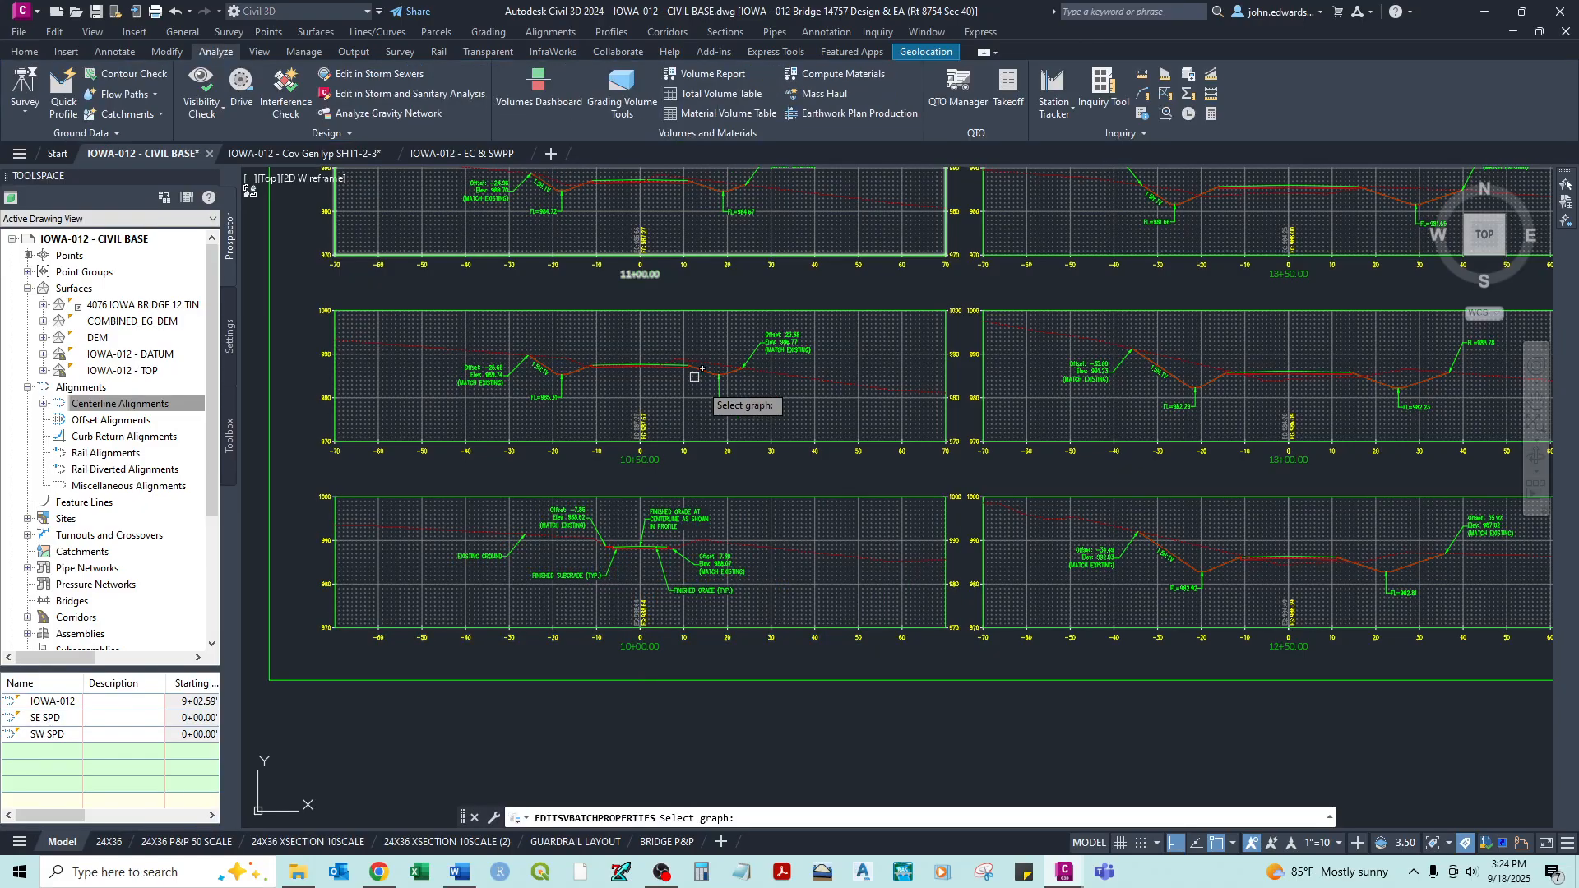
pyautogui.click(815, 485)
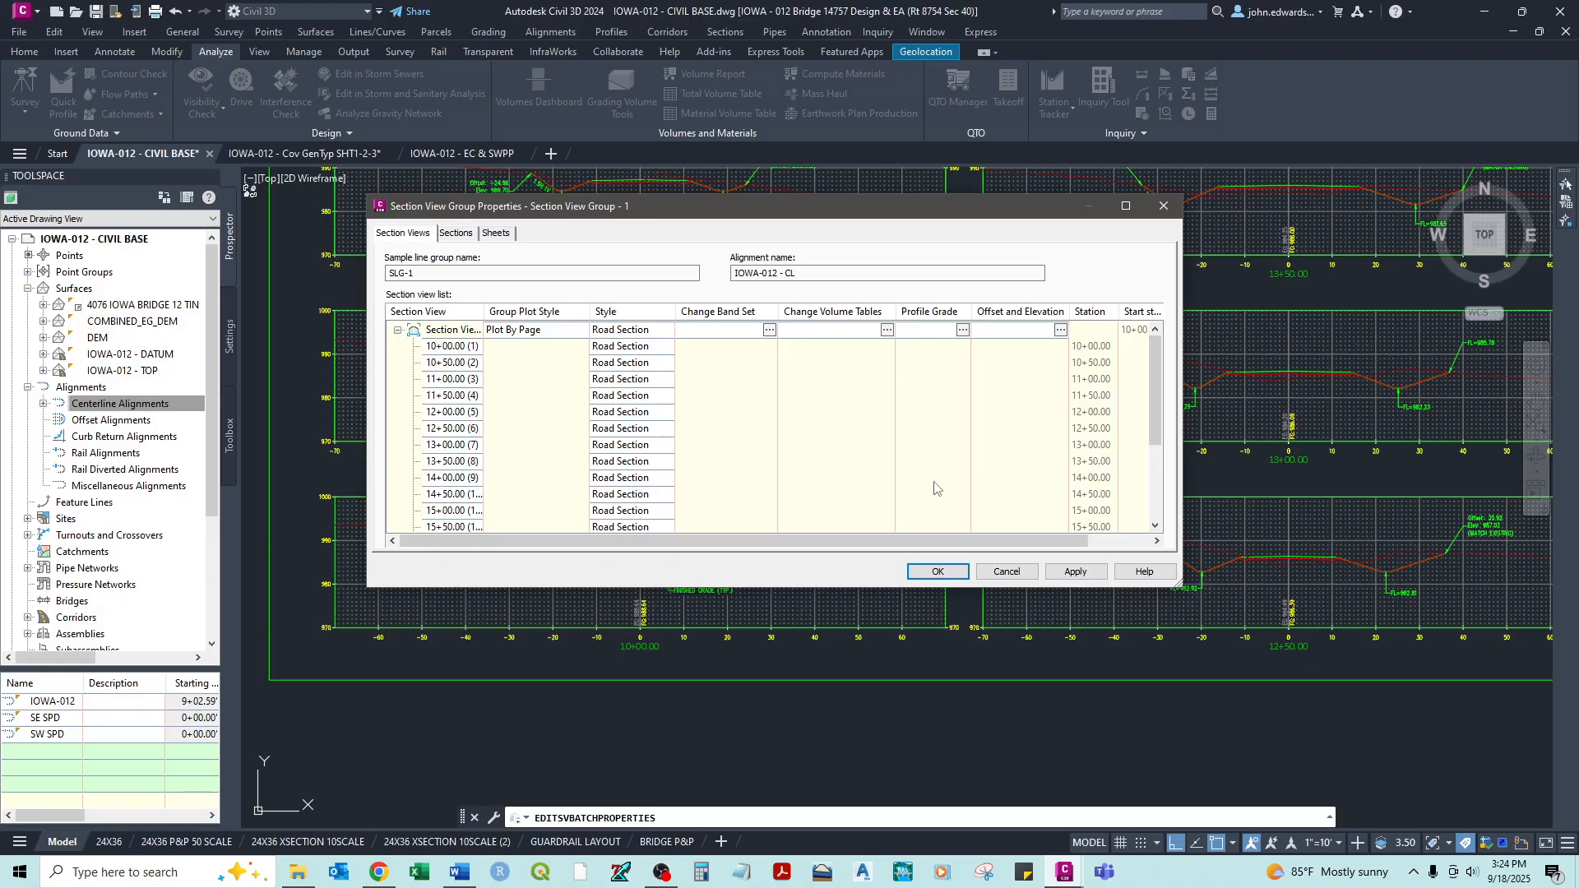
pyautogui.click(455, 234)
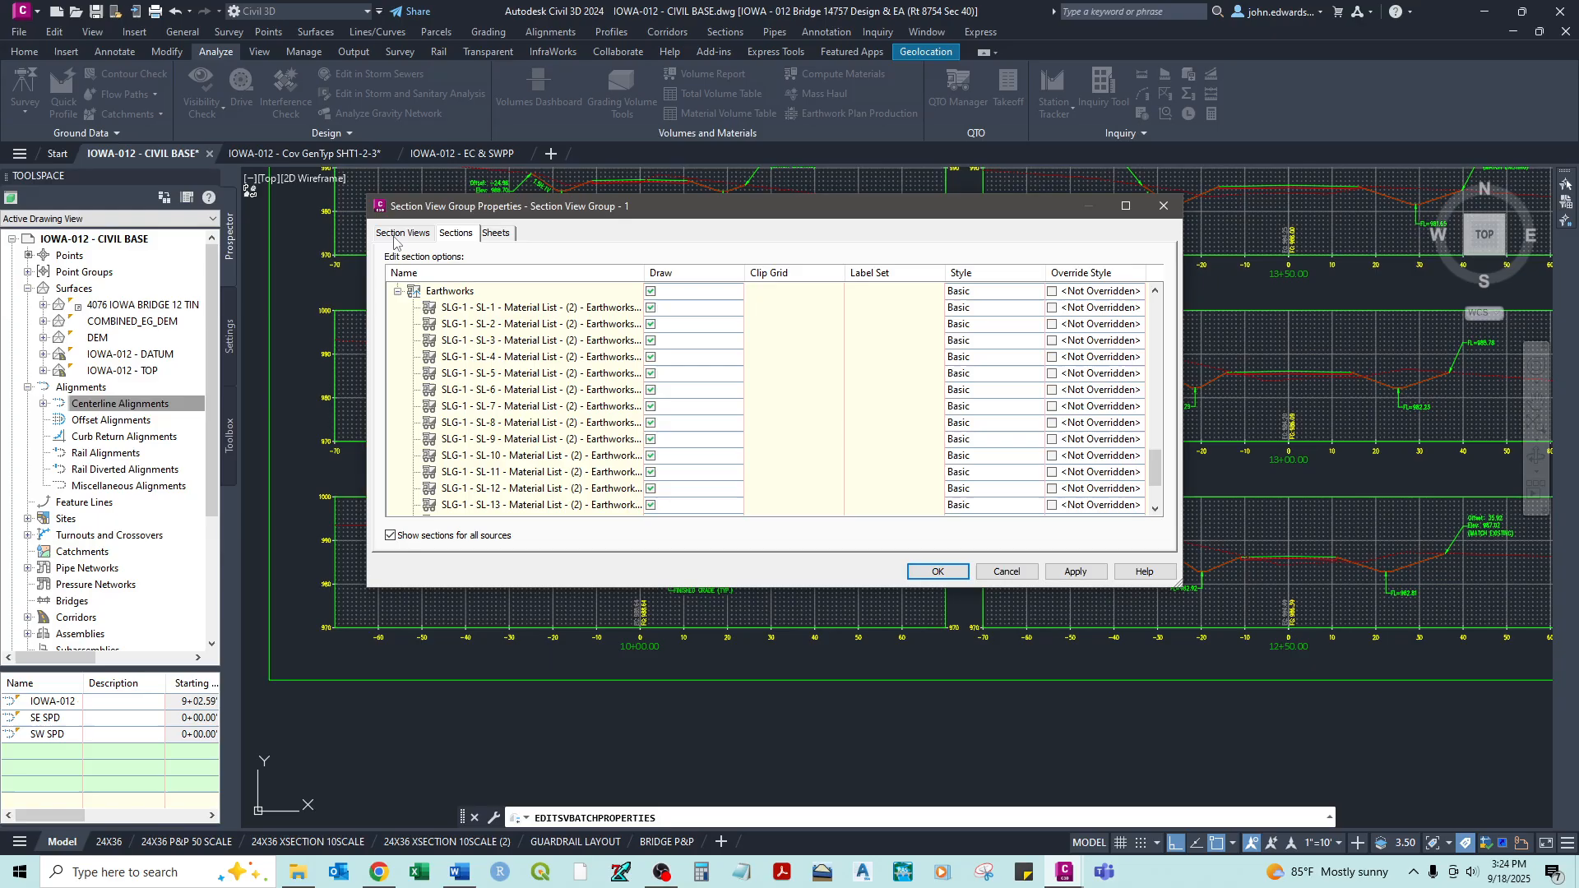
pyautogui.click(651, 291)
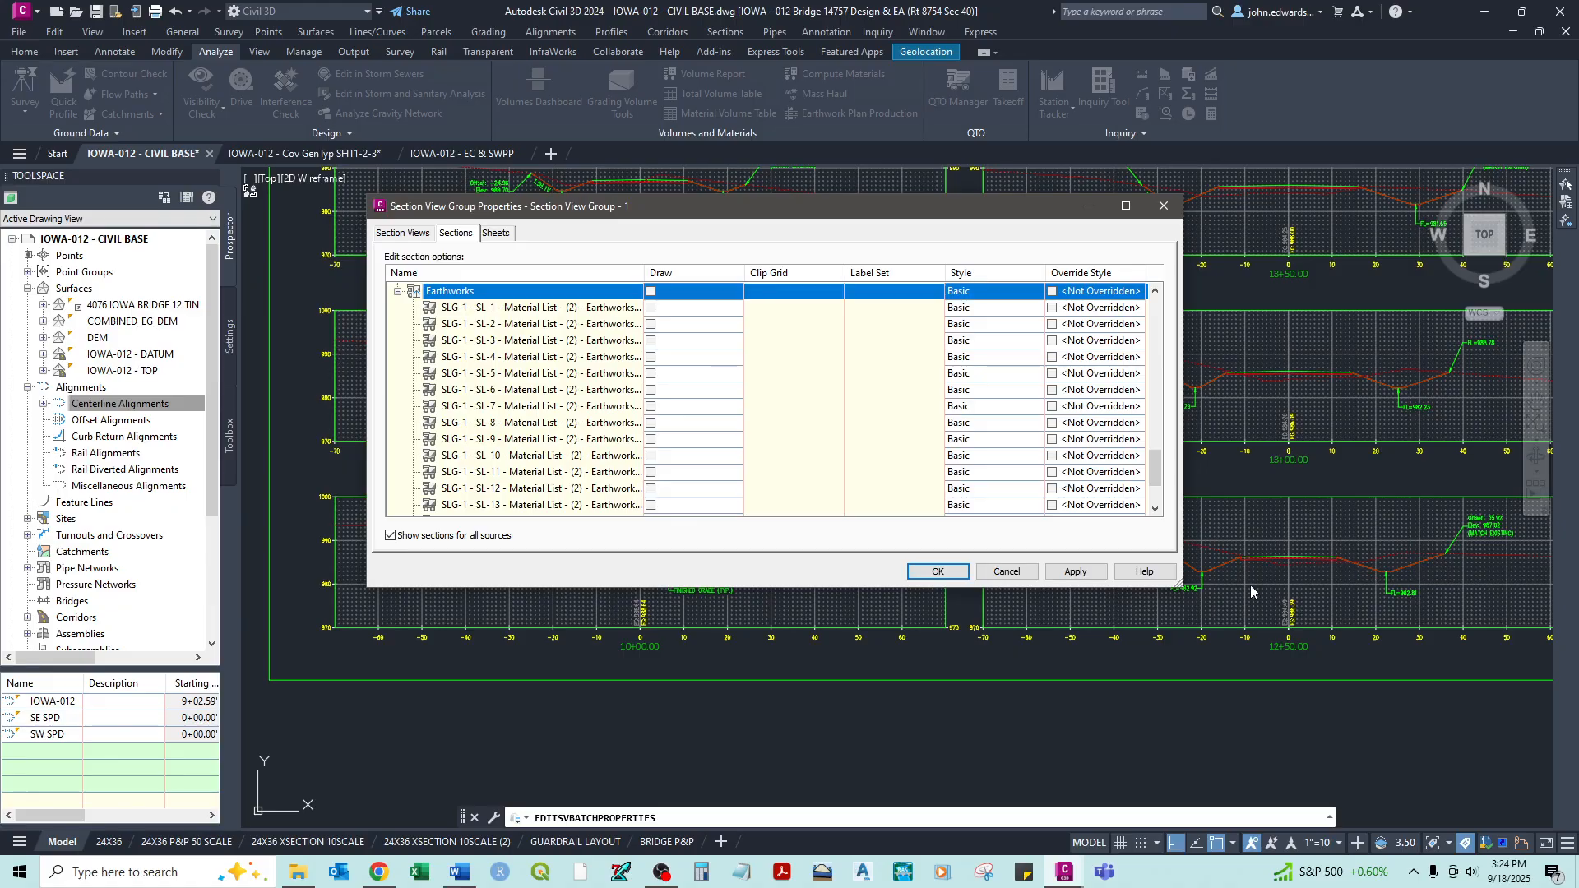
# Step: Add a Total Volume table with the CTC style to the volume tables of the entire section view group
pyautogui.click(405, 233)
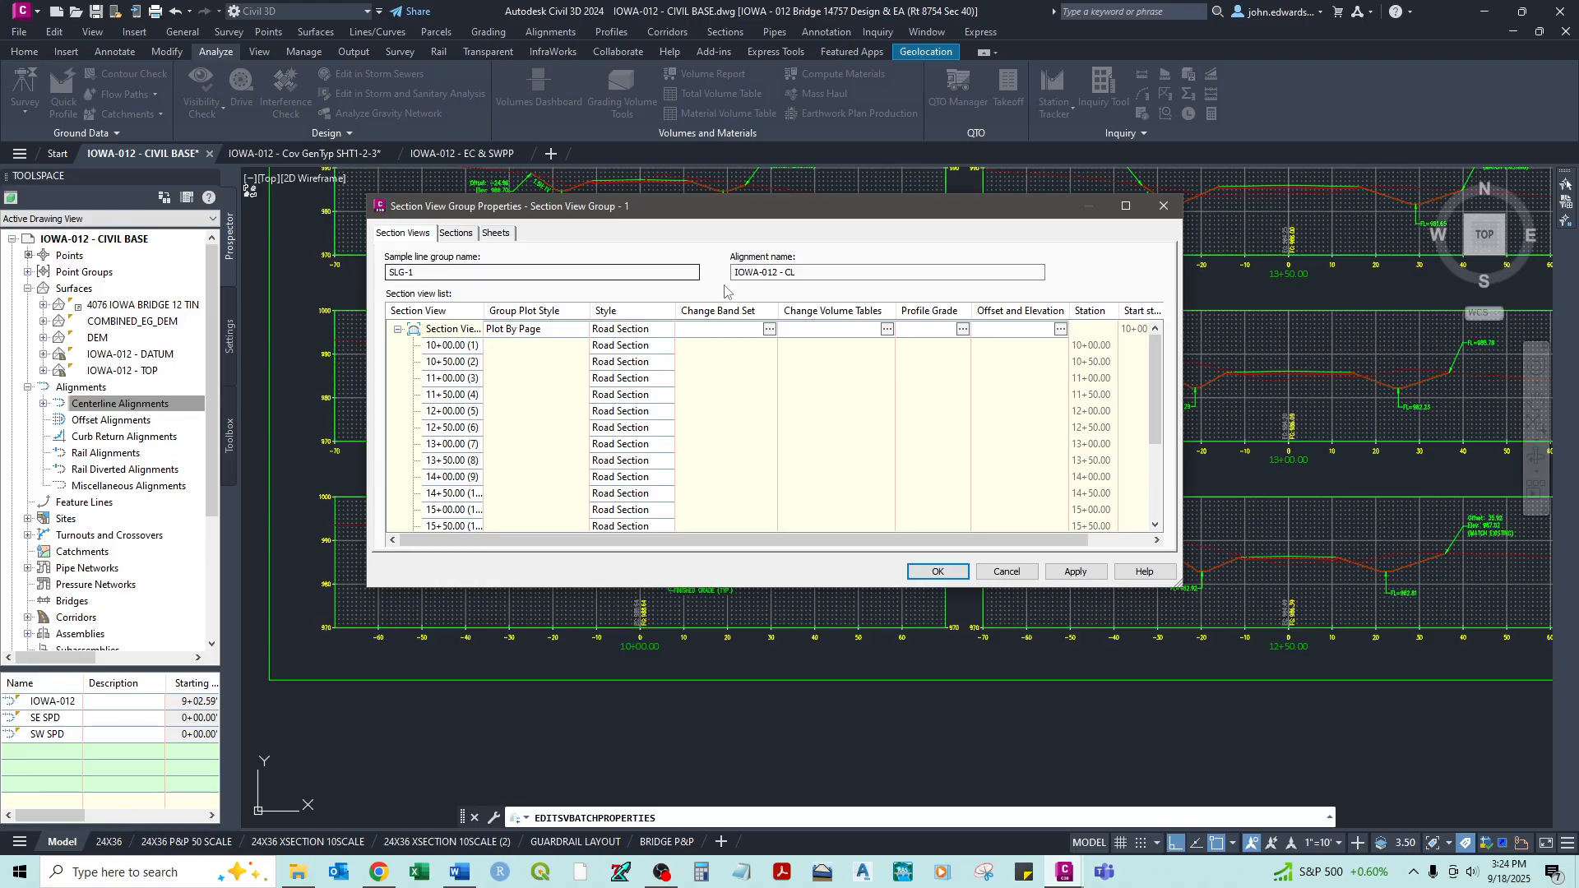
pyautogui.click(886, 327)
pyautogui.click(887, 329)
pyautogui.moveTo(1021, 268); pyautogui.dragTo(672, 272)
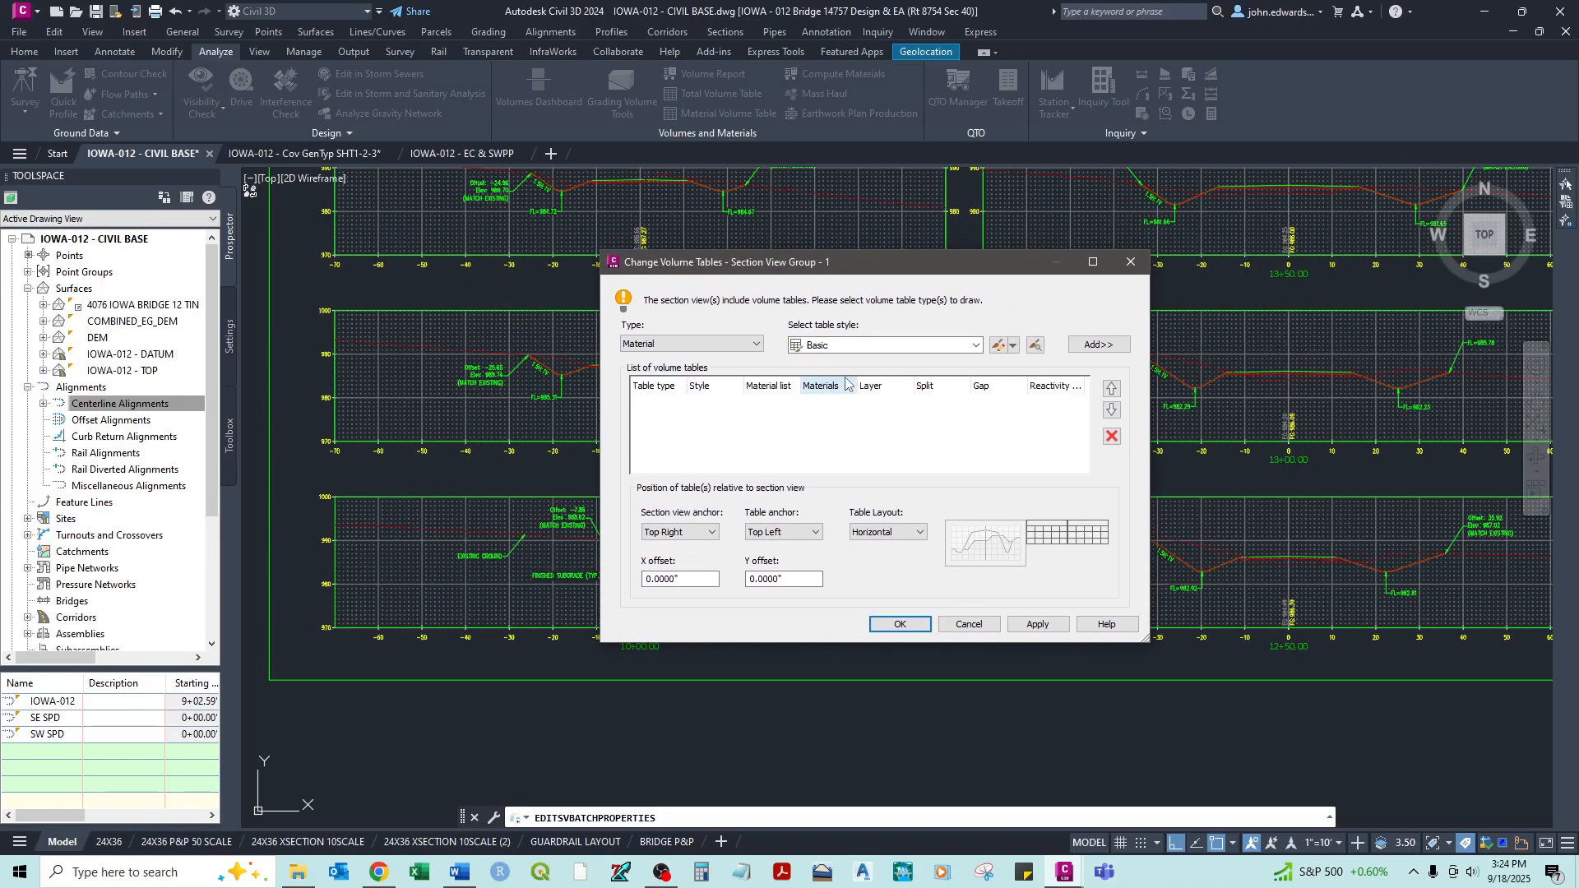
pyautogui.click(749, 346)
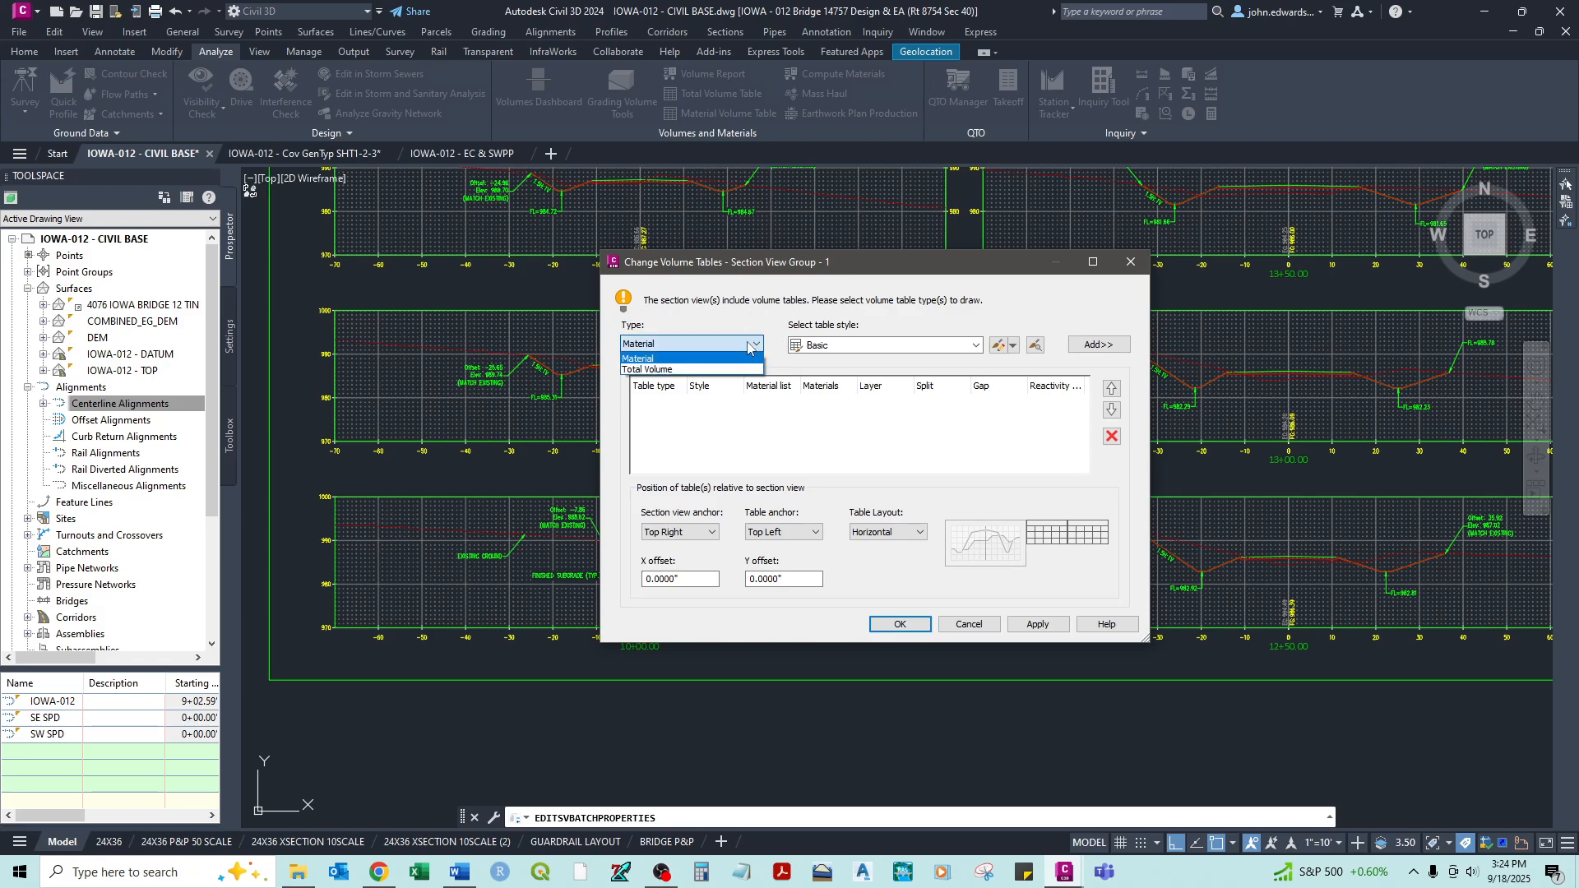
pyautogui.click(674, 371)
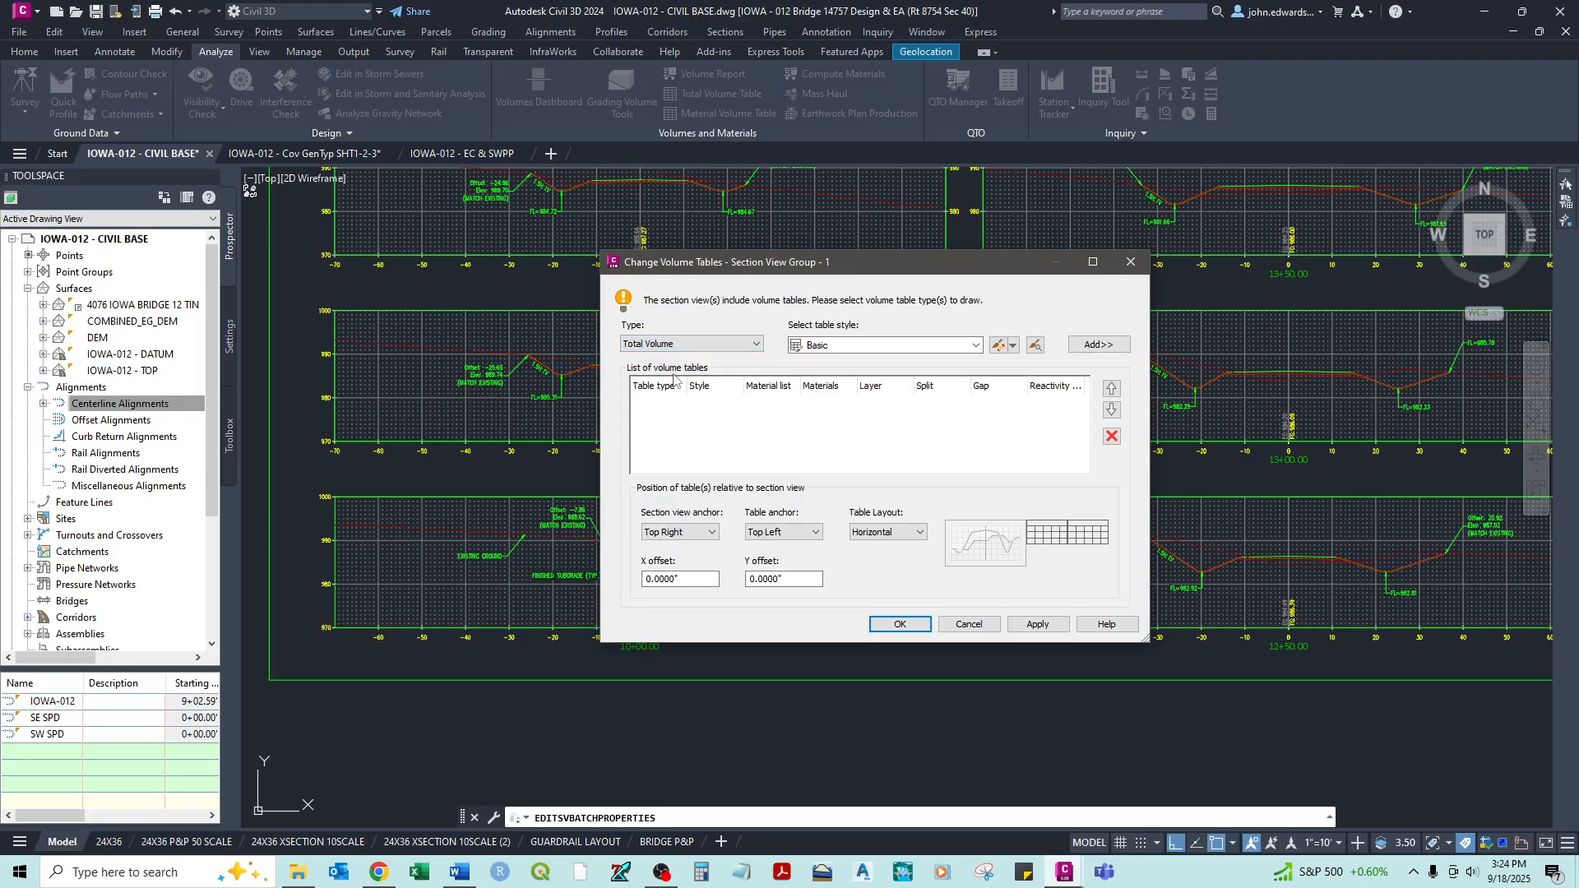
pyautogui.click(976, 345)
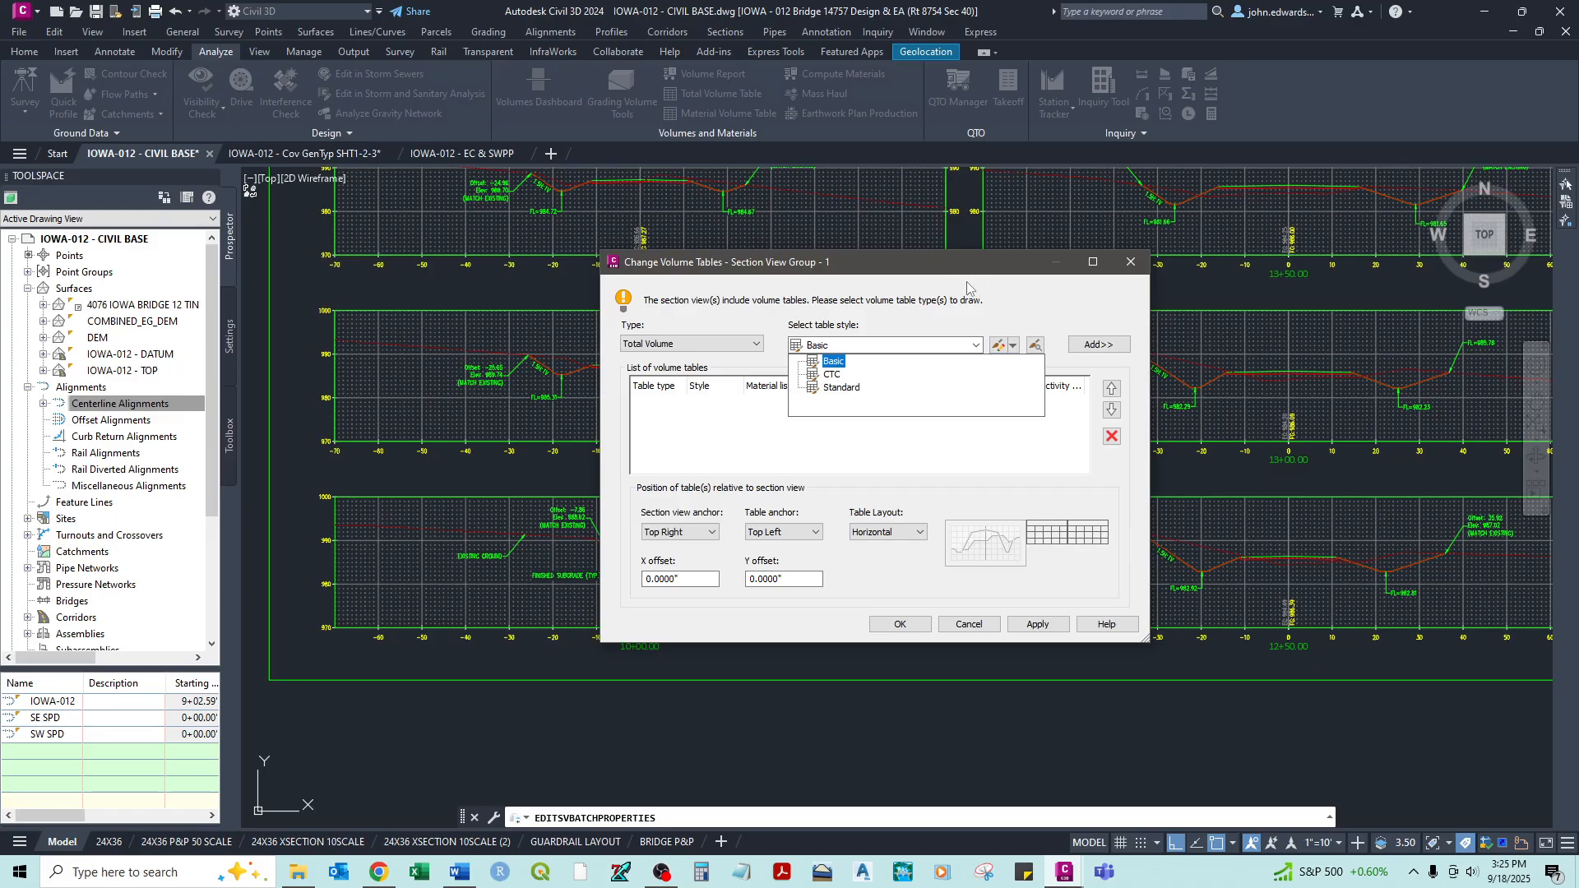
pyautogui.press('Down')
pyautogui.press('Return')
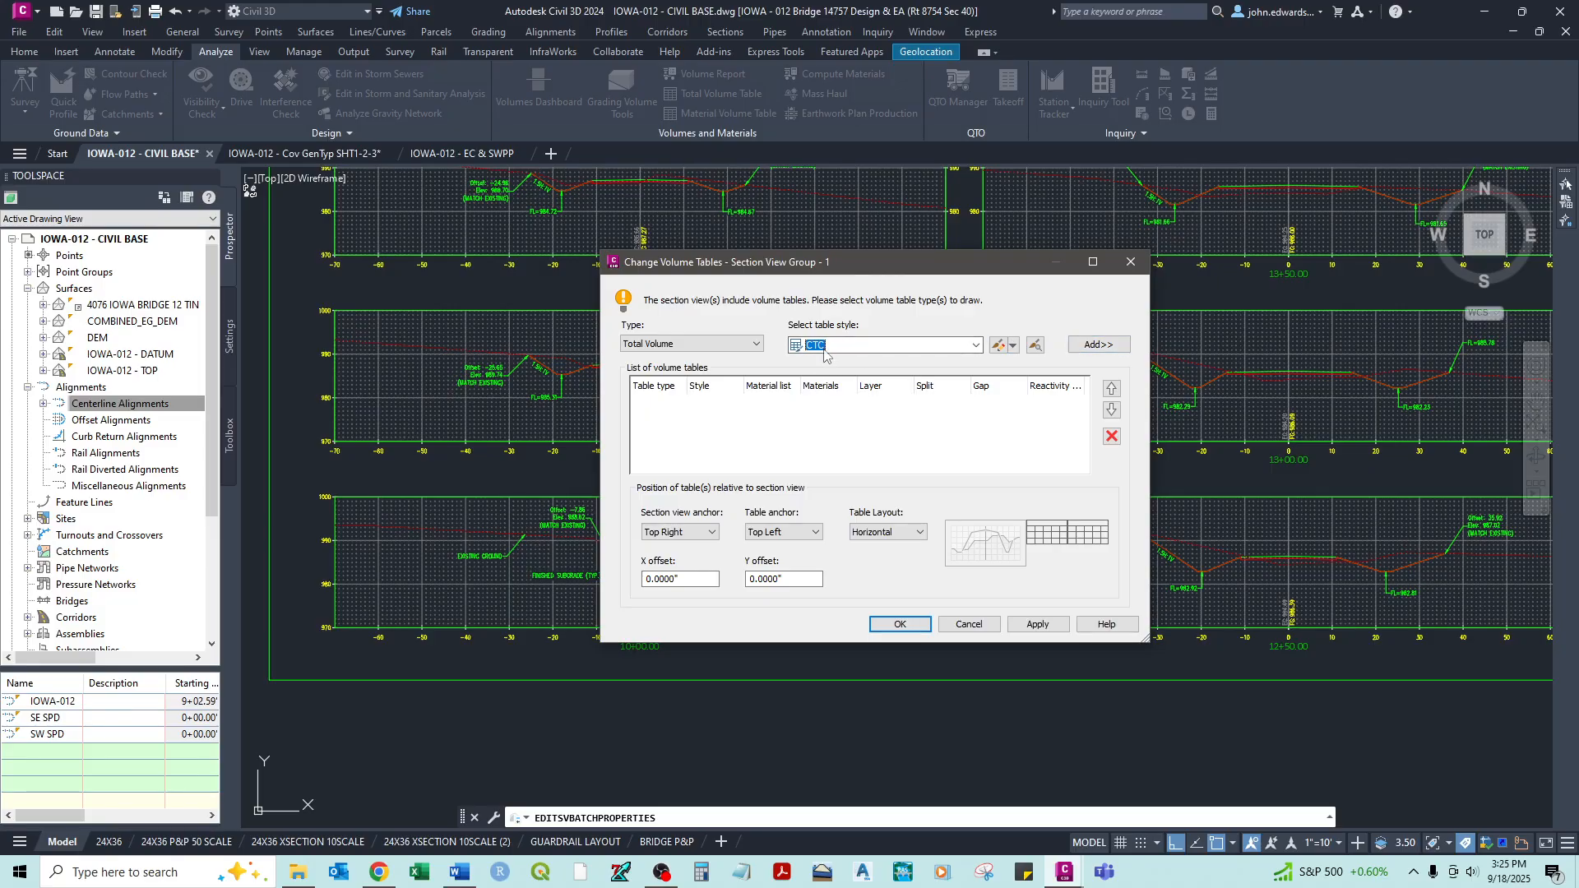
pyautogui.click(1014, 347)
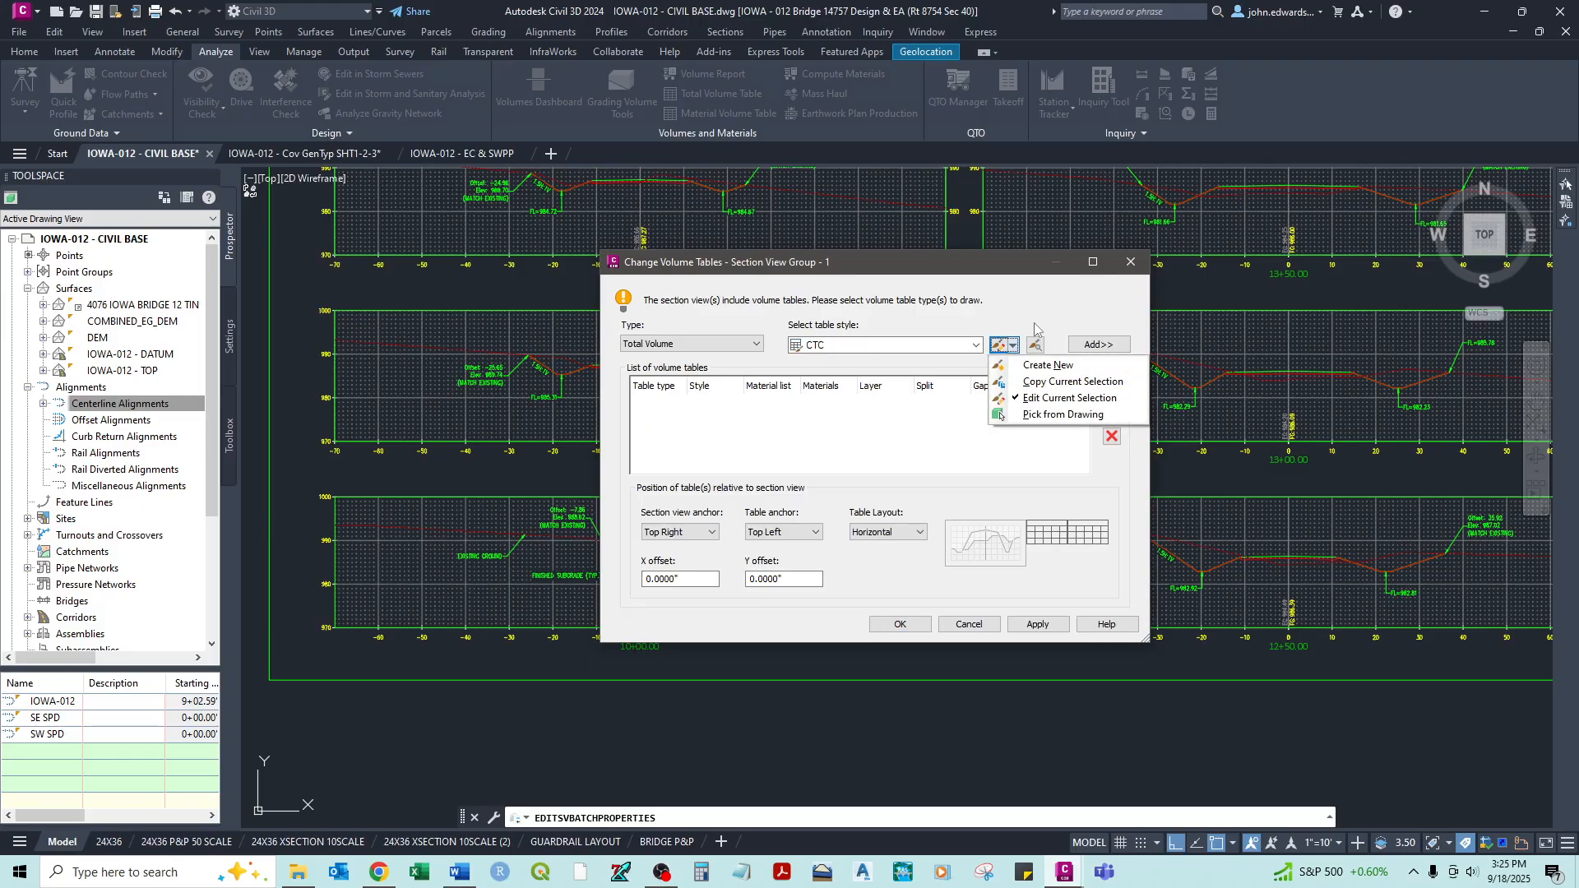
pyautogui.click(1028, 313)
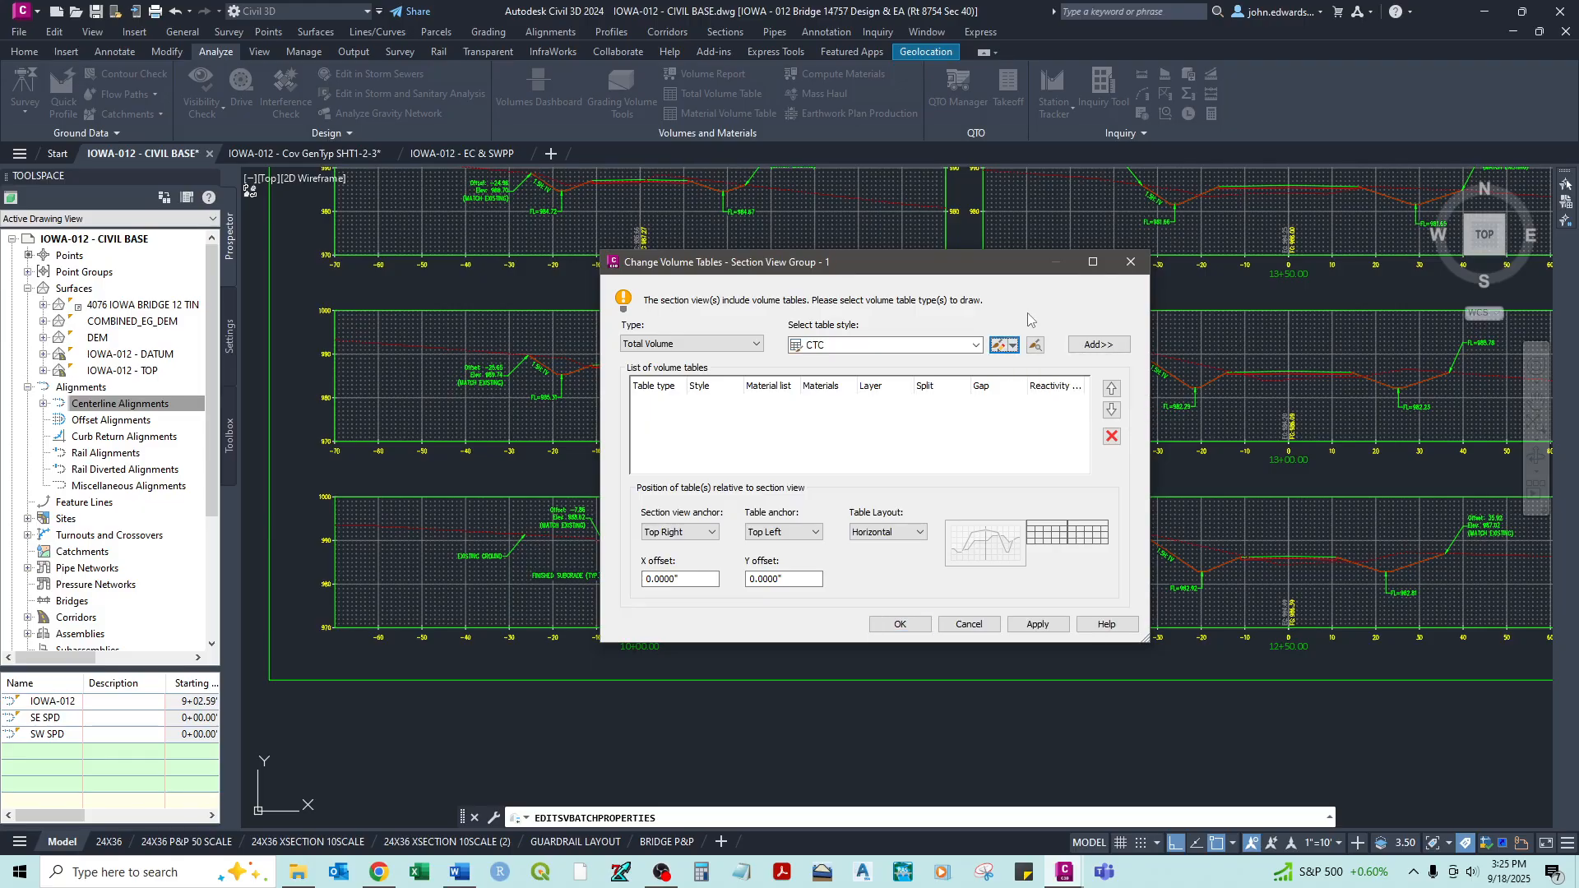
pyautogui.click(1094, 348)
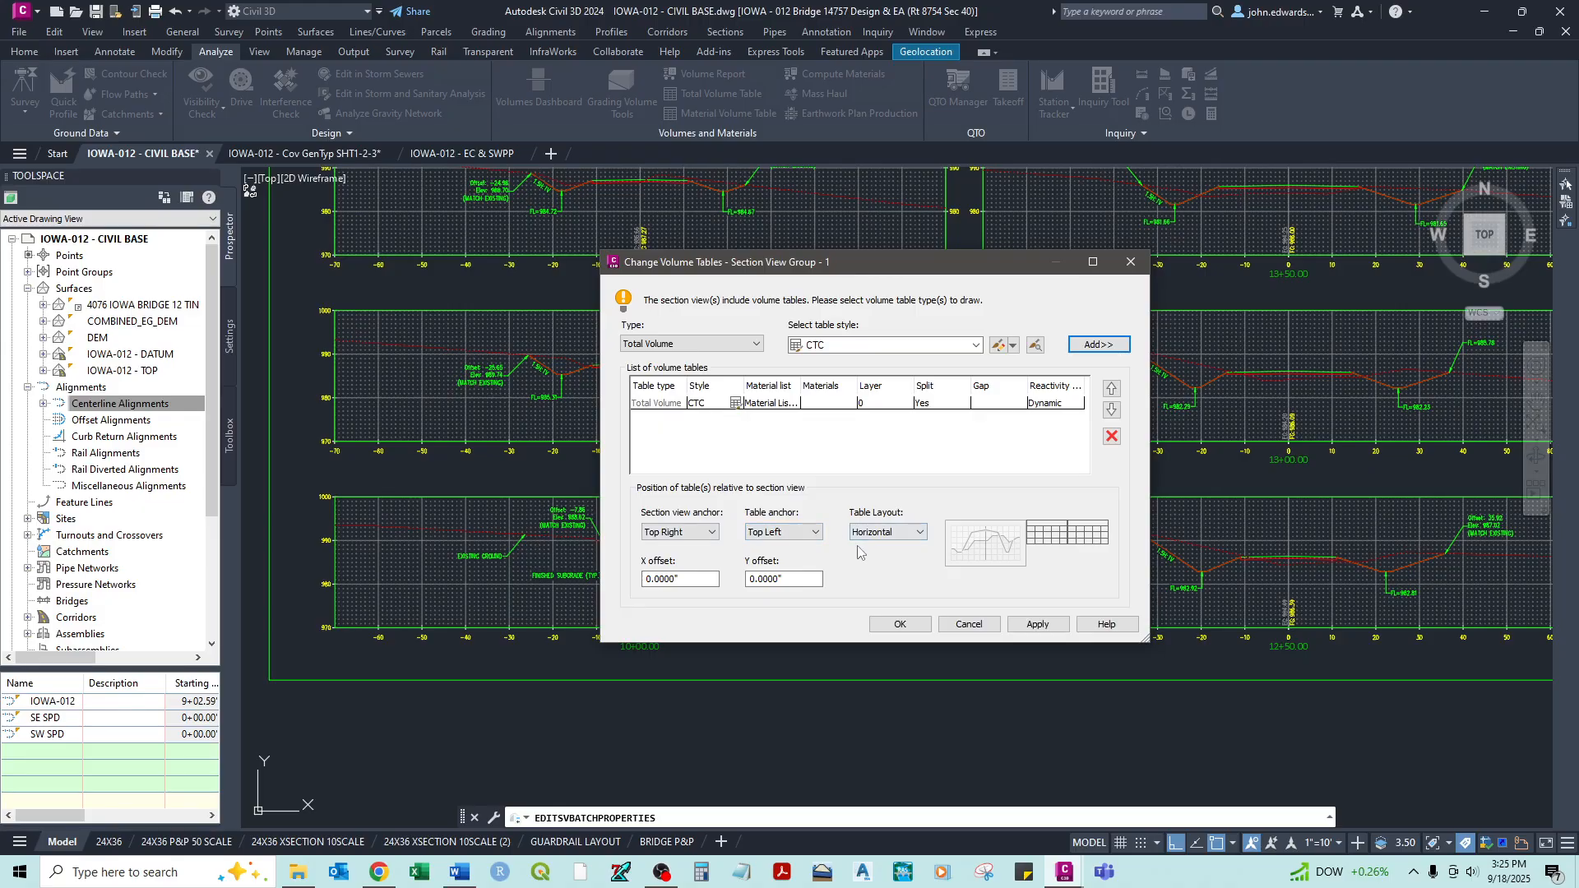
# Step: Set both the section view anchor and the table anchor of the volume table to Bottom Right
pyautogui.click(713, 533)
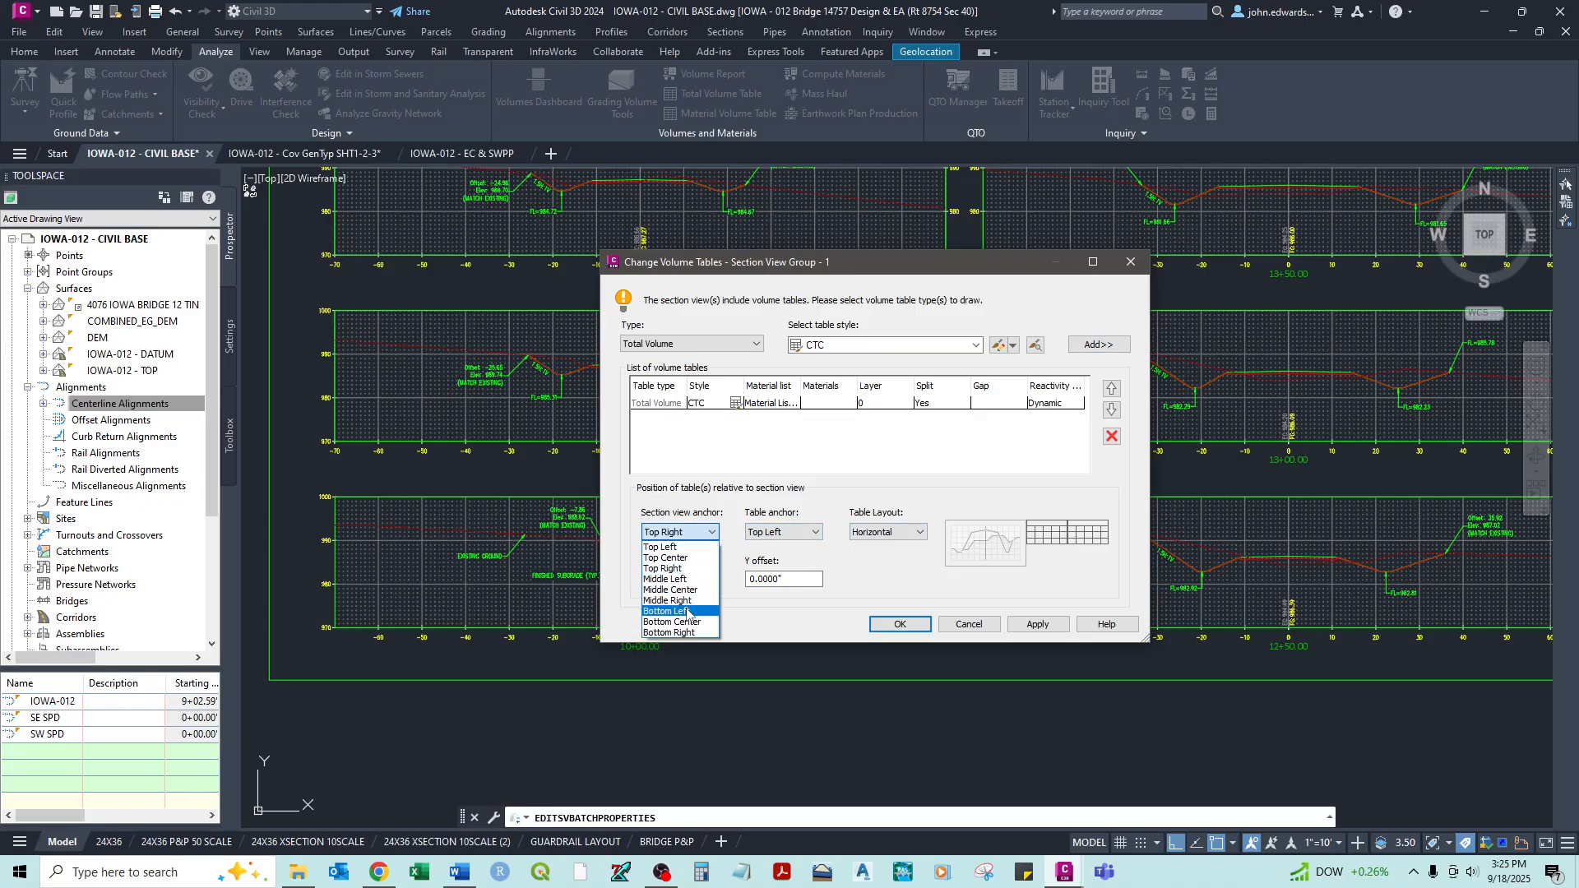
pyautogui.click(681, 637)
pyautogui.click(773, 533)
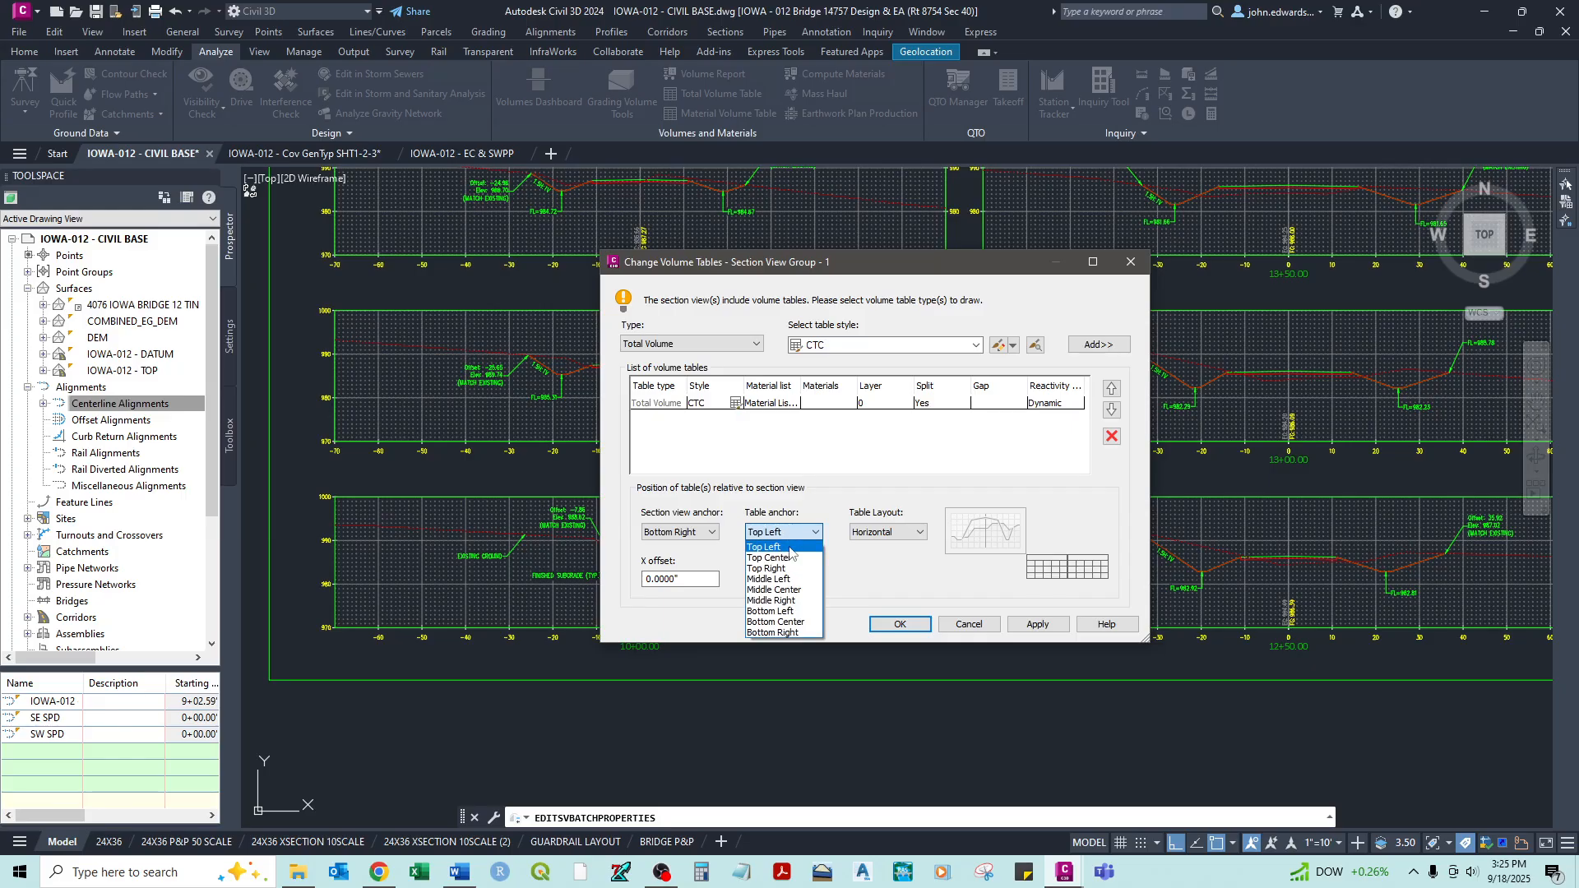
pyautogui.click(777, 638)
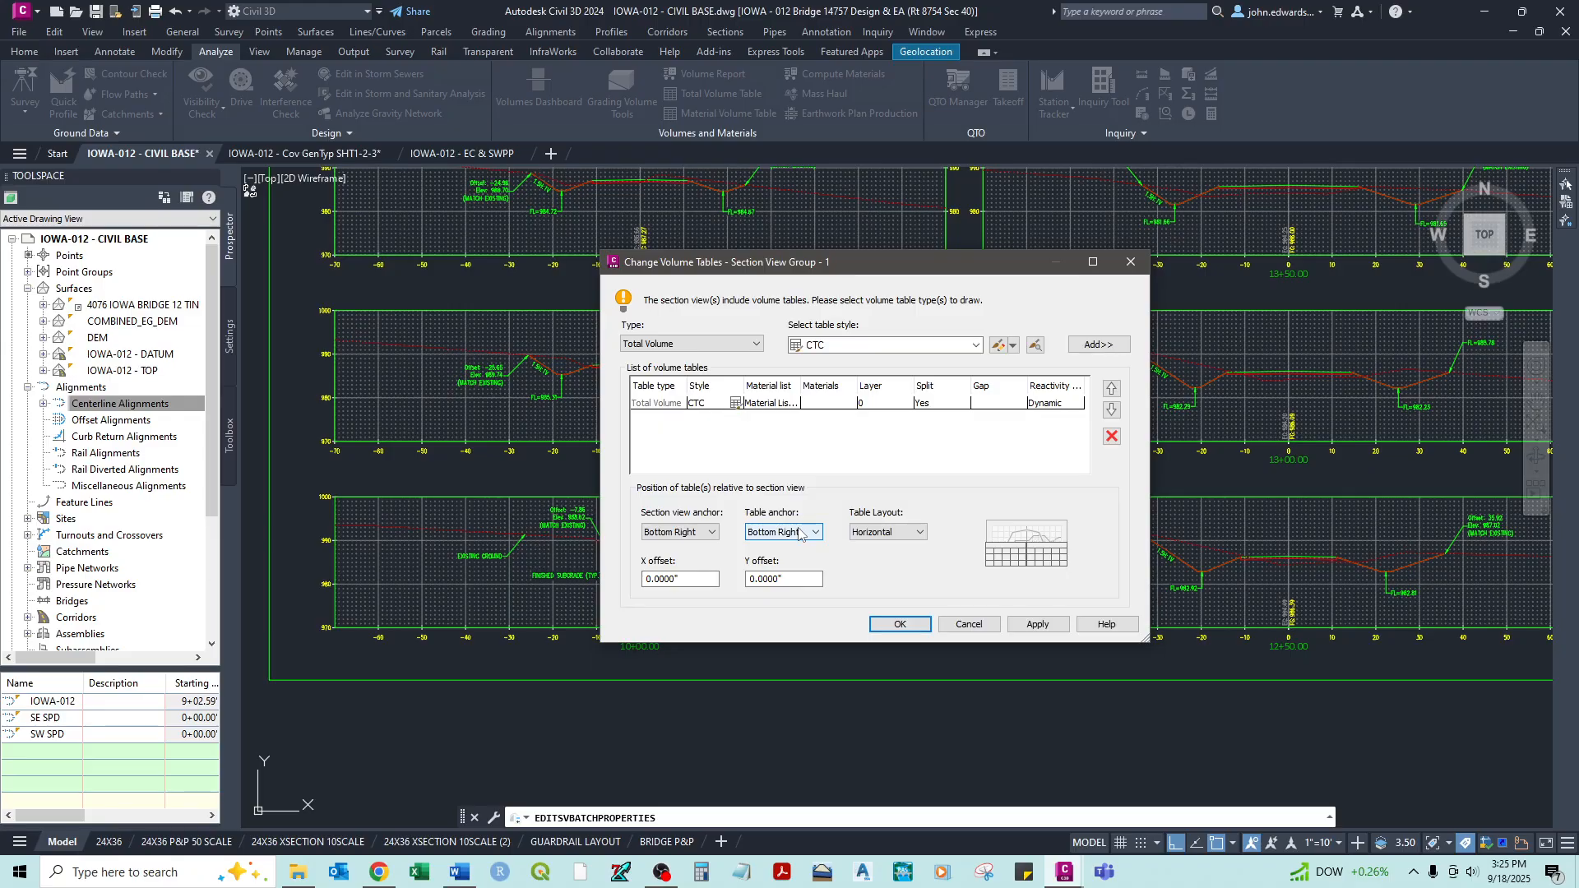
# Step: Offset the volume tables by -0.05" in X and 0.3" in Y, apply the change to the section view group, and clear the selection
pyautogui.click(648, 578)
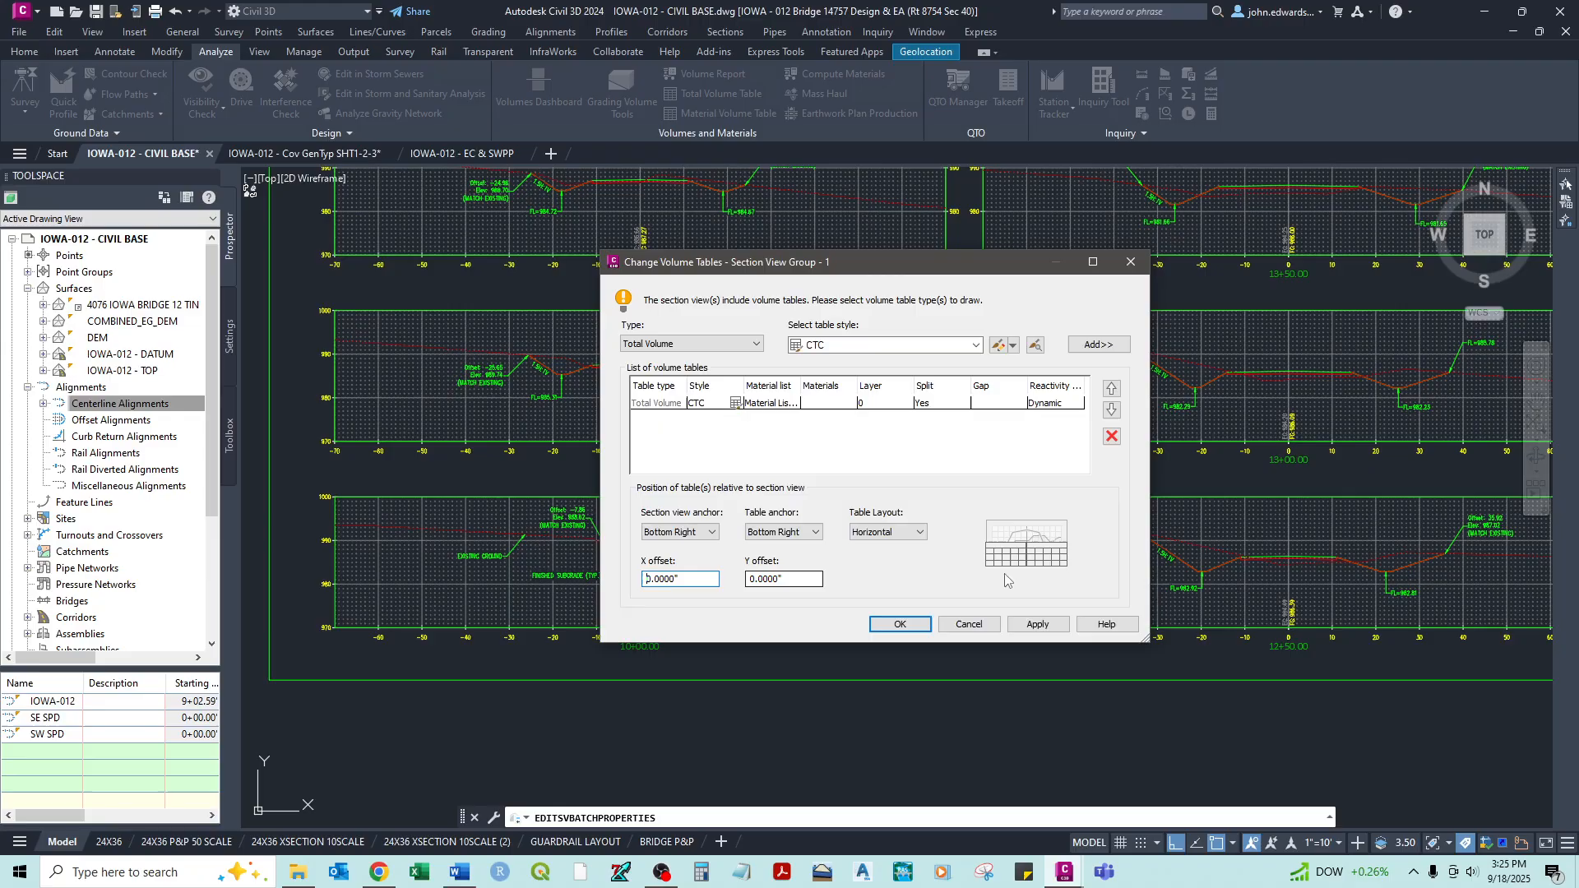
pyautogui.write('-')
pyautogui.click(761, 578)
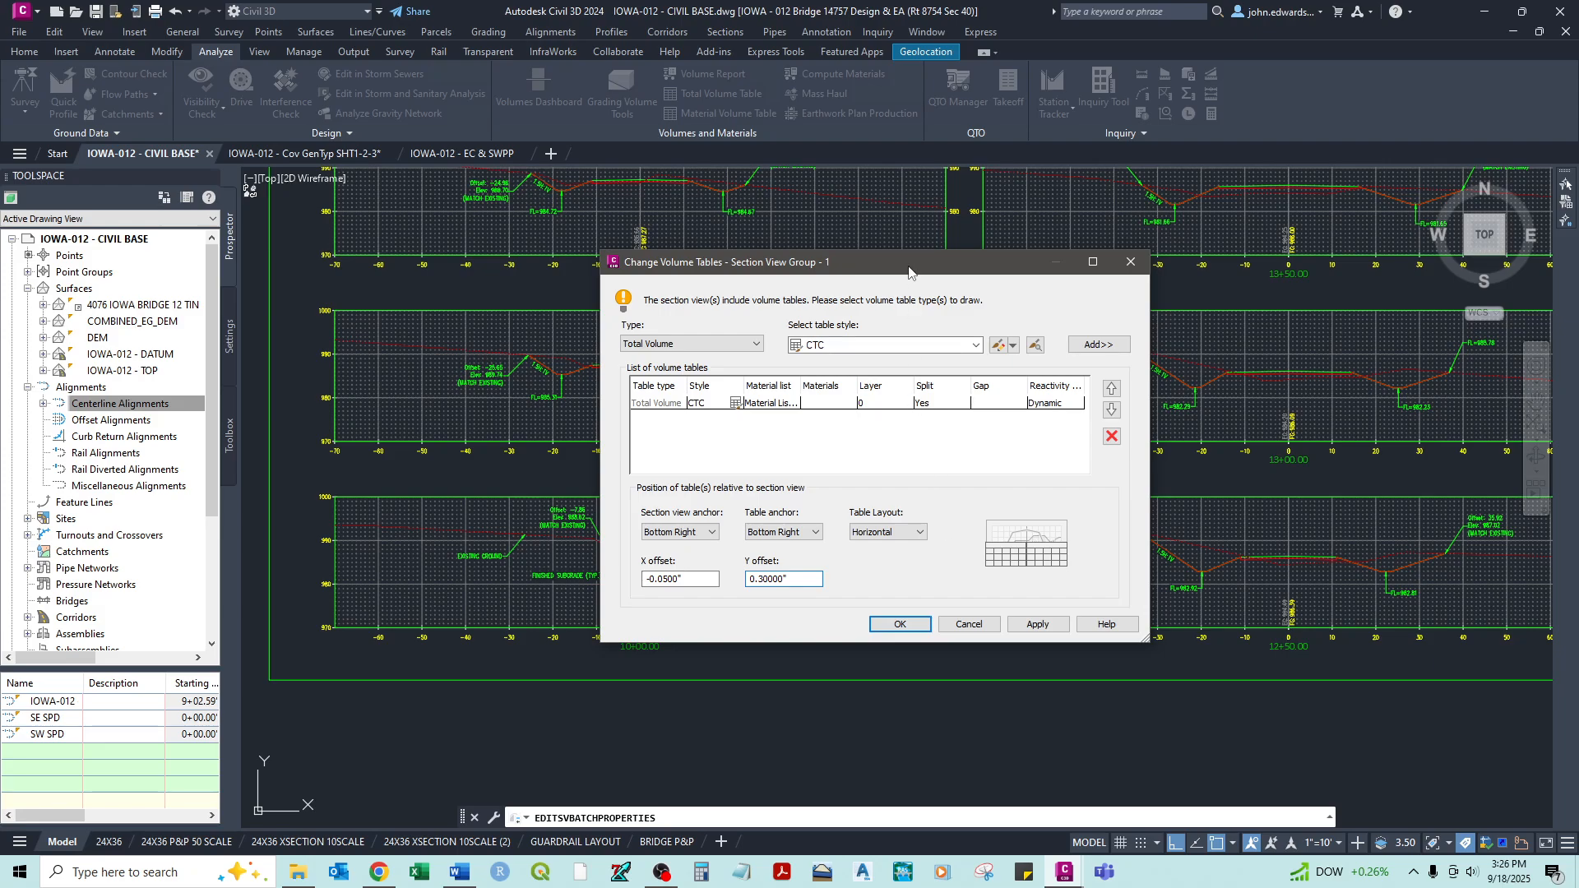
pyautogui.moveTo(909, 272); pyautogui.dragTo(354, 288)
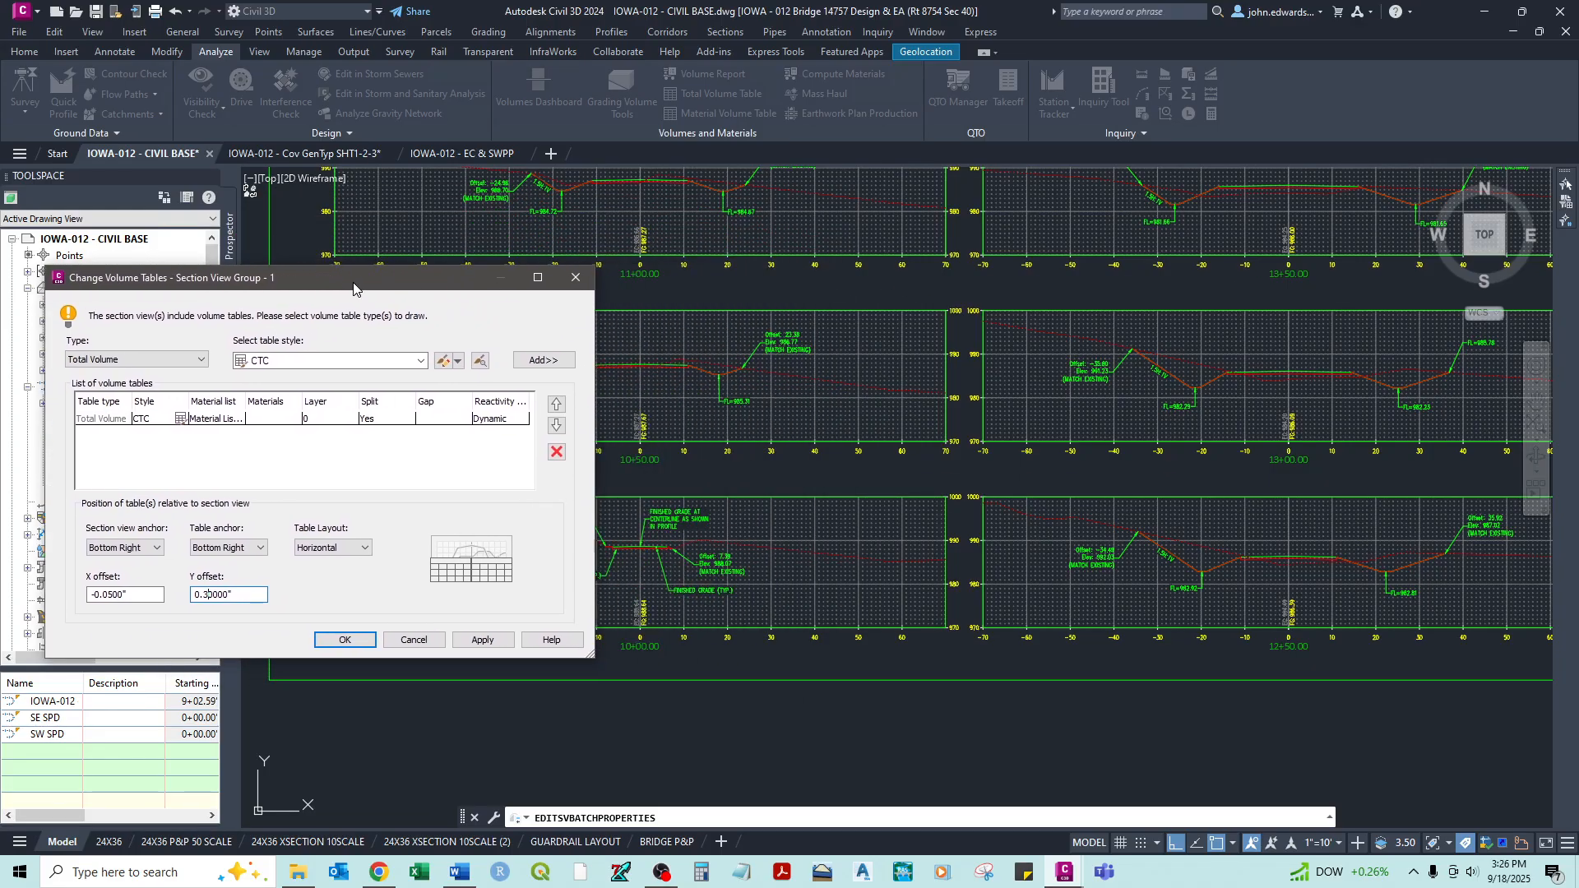
pyautogui.click(481, 640)
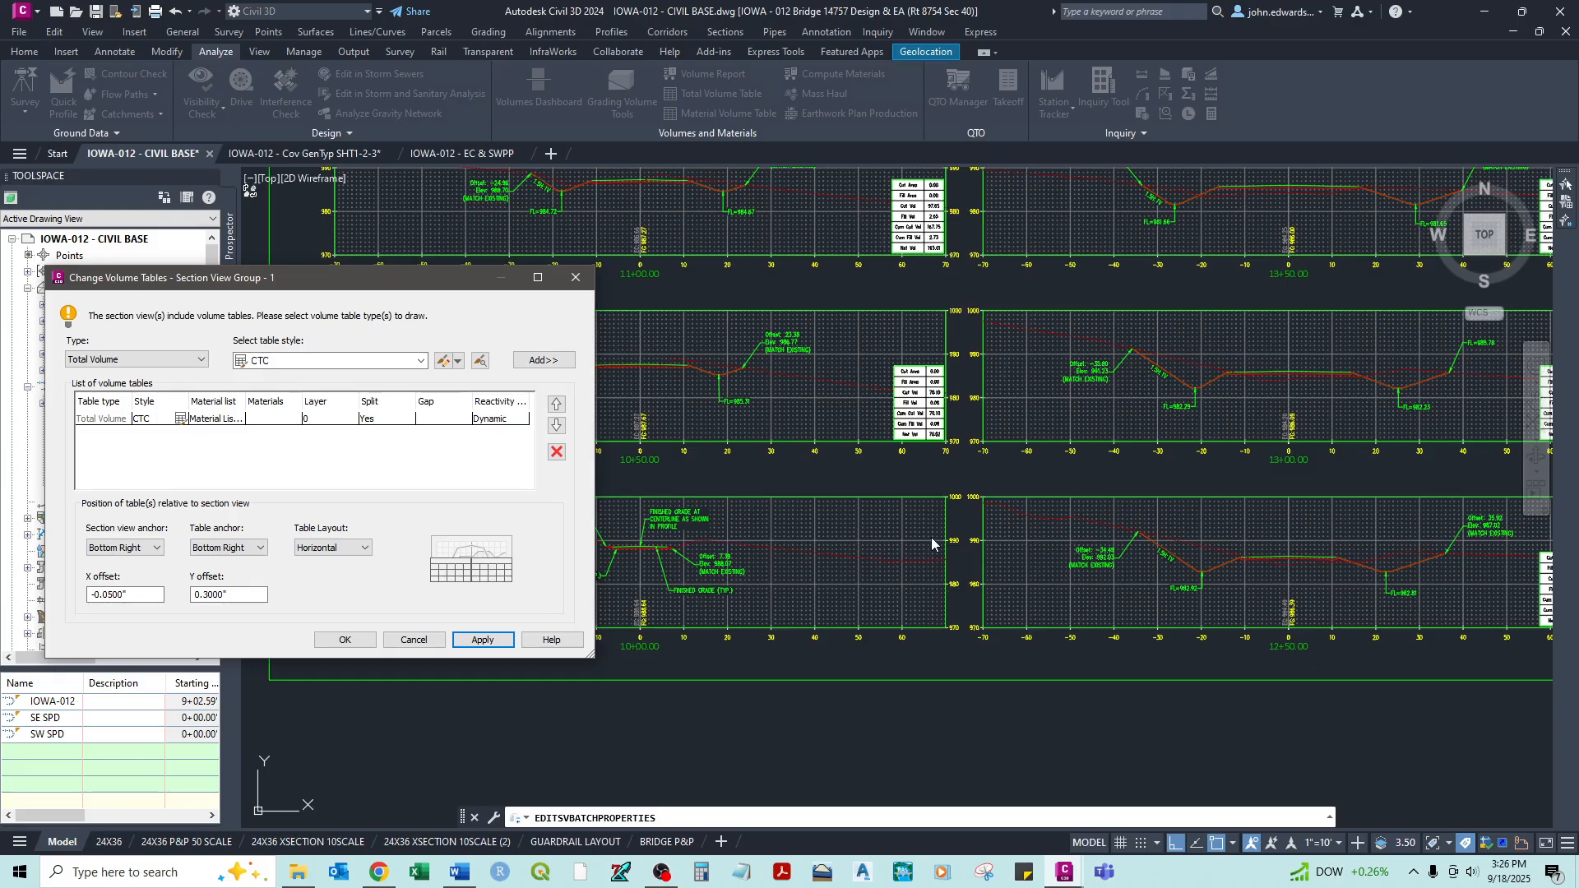
pyautogui.click(347, 640)
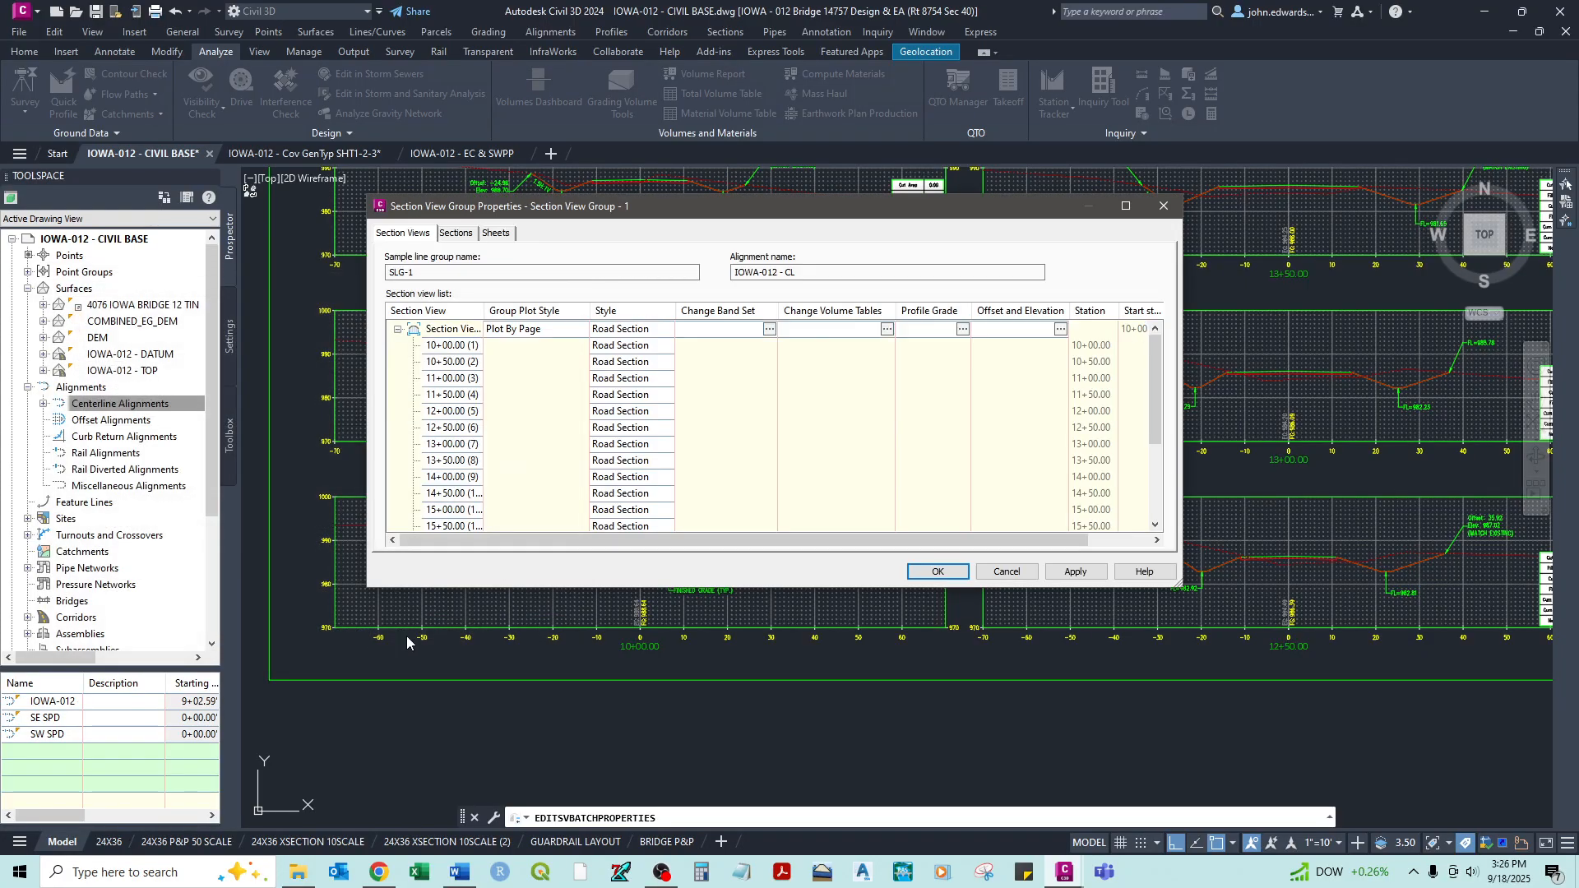
pyautogui.click(937, 570)
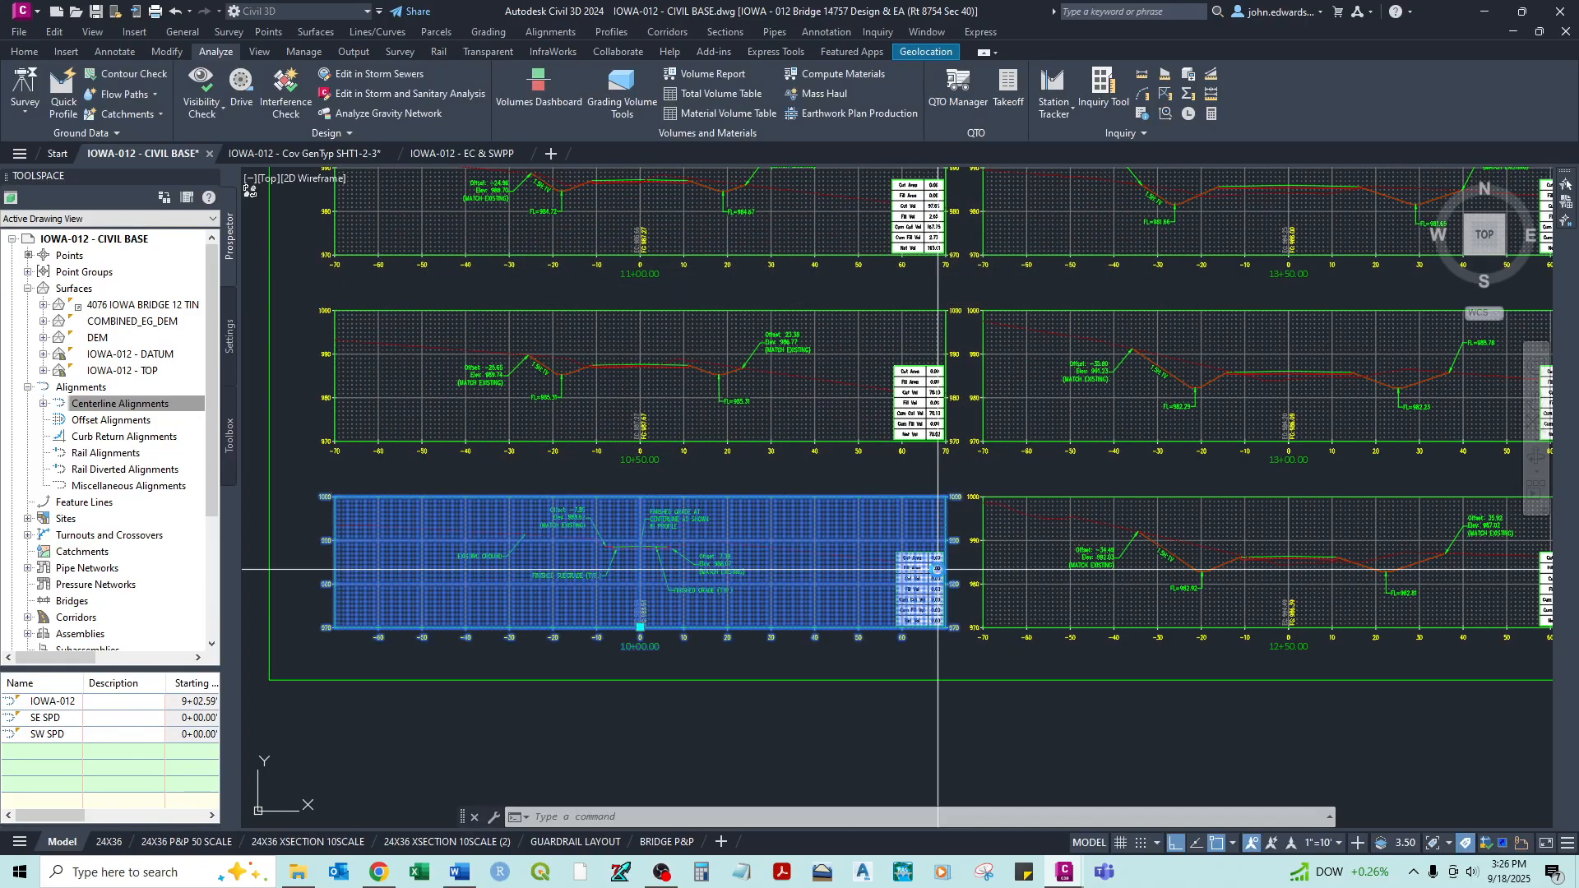
pyautogui.press('Escape')
# Step: Inspect the placement of the volume tables on the 10+00.00 and 17+50.00 section views and across the section sheets
pyautogui.scroll(4, 950, 633)
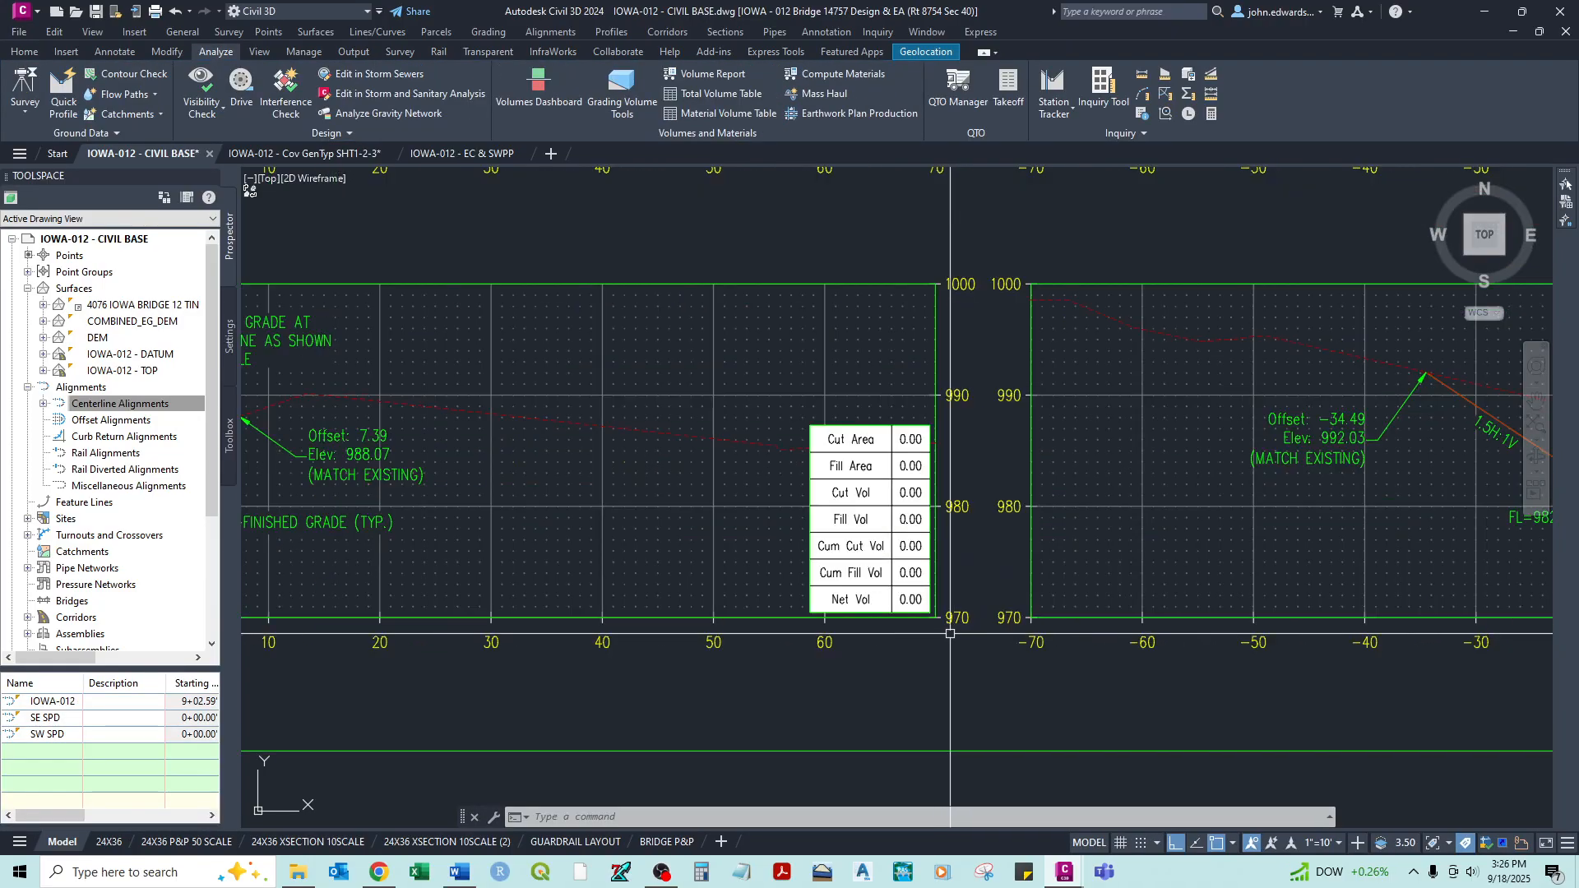
pyautogui.scroll(2, 950, 634)
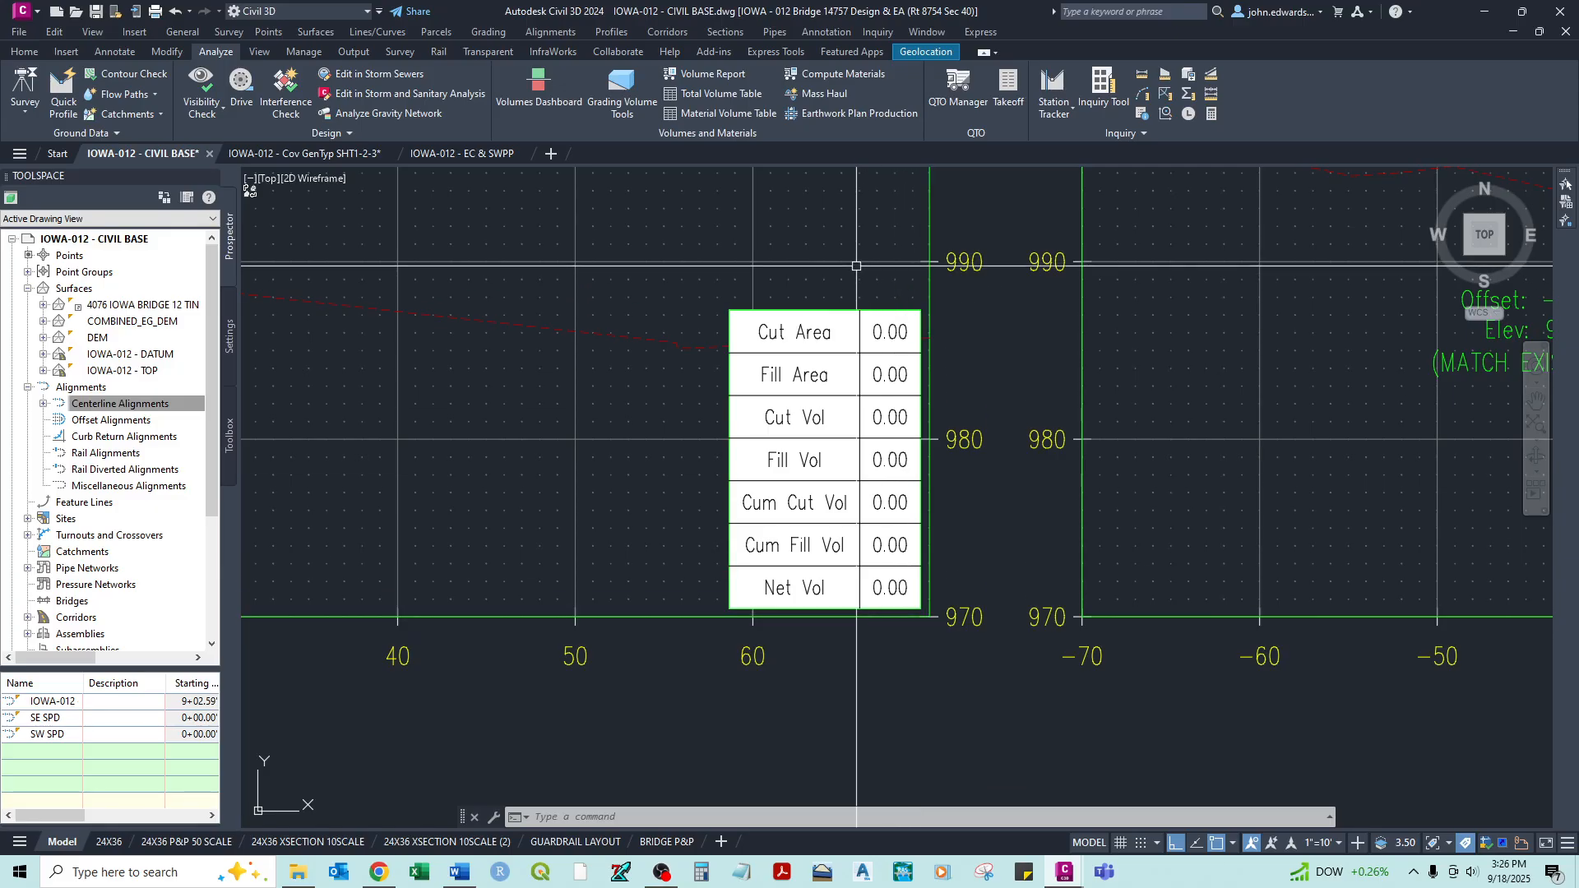
pyautogui.scroll(-2, 941, 587)
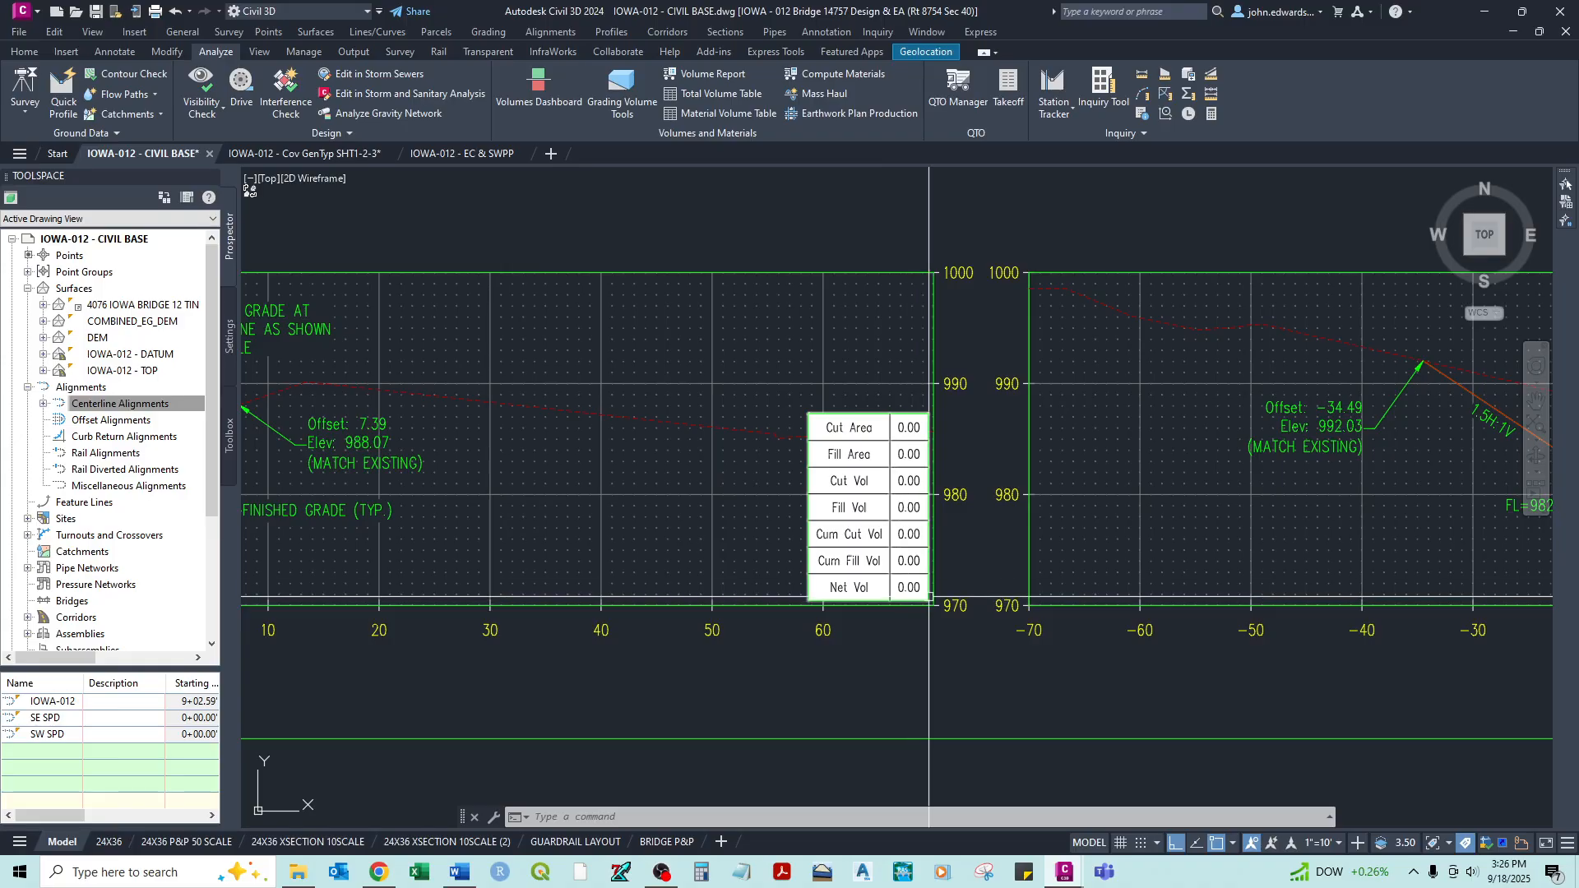
pyautogui.scroll(4, 934, 599)
pyautogui.scroll(-8, 977, 525)
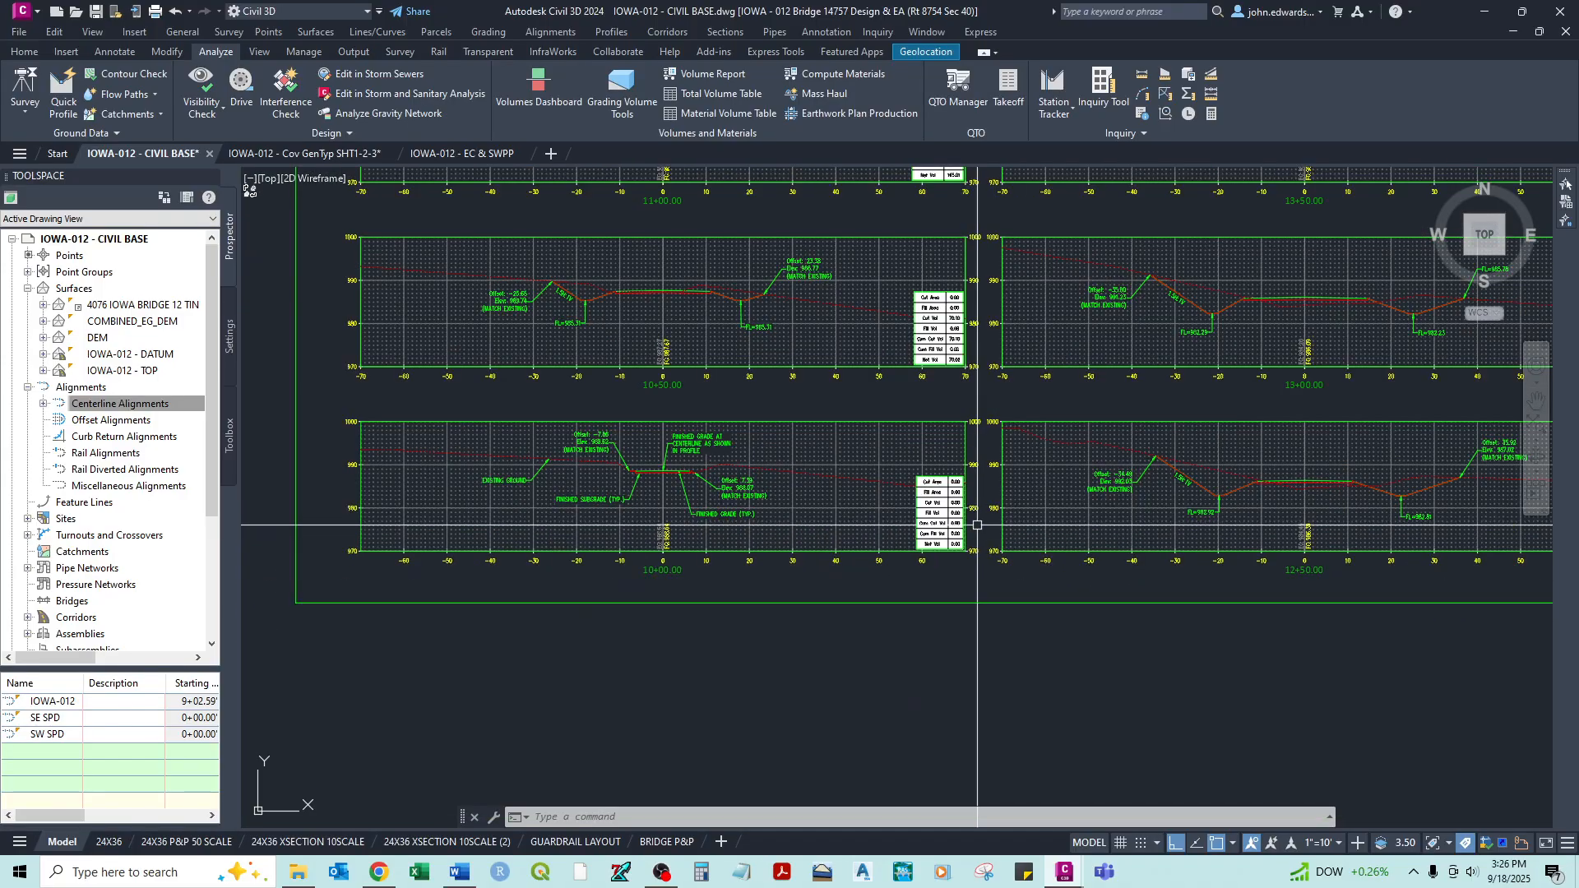
pyautogui.scroll(-4, 977, 524)
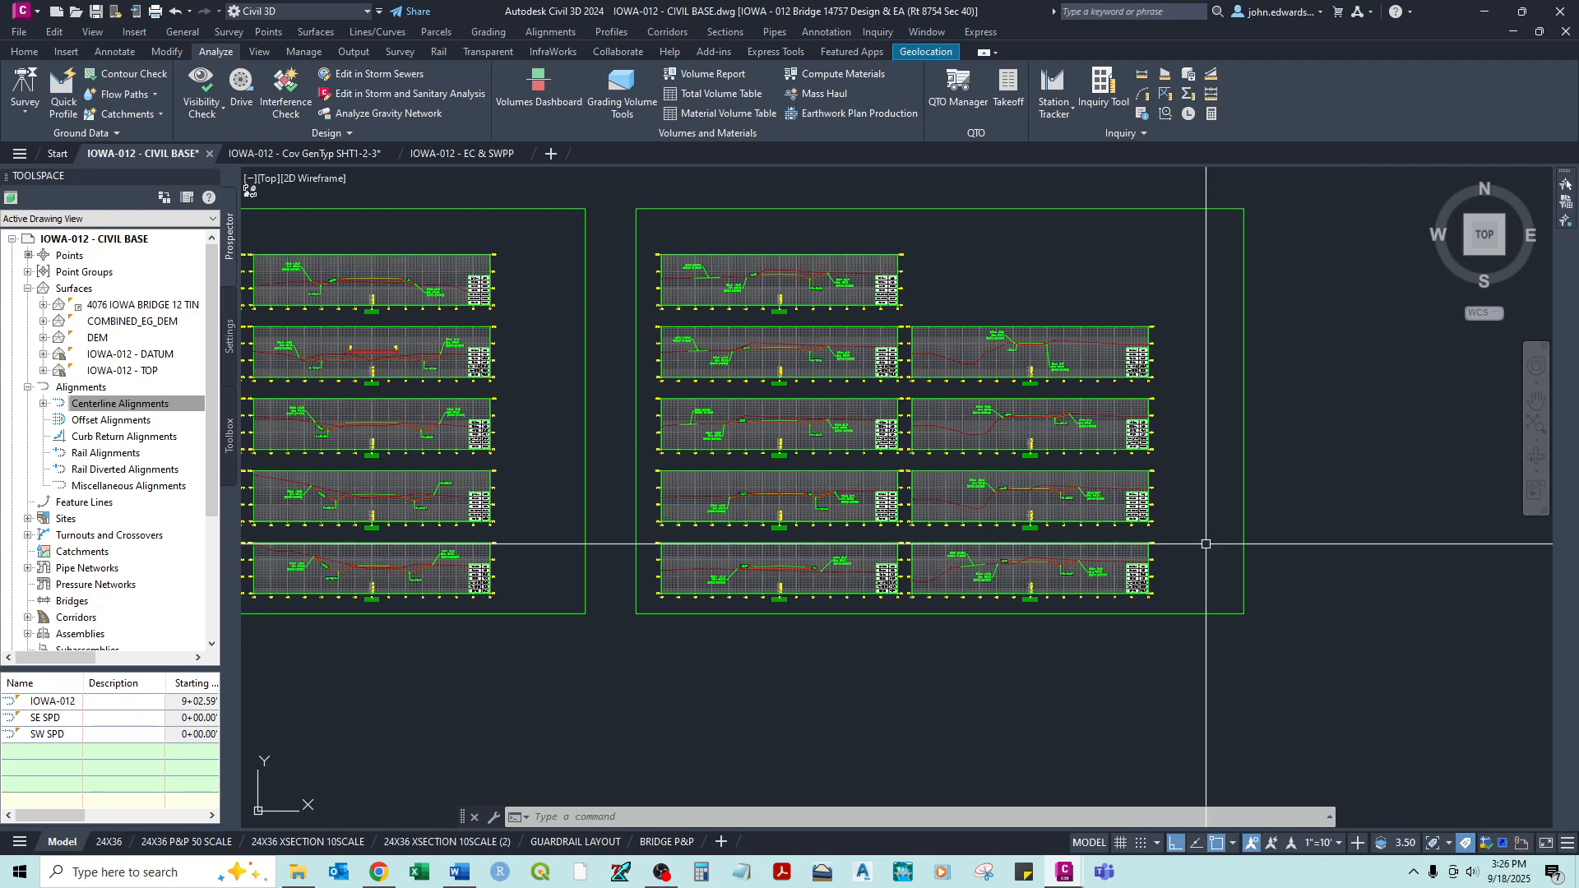
pyautogui.scroll(5, 1205, 544)
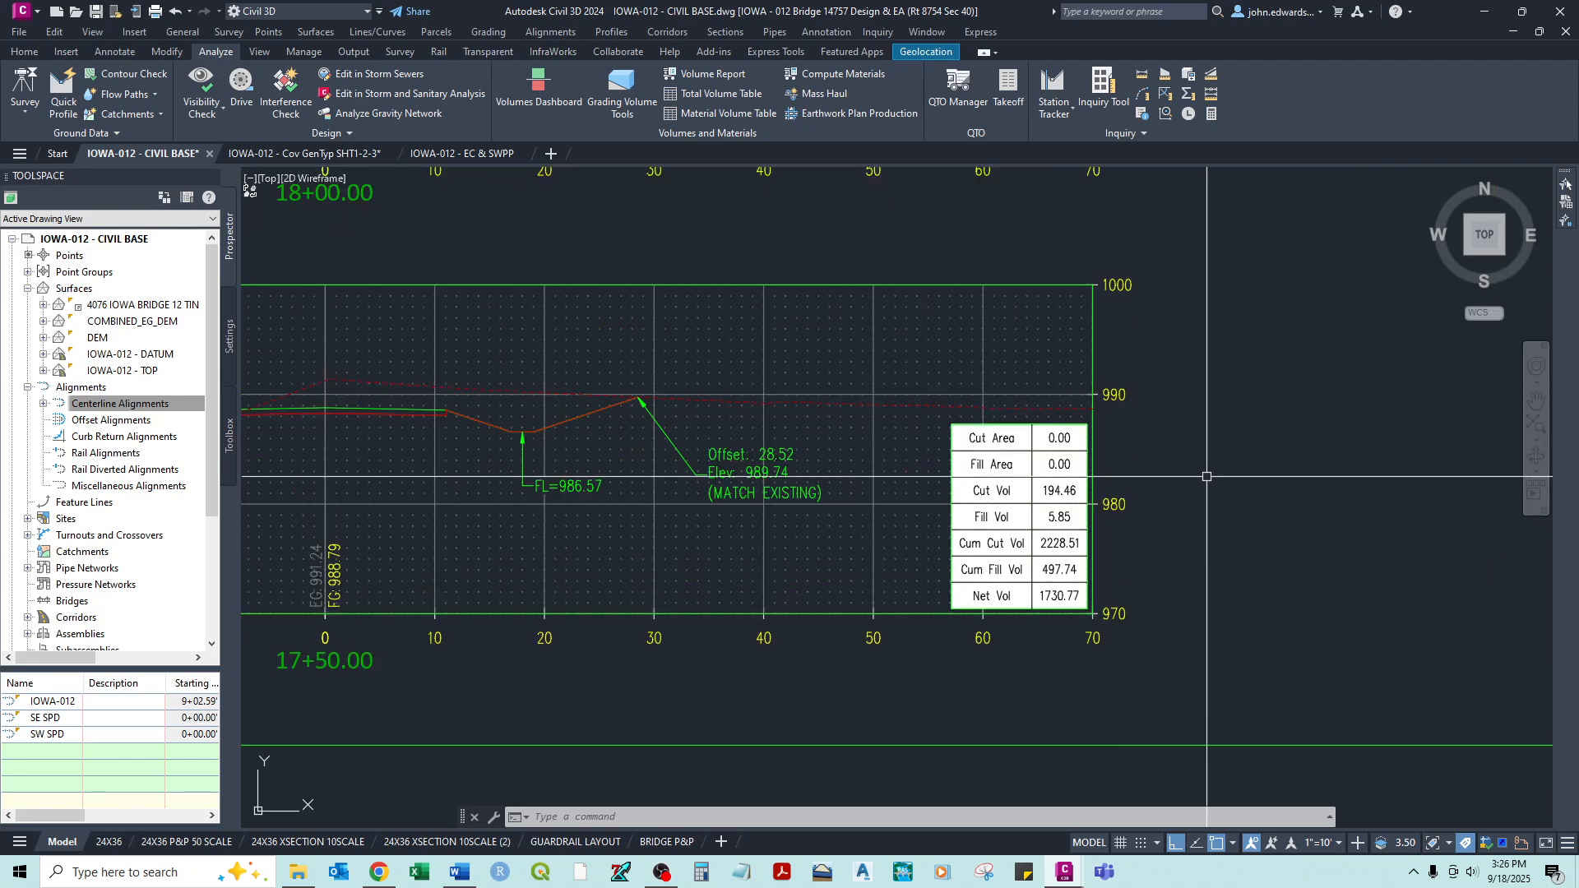
pyautogui.scroll(-5, 691, 513)
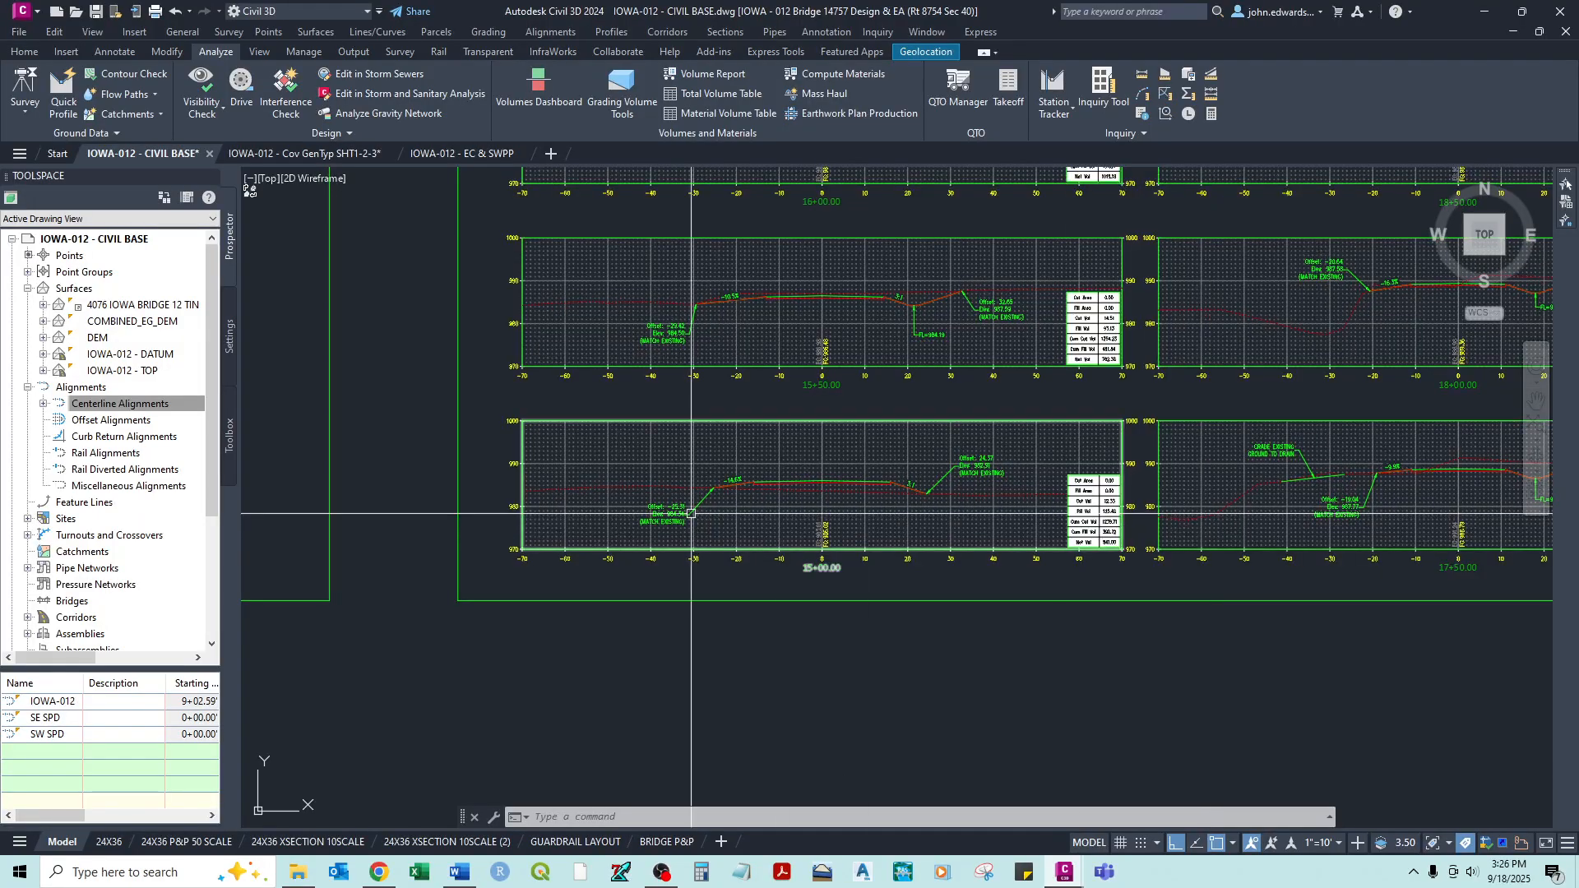
pyautogui.scroll(-4, 690, 513)
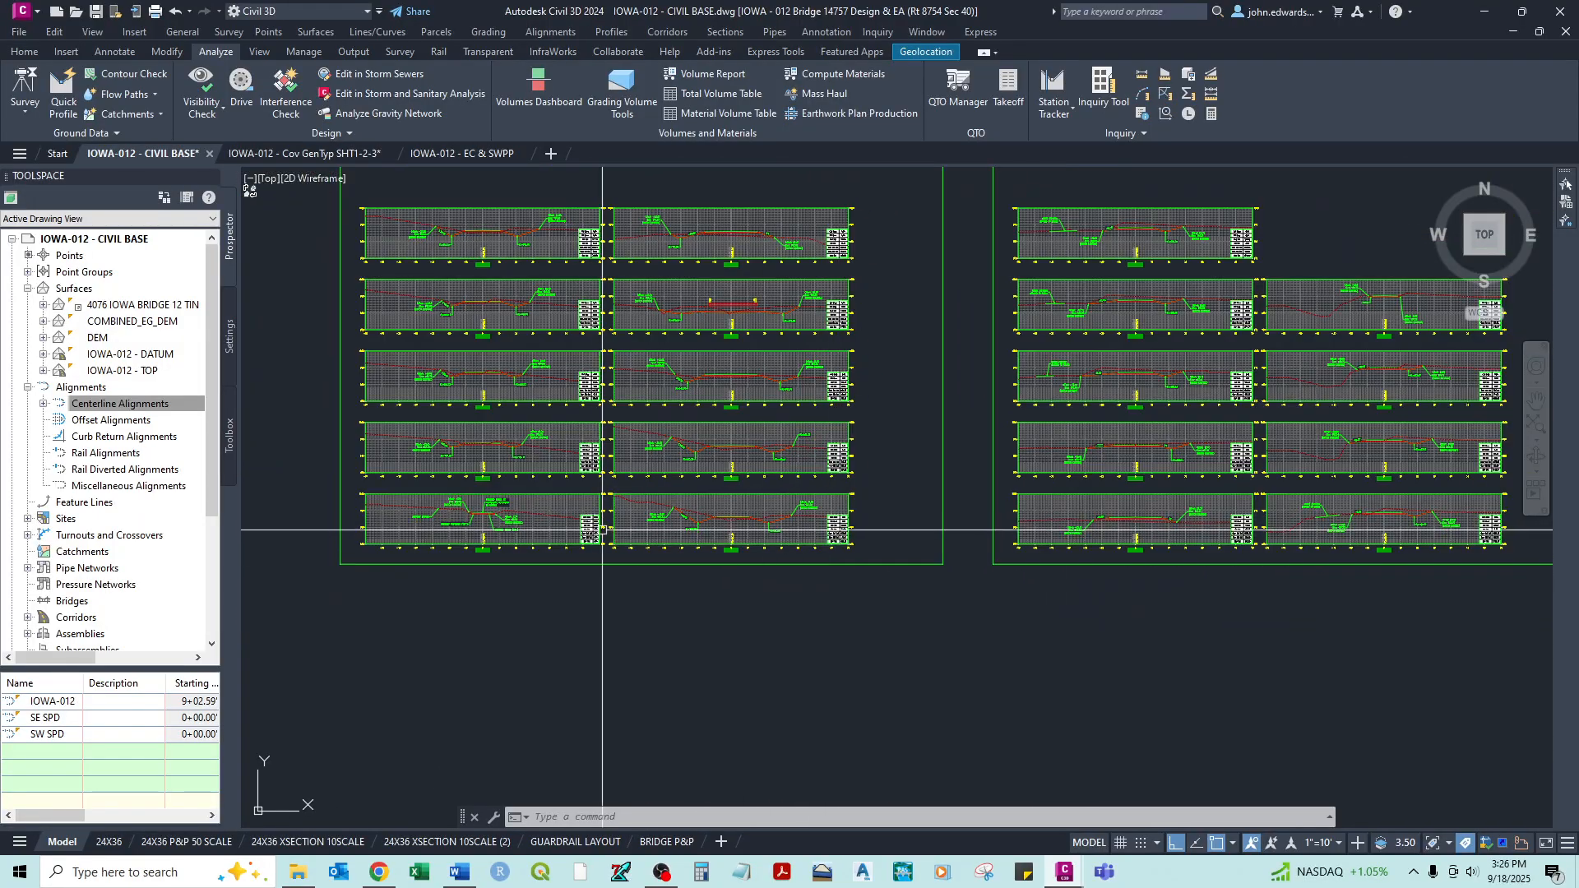
# Step: Examine the 10+00.00 section's volume table against its finished grade, subgrade and existing ground lines, comparing it with the 10+50.00 view
pyautogui.scroll(7, 603, 530)
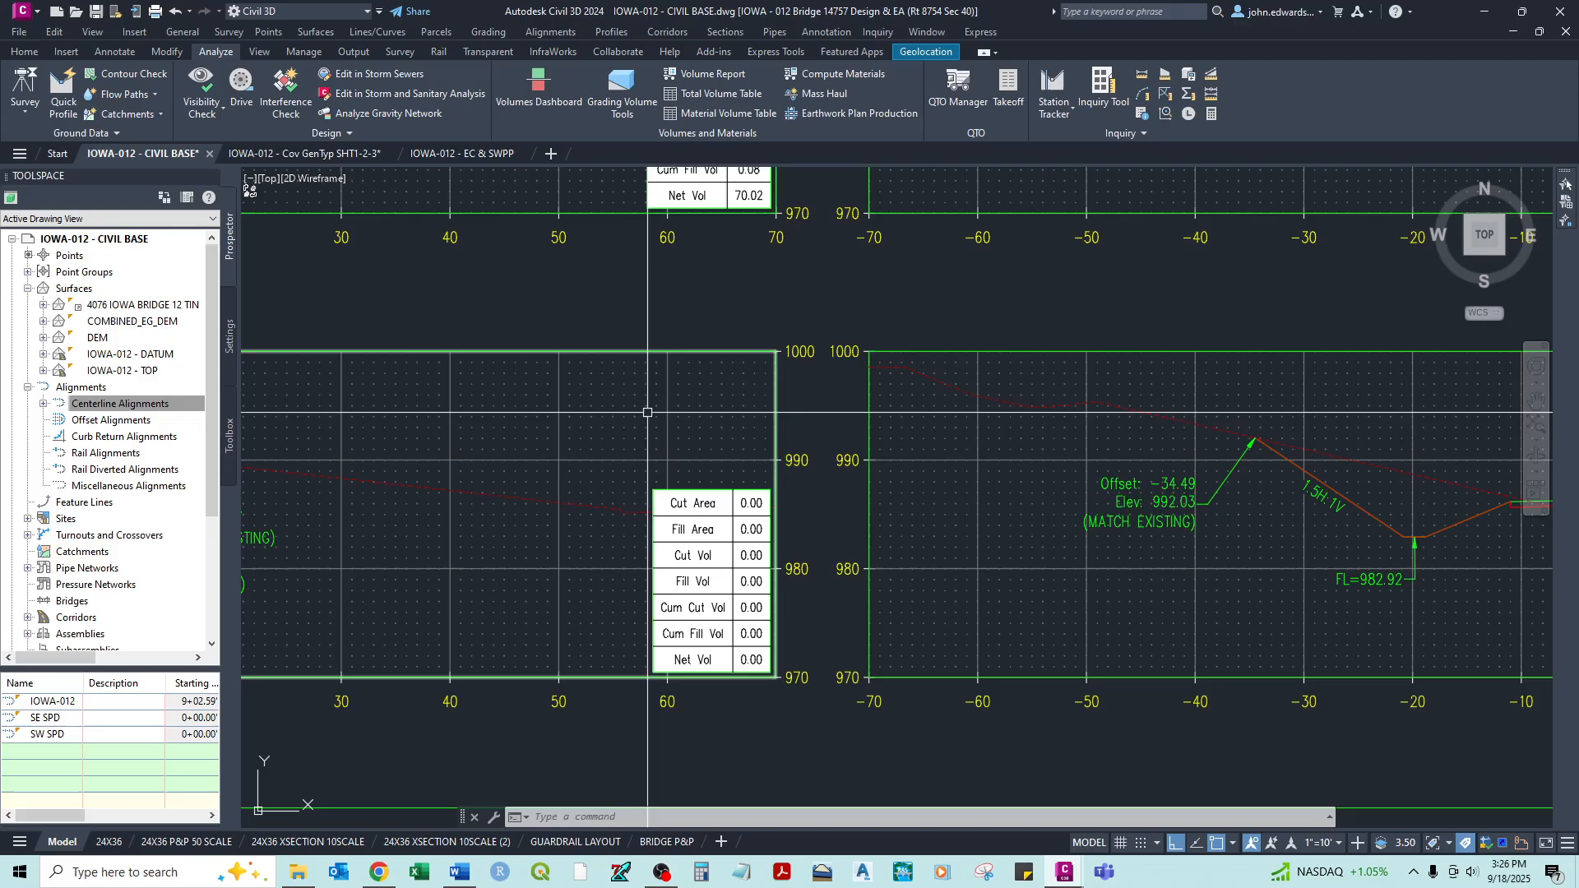
pyautogui.moveTo(804, 499); pyautogui.dragTo(826, 417, button='middle')
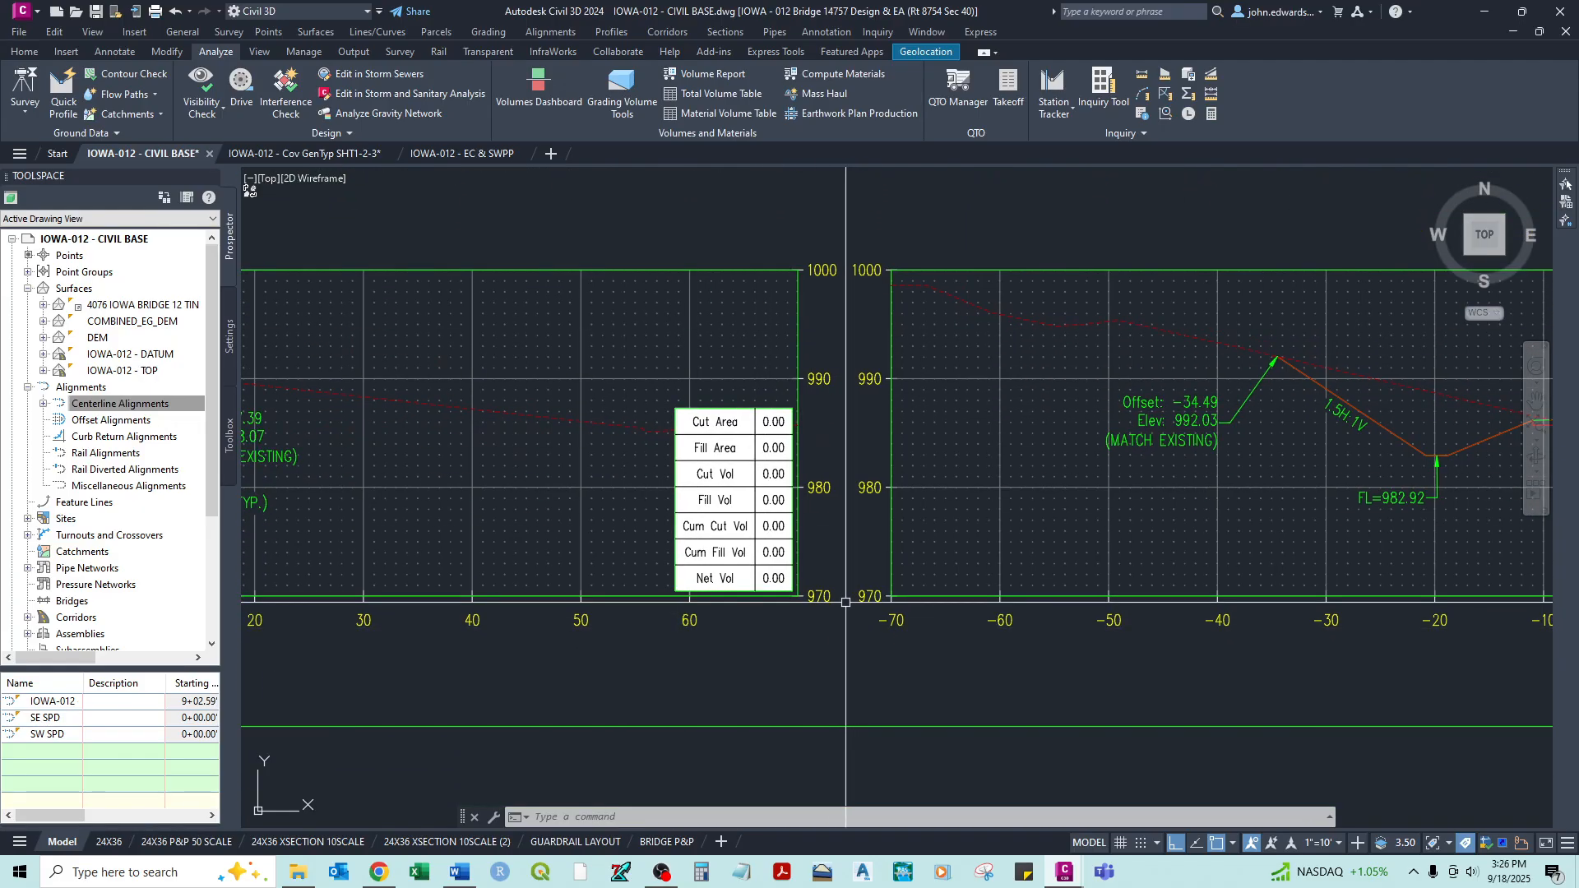
pyautogui.moveTo(847, 590); pyautogui.dragTo(1541, 593, button='middle')
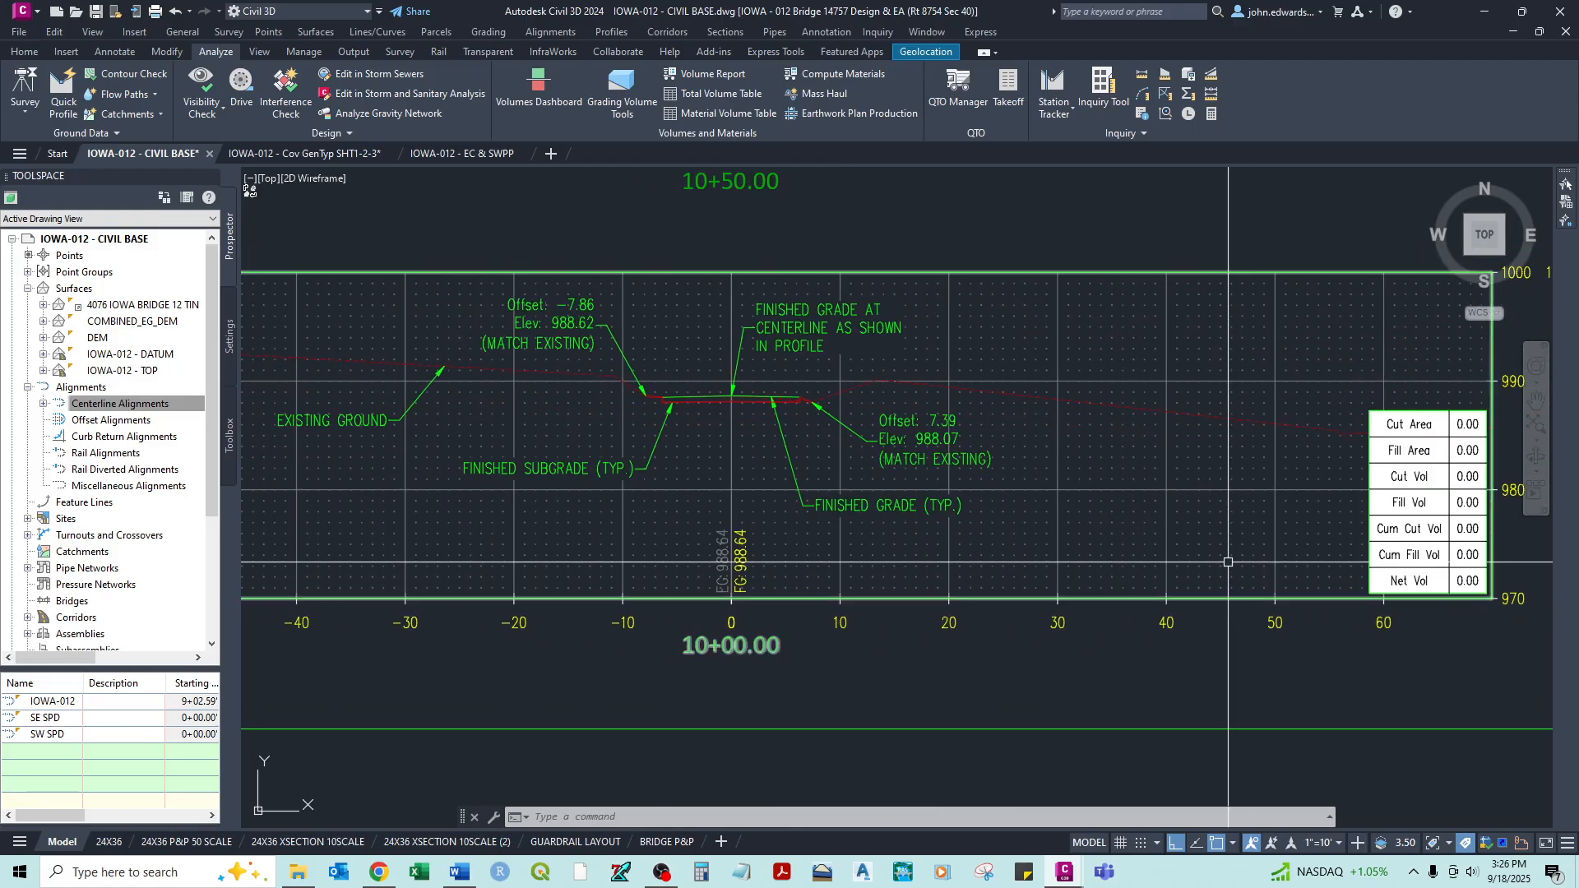
pyautogui.moveTo(1262, 526); pyautogui.dragTo(888, 526, button='middle')
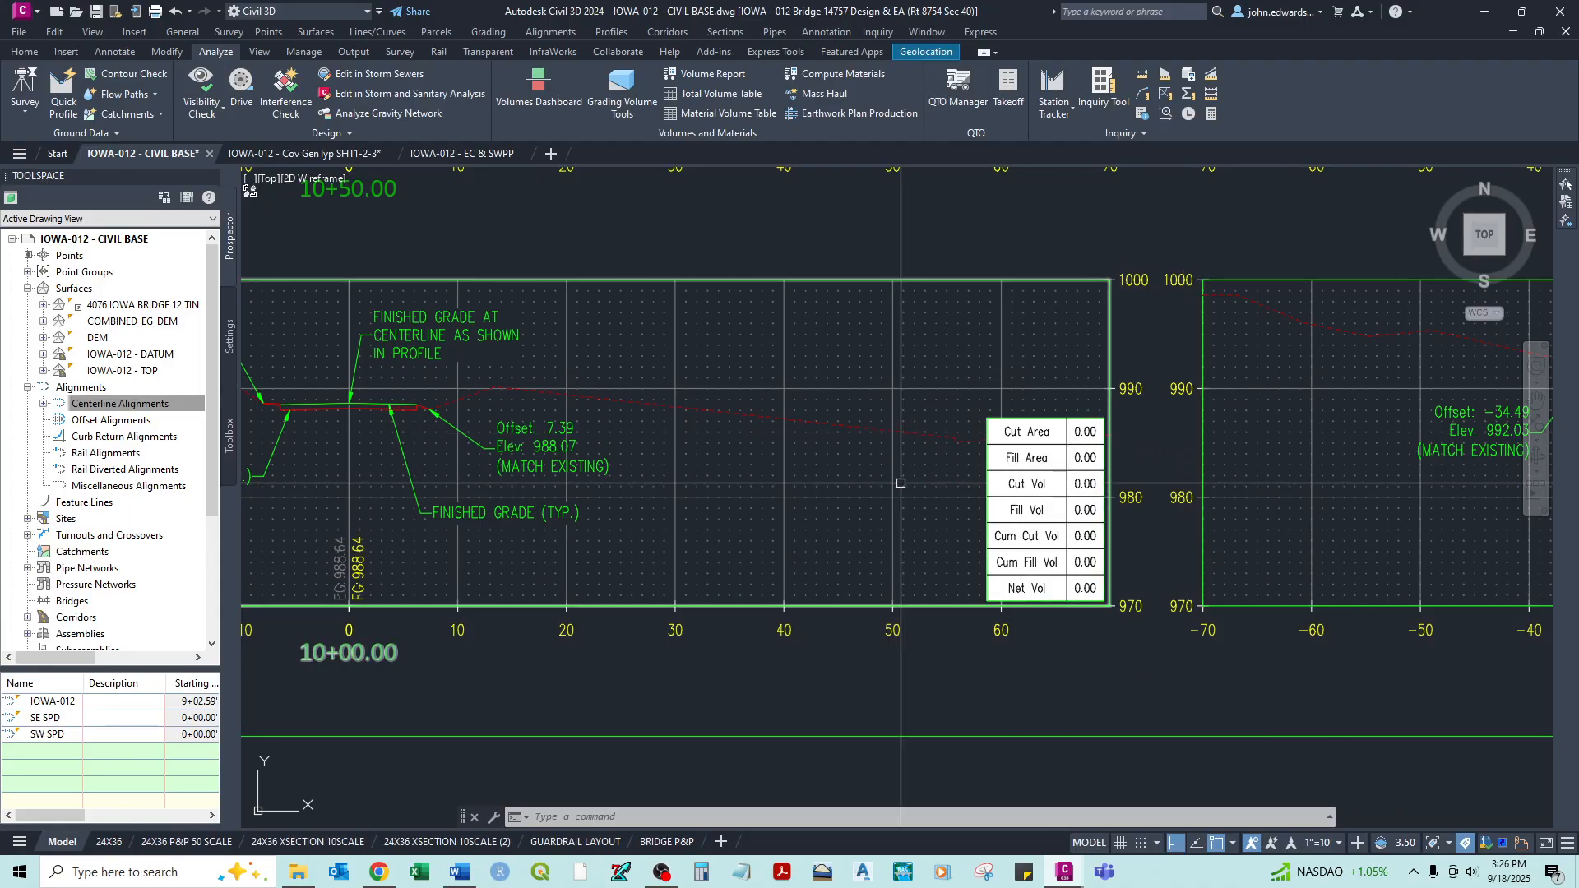
pyautogui.moveTo(276, 395); pyautogui.dragTo(449, 441, button='middle')
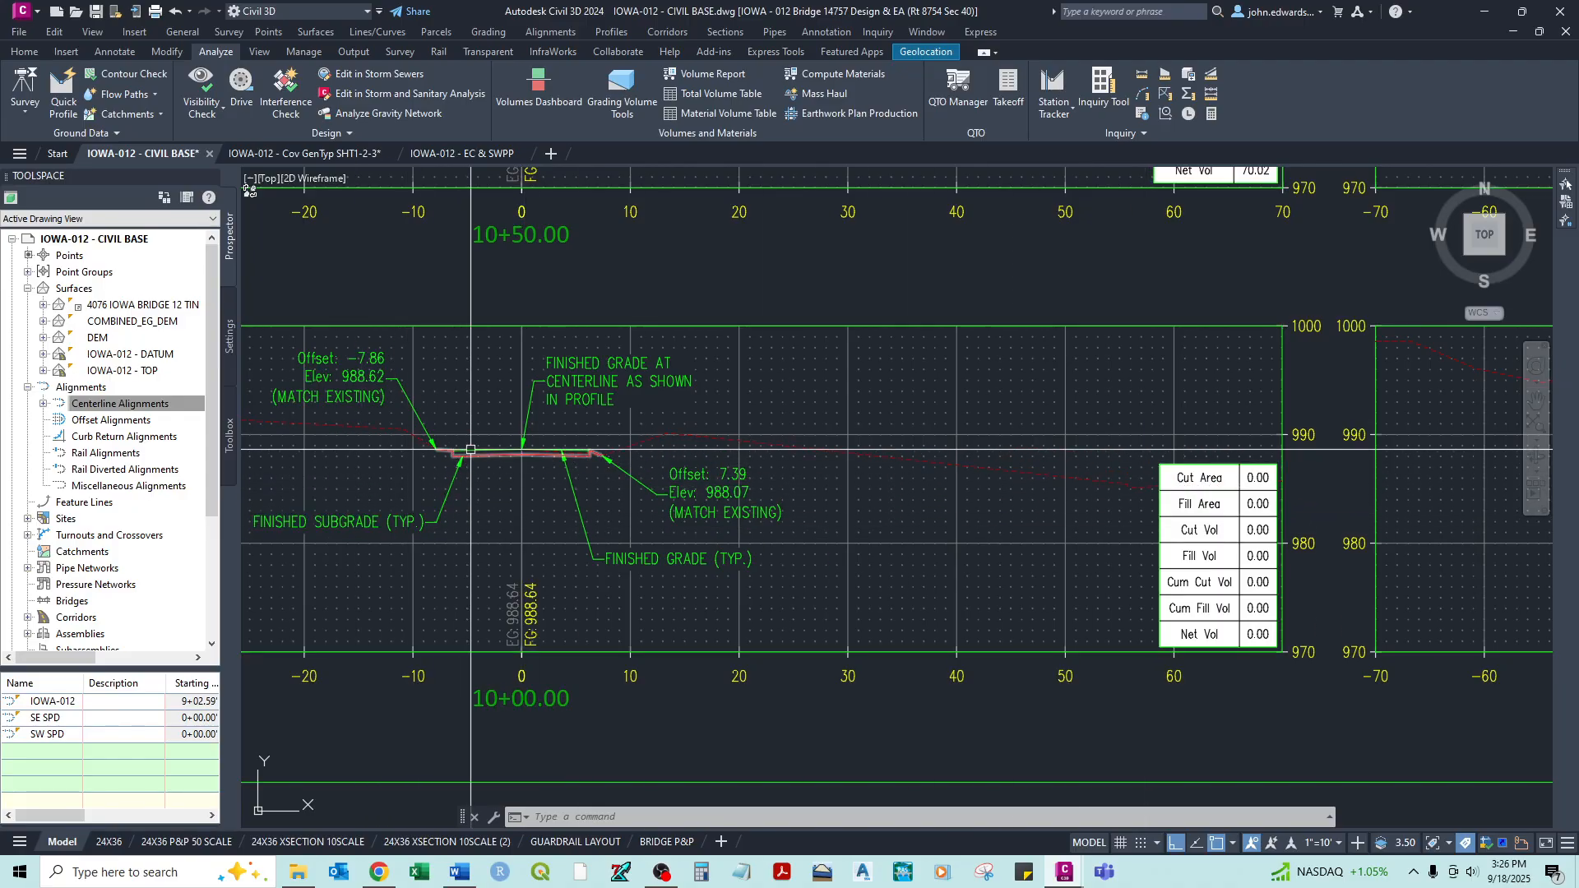
pyautogui.scroll(-2, 475, 452)
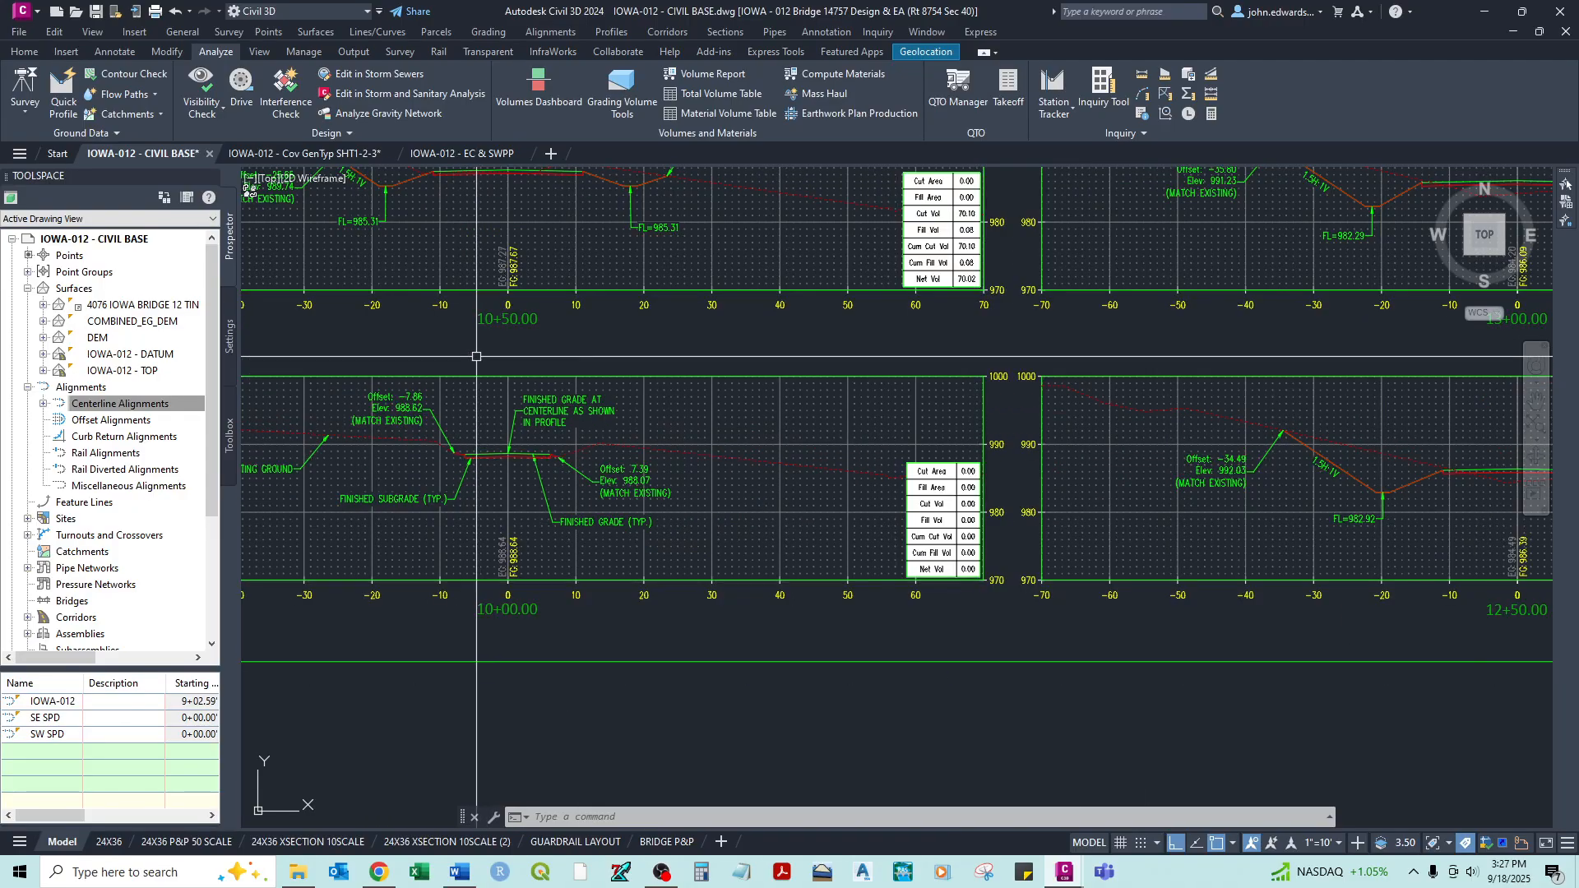
pyautogui.moveTo(477, 356); pyautogui.dragTo(494, 514, button='middle')
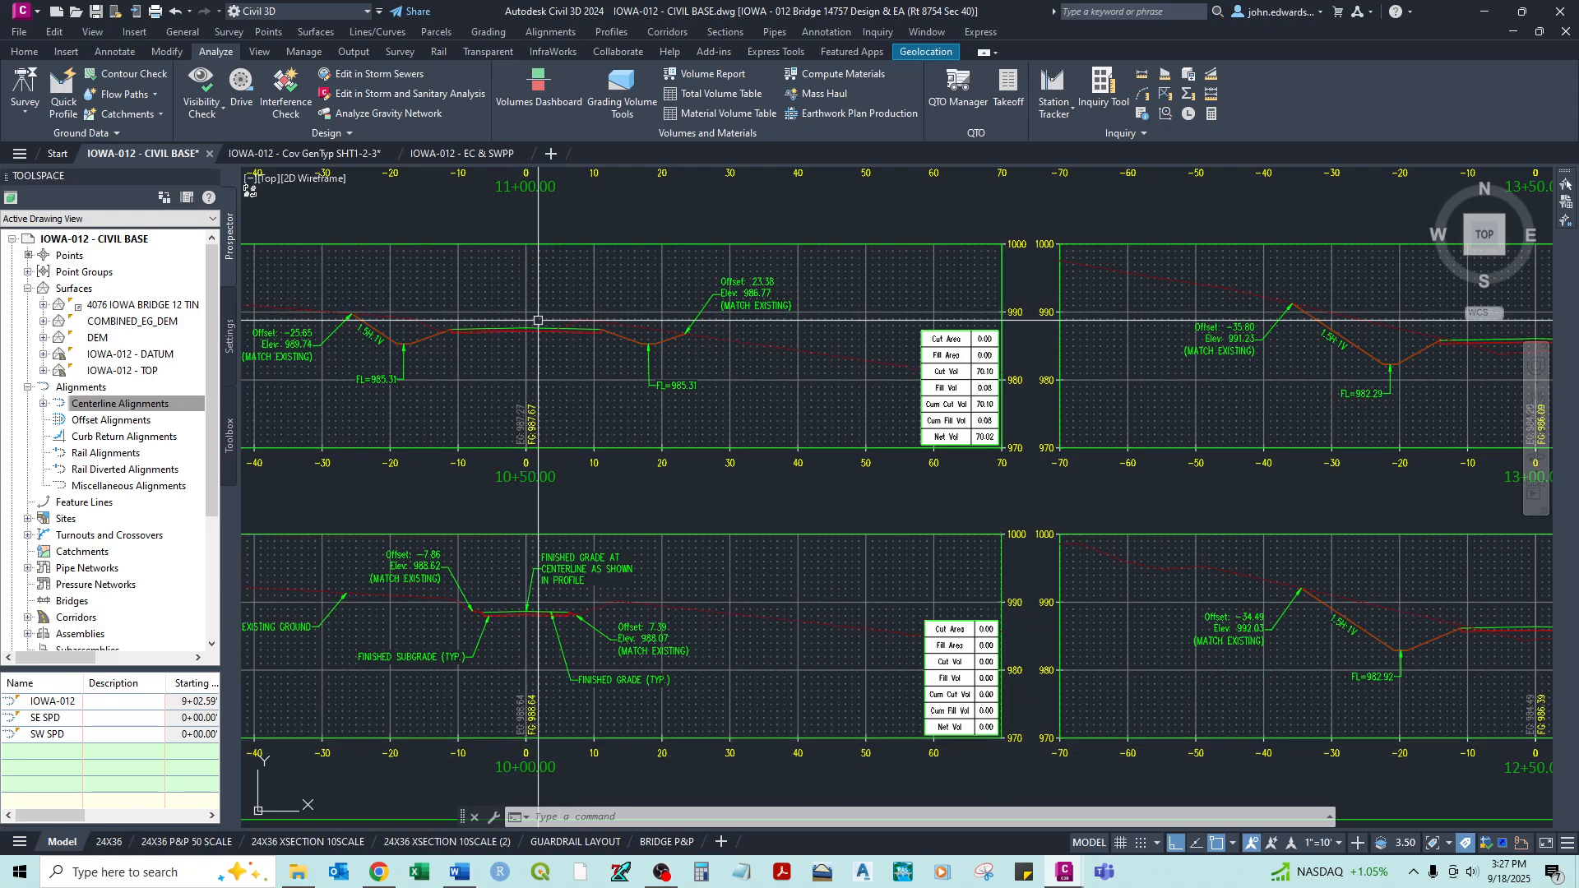
pyautogui.moveTo(667, 551); pyautogui.dragTo(628, 388, button='middle')
pyautogui.scroll(4, 628, 388)
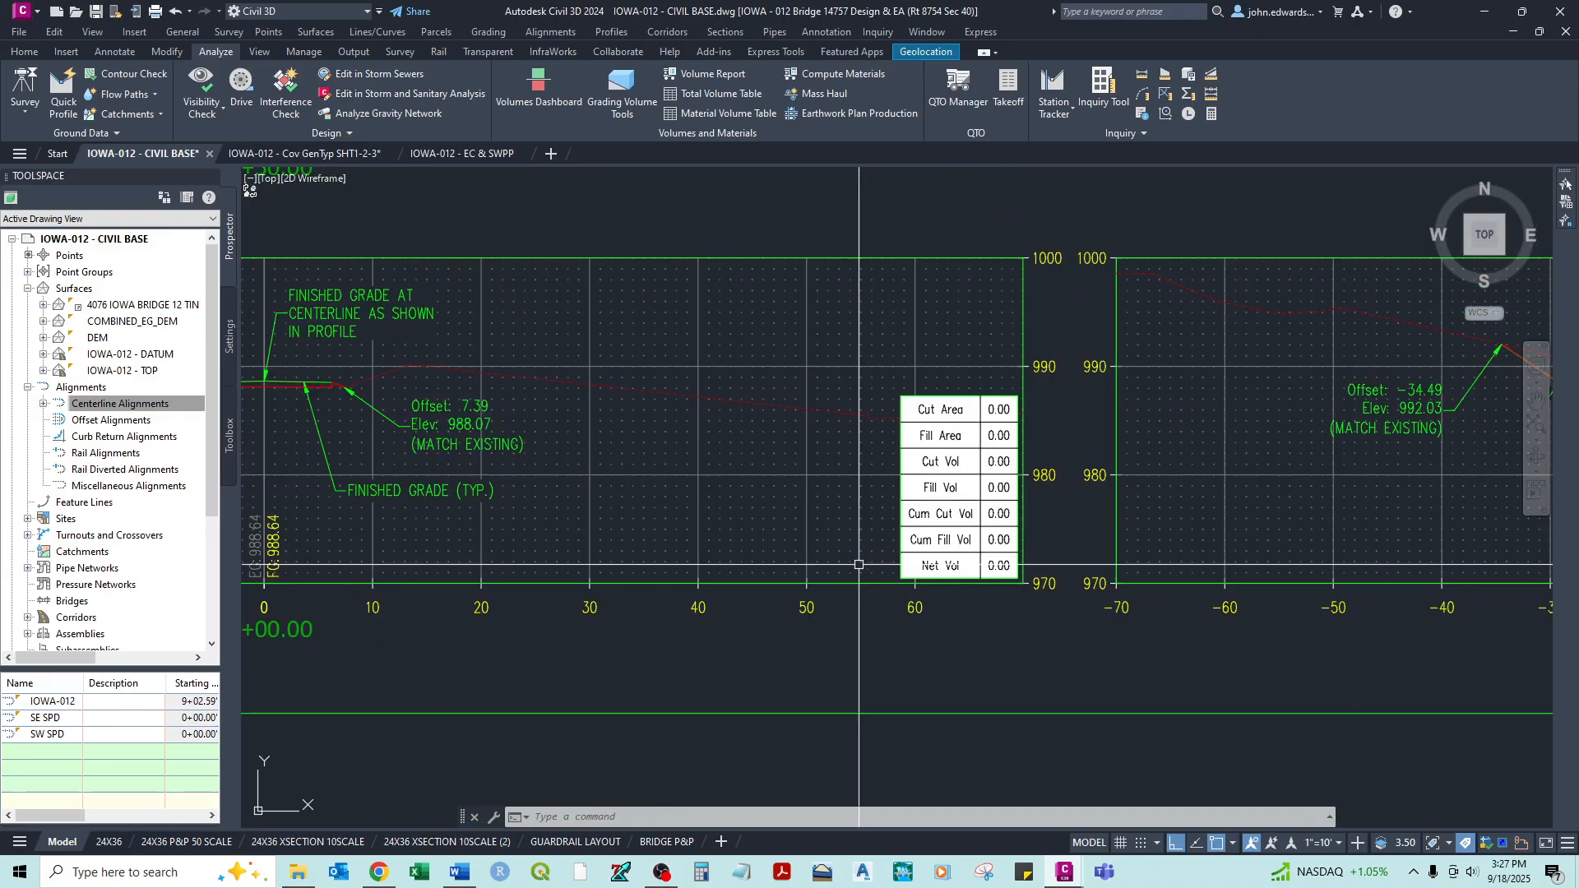
pyautogui.scroll(-2, 576, 465)
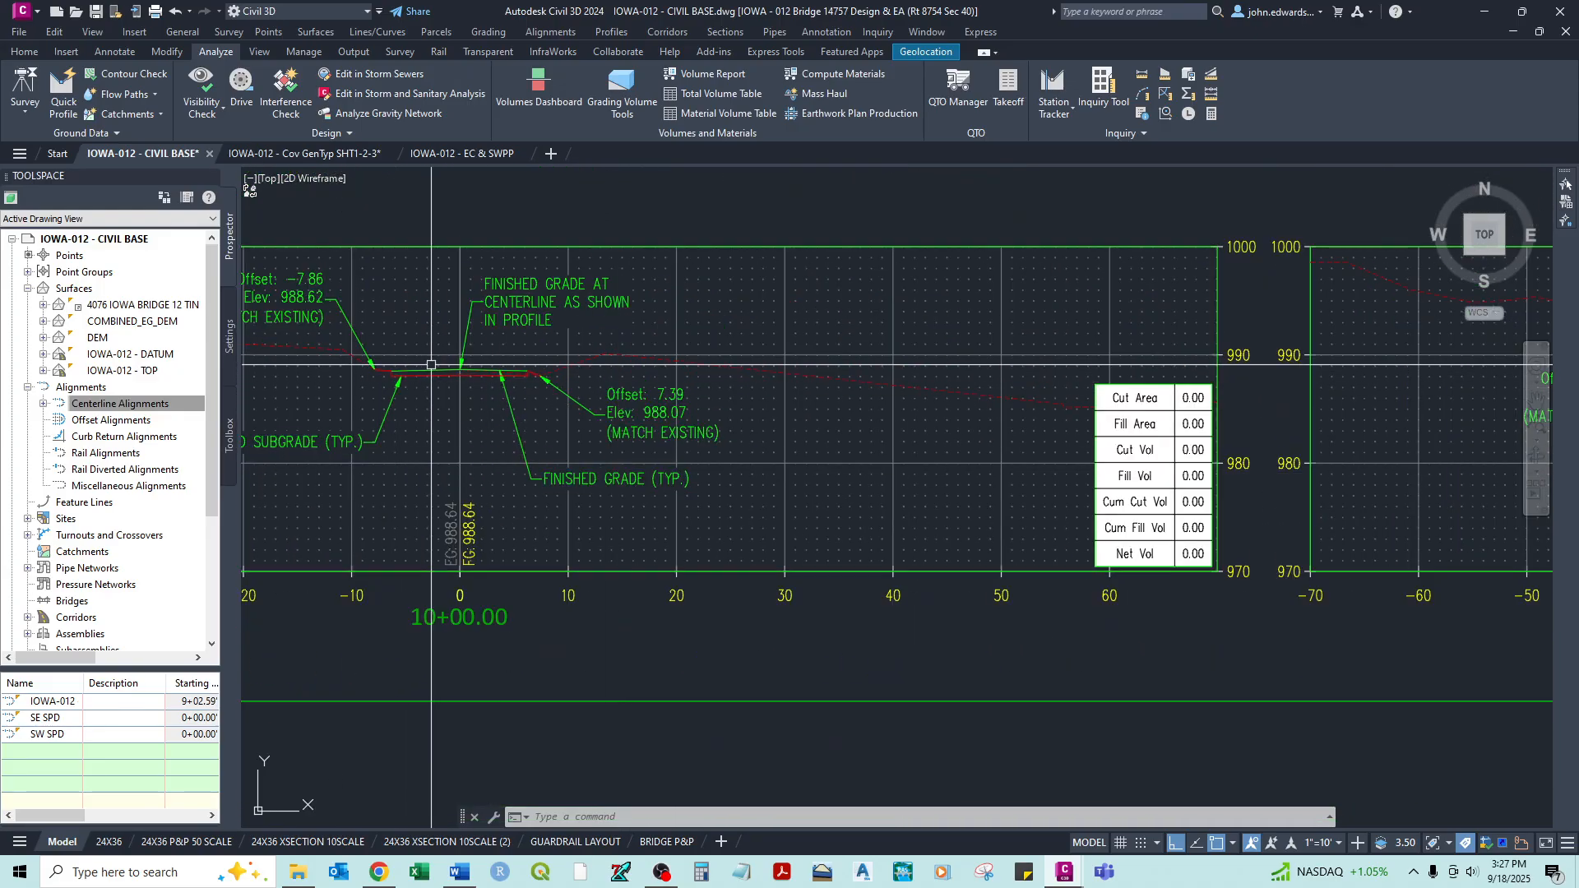
pyautogui.scroll(2, 417, 374)
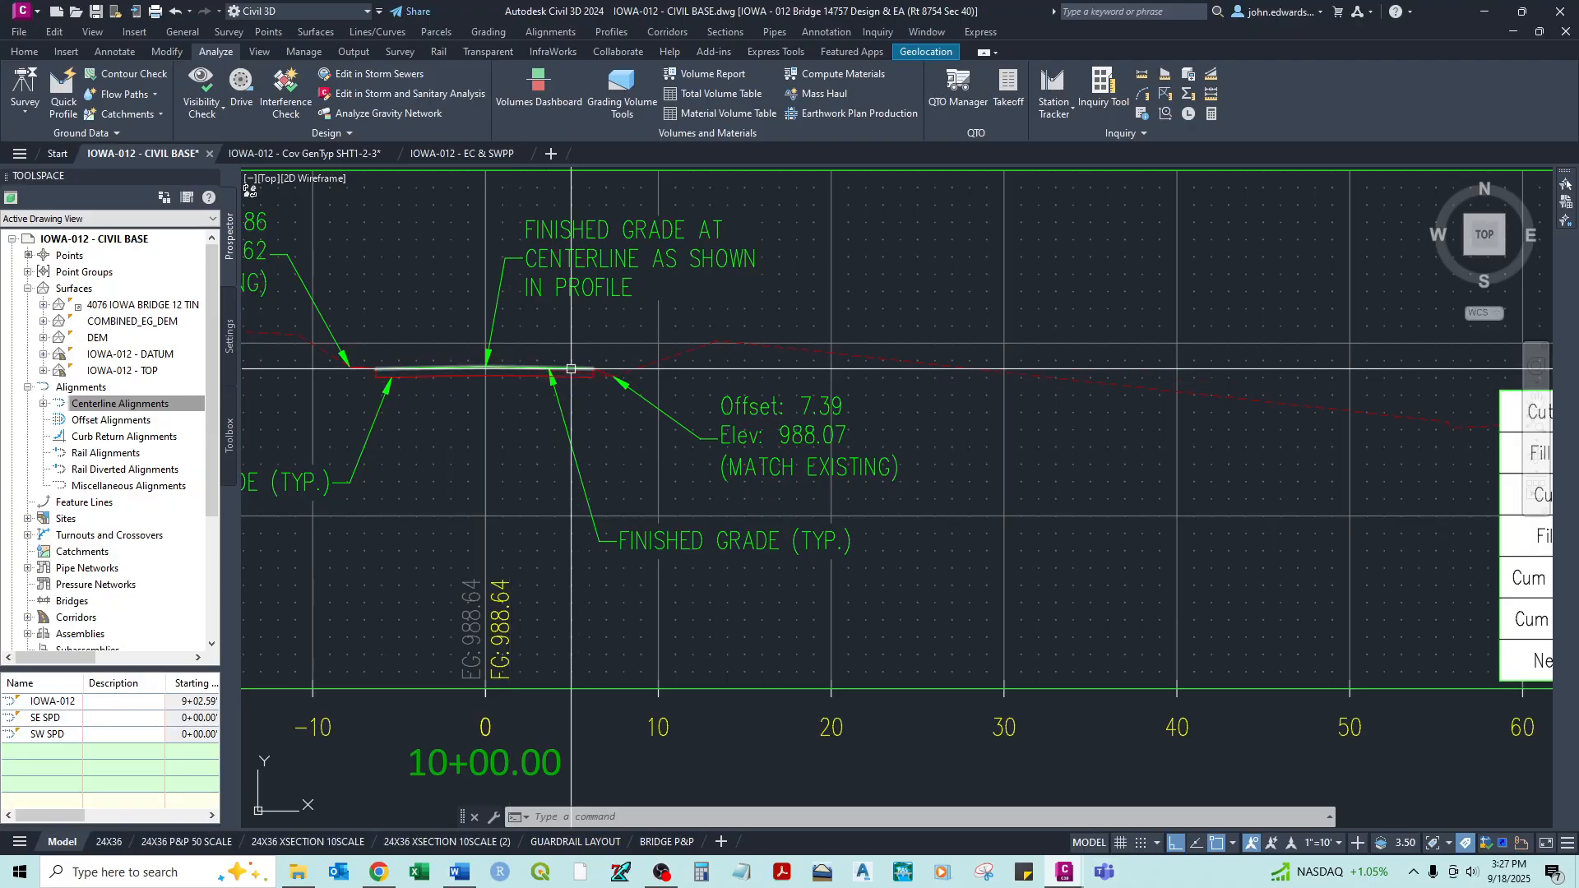
pyautogui.scroll(2, 510, 371)
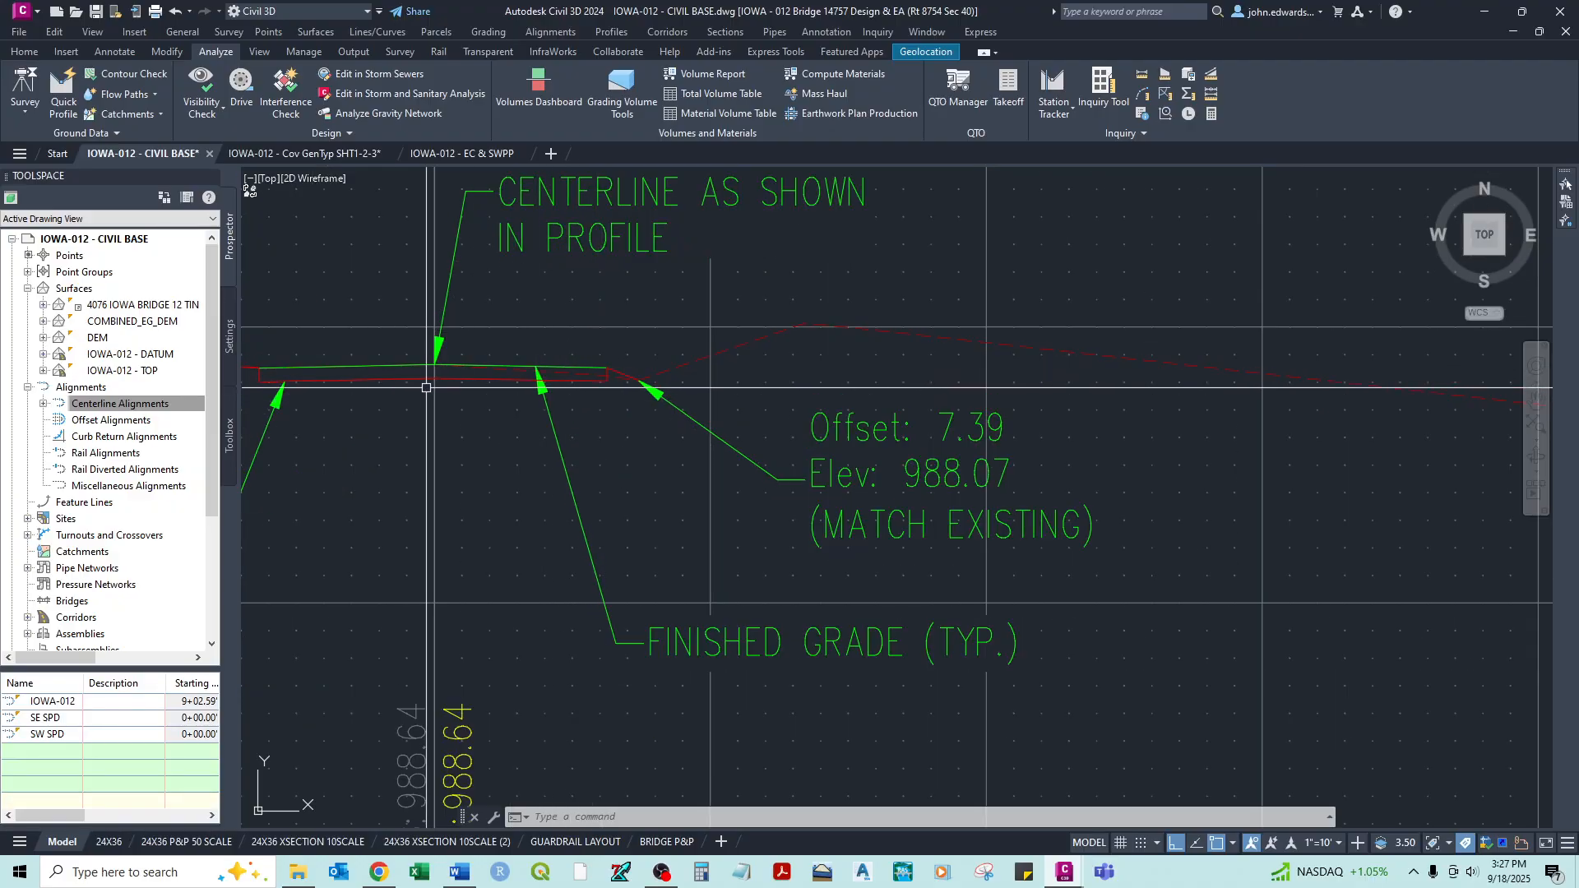
pyautogui.scroll(-3, 426, 382)
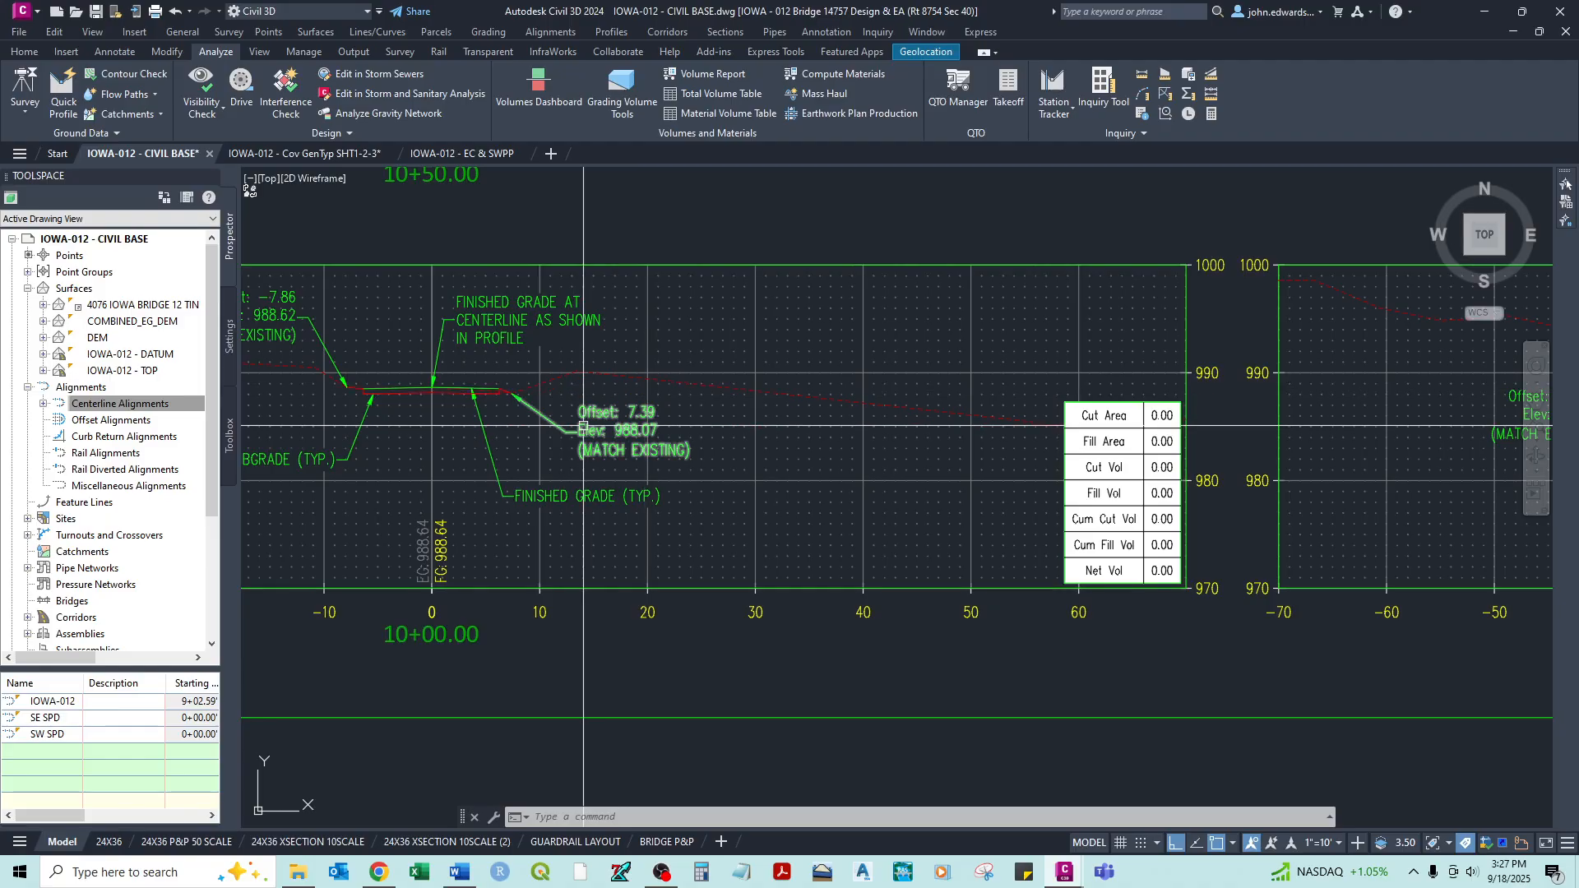
pyautogui.scroll(-3, 589, 431)
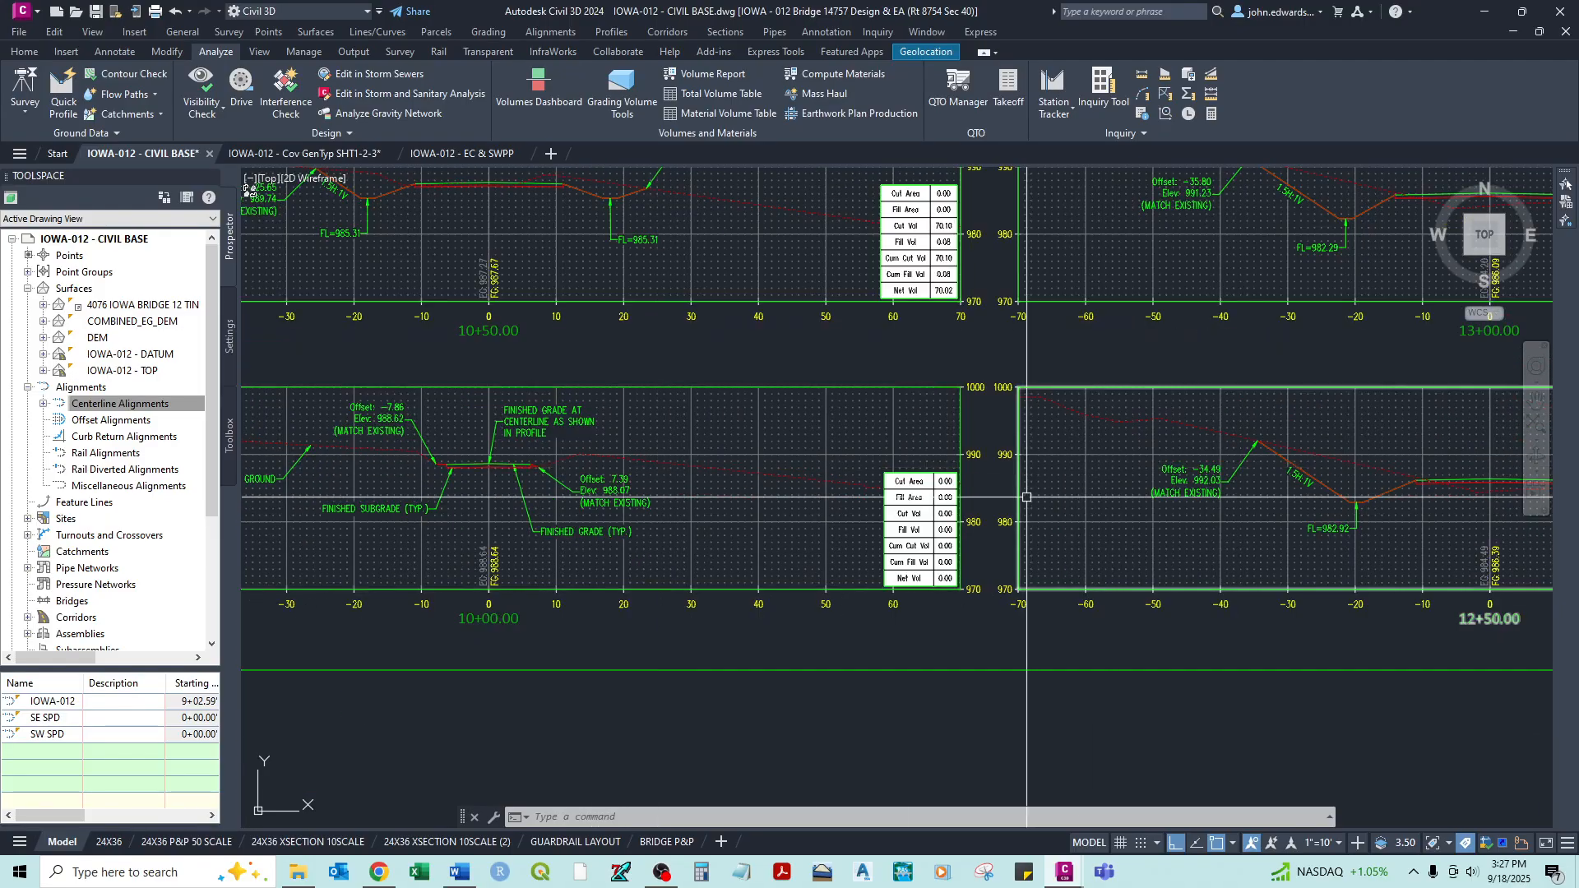
pyautogui.scroll(2, 982, 479)
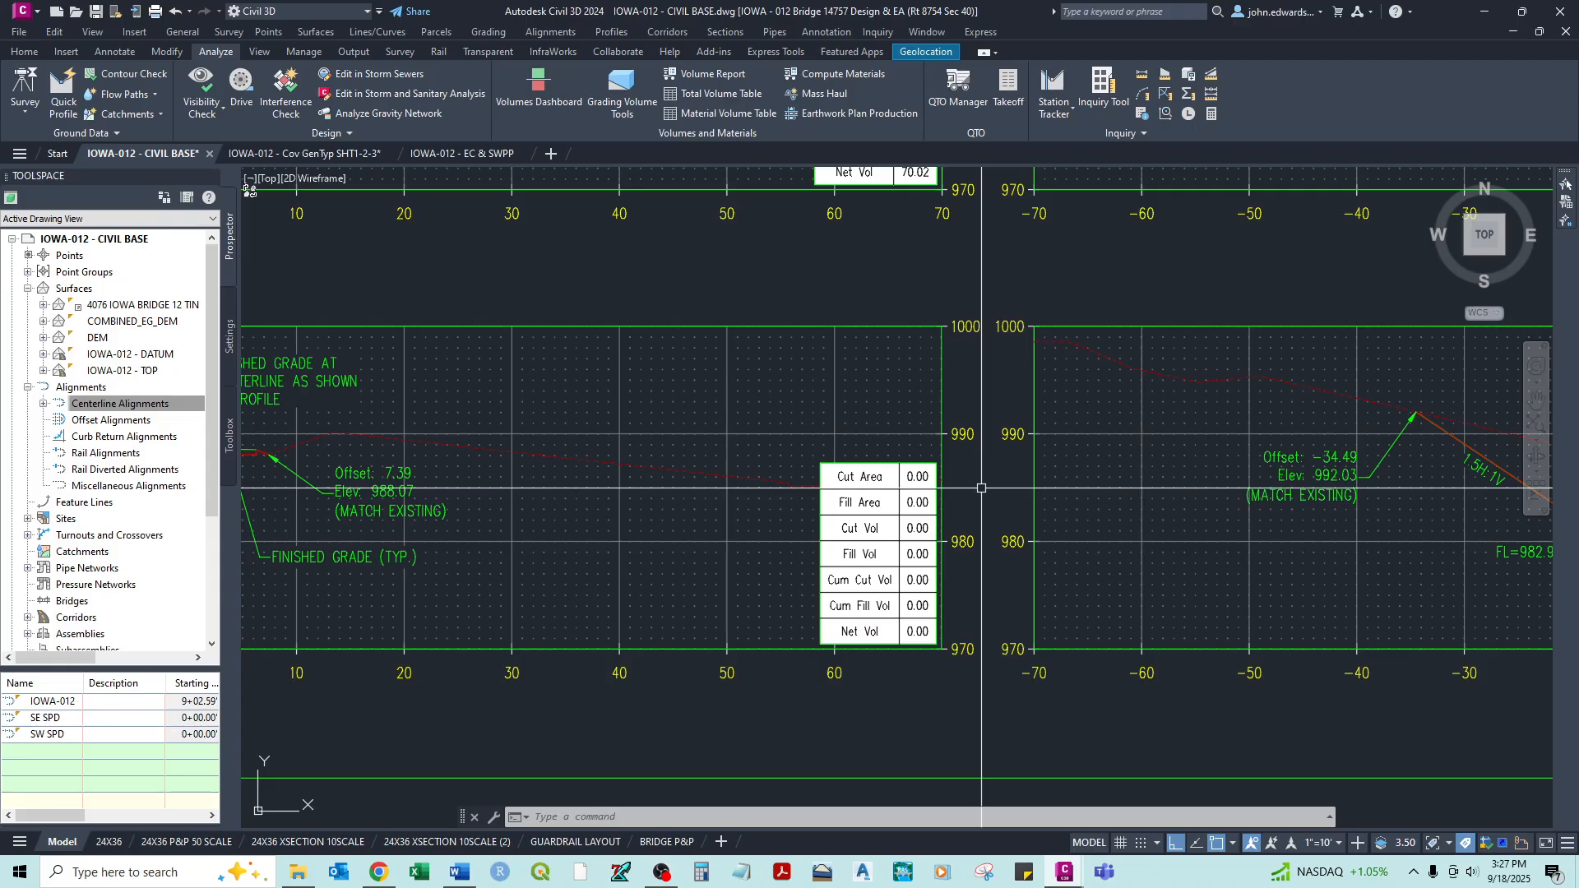
# Step: Review the cut, fill, cumulative and net volume rows in the tables of the 10+50.00 and 11+00.00 section views
pyautogui.moveTo(948, 395); pyautogui.dragTo(939, 784, button='middle')
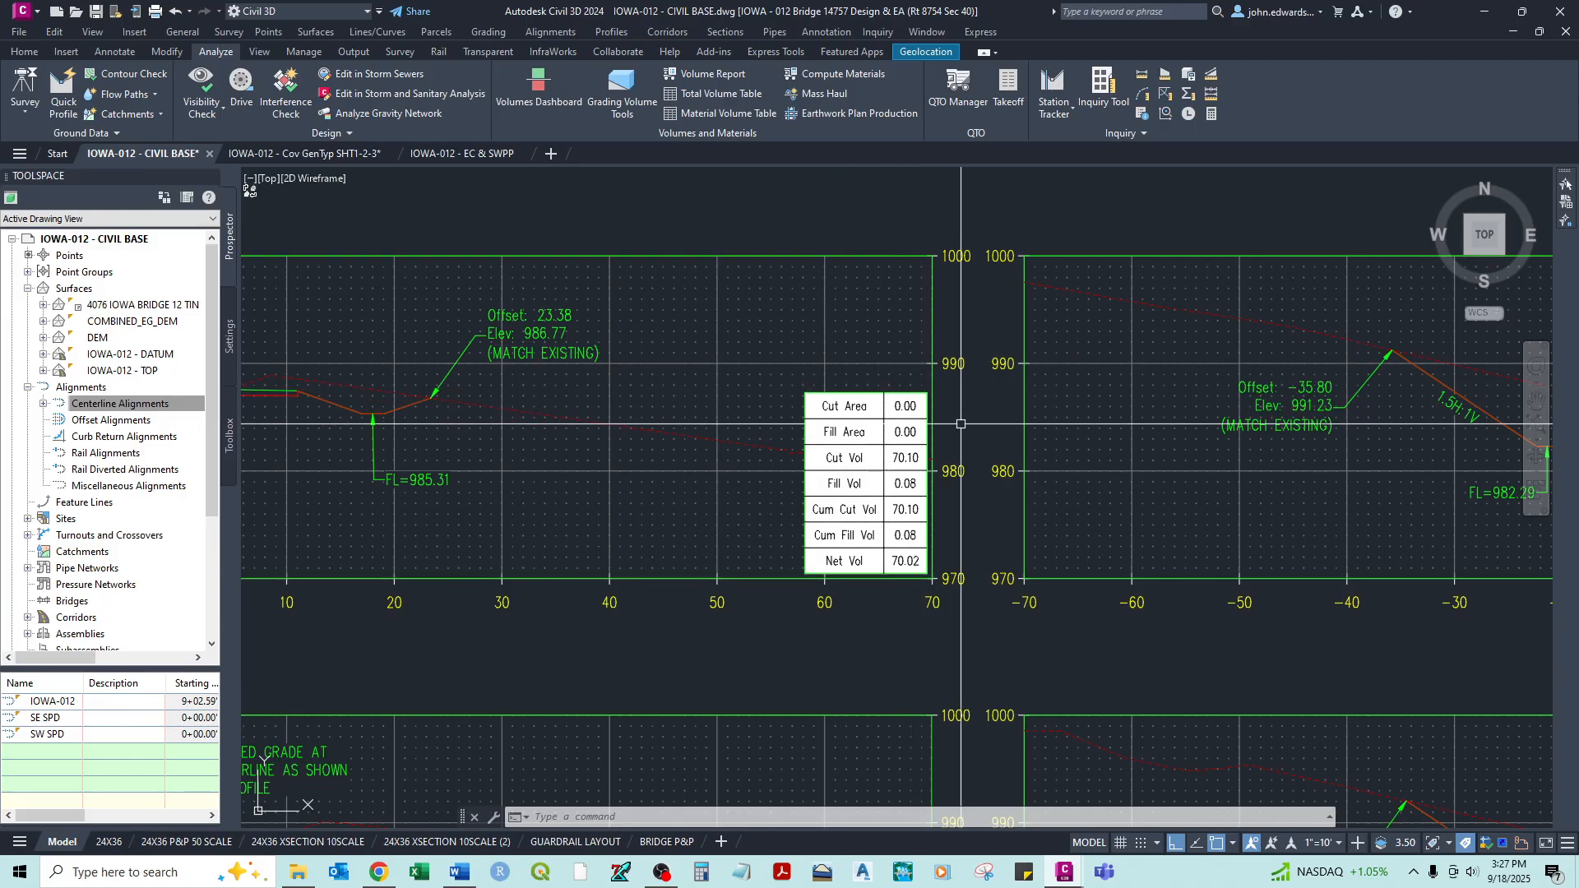
pyautogui.scroll(-2, 961, 419)
pyautogui.moveTo(961, 419); pyautogui.dragTo(903, 814, button='middle')
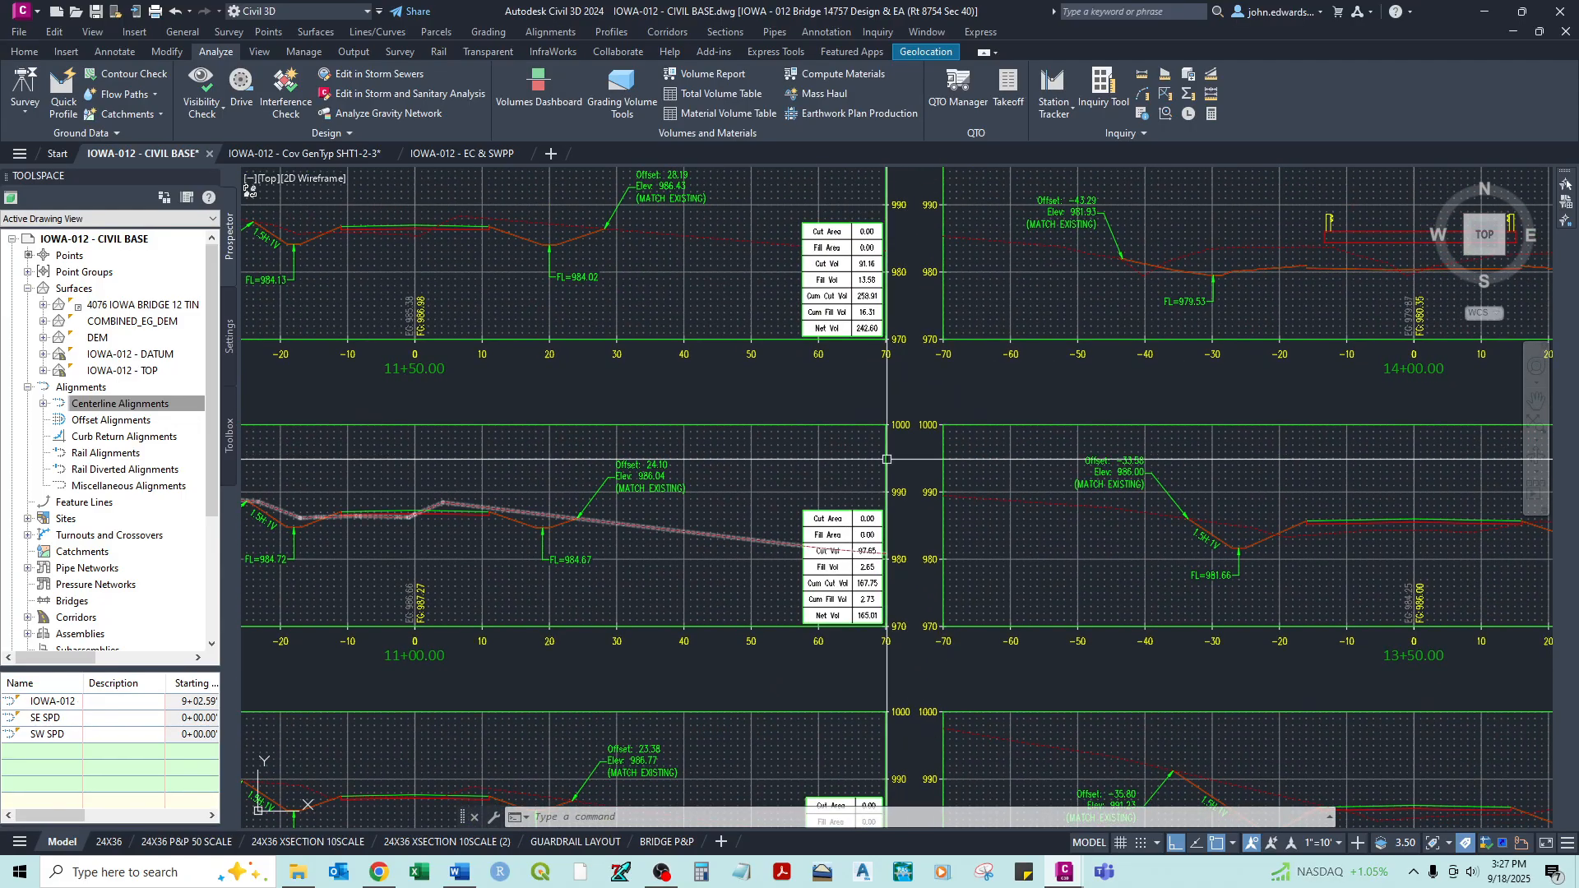
pyautogui.moveTo(455, 485); pyautogui.dragTo(601, 435, button='middle')
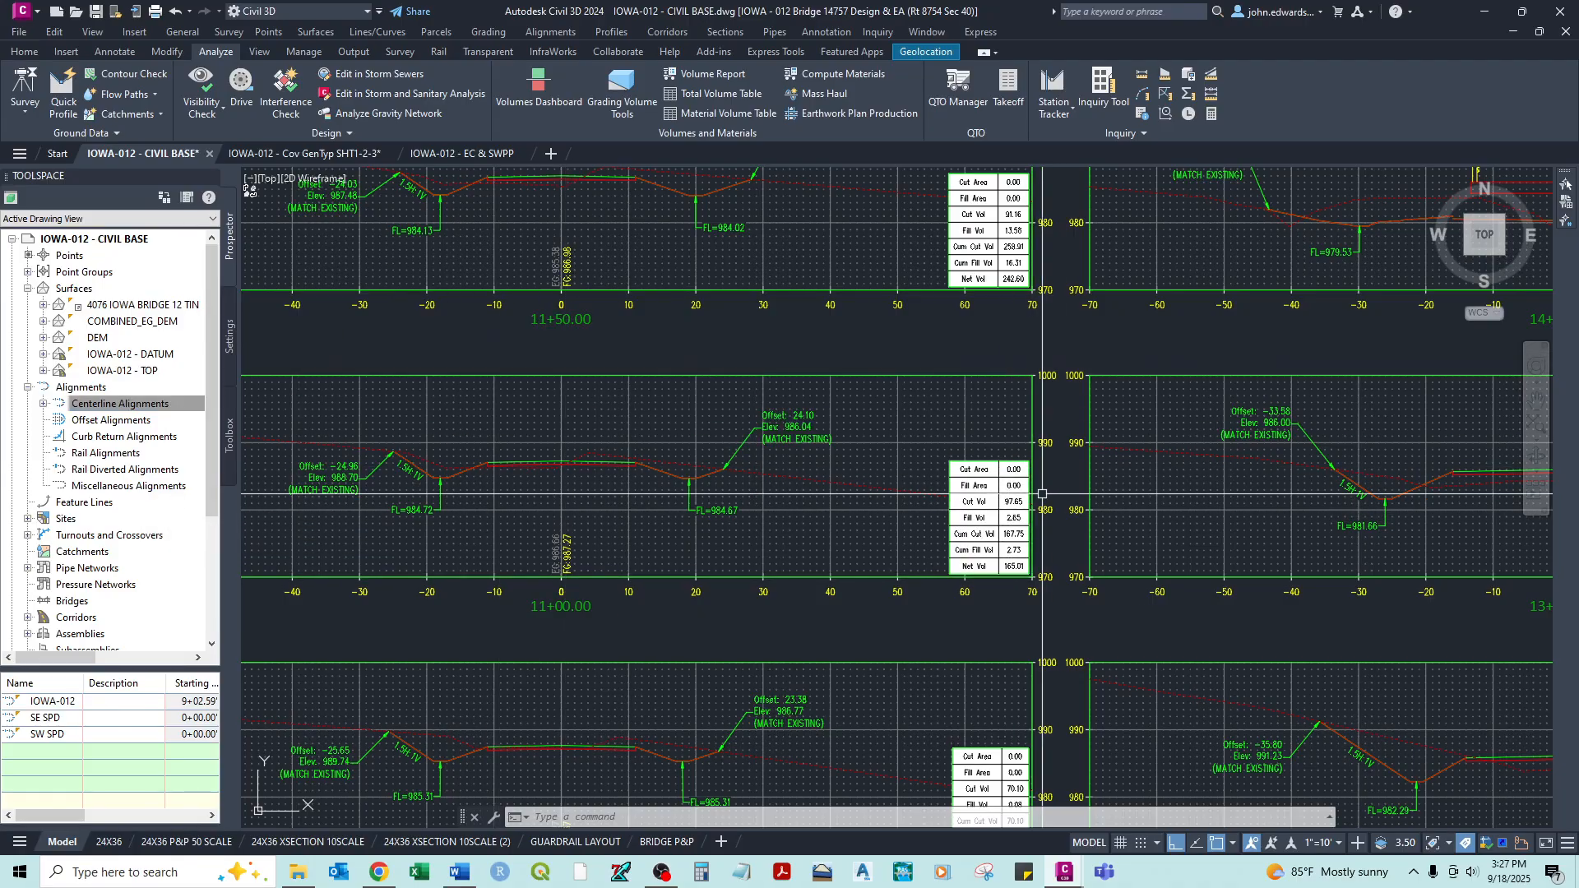
pyautogui.scroll(6, 1042, 493)
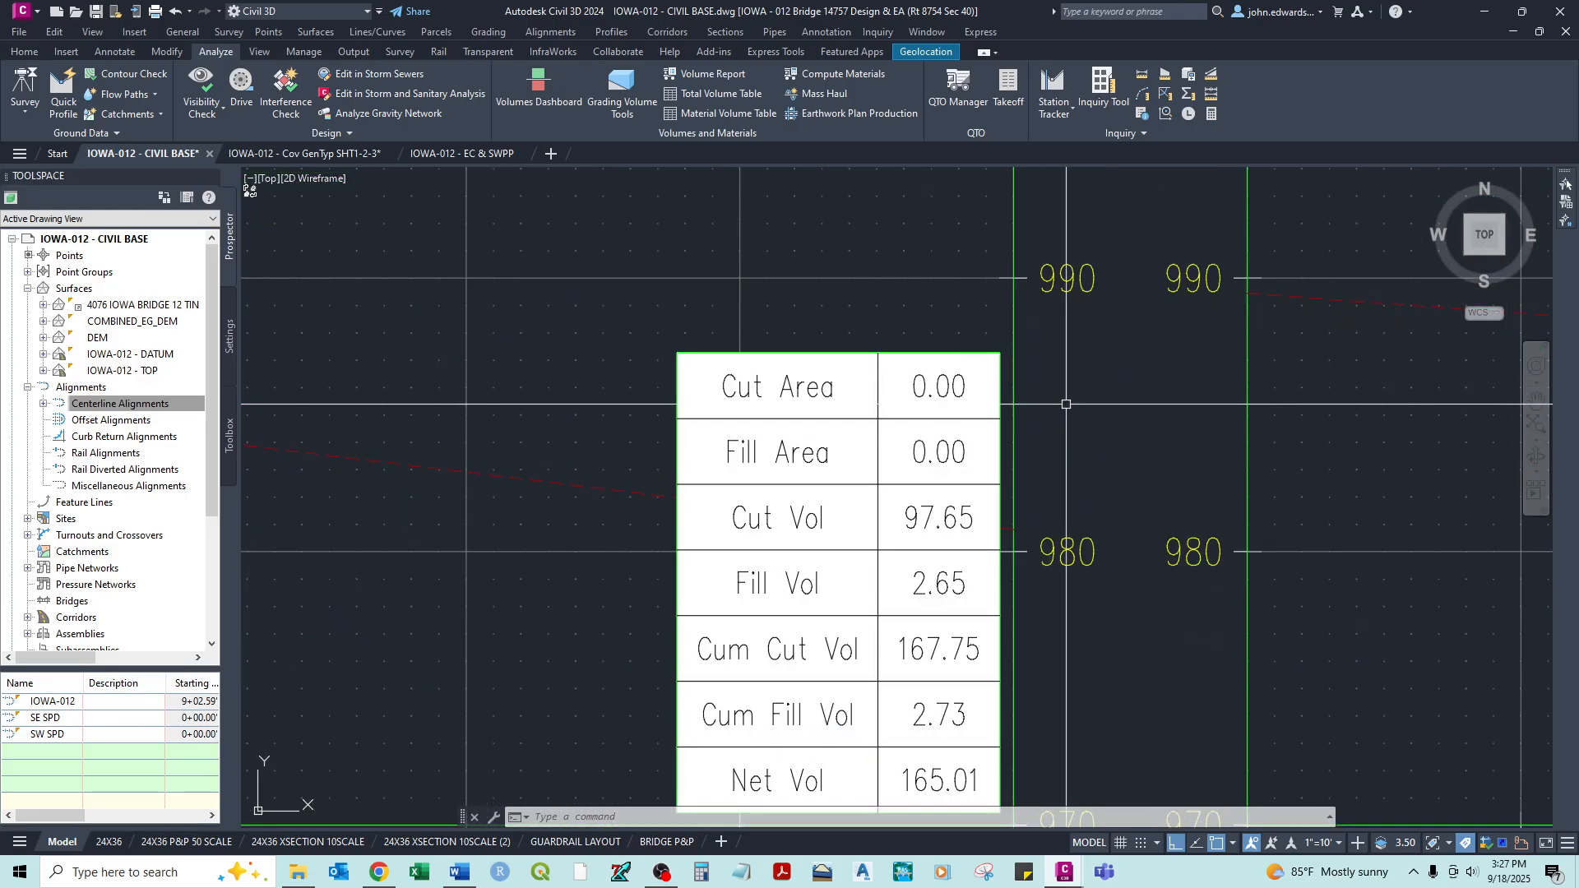
pyautogui.scroll(-2, 1056, 418)
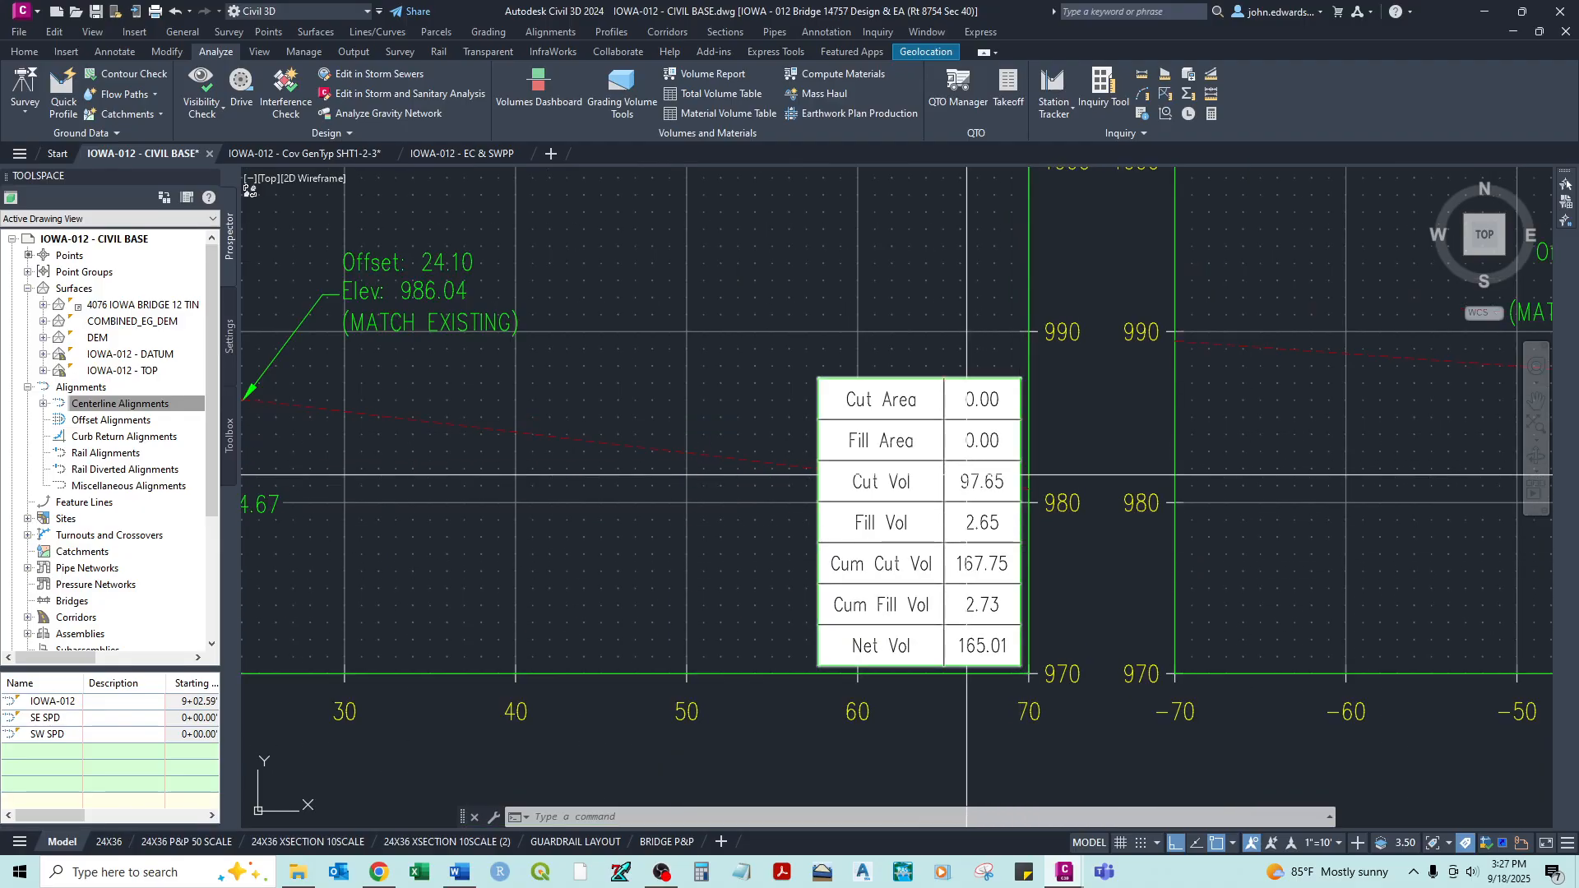
pyautogui.scroll(-2, 980, 490)
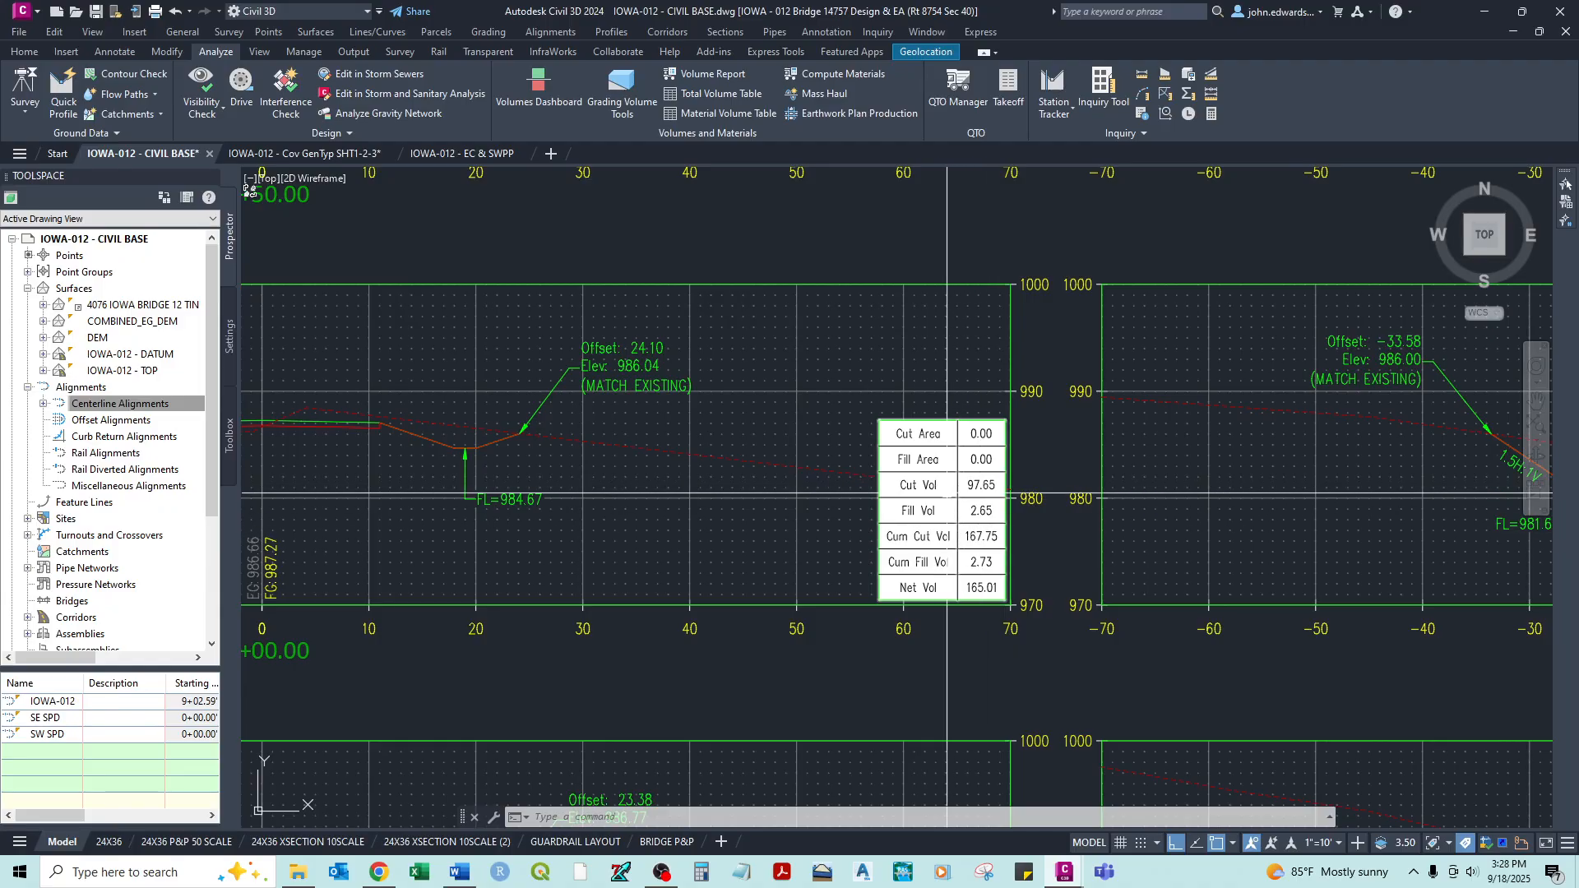
pyautogui.scroll(-2, 926, 536)
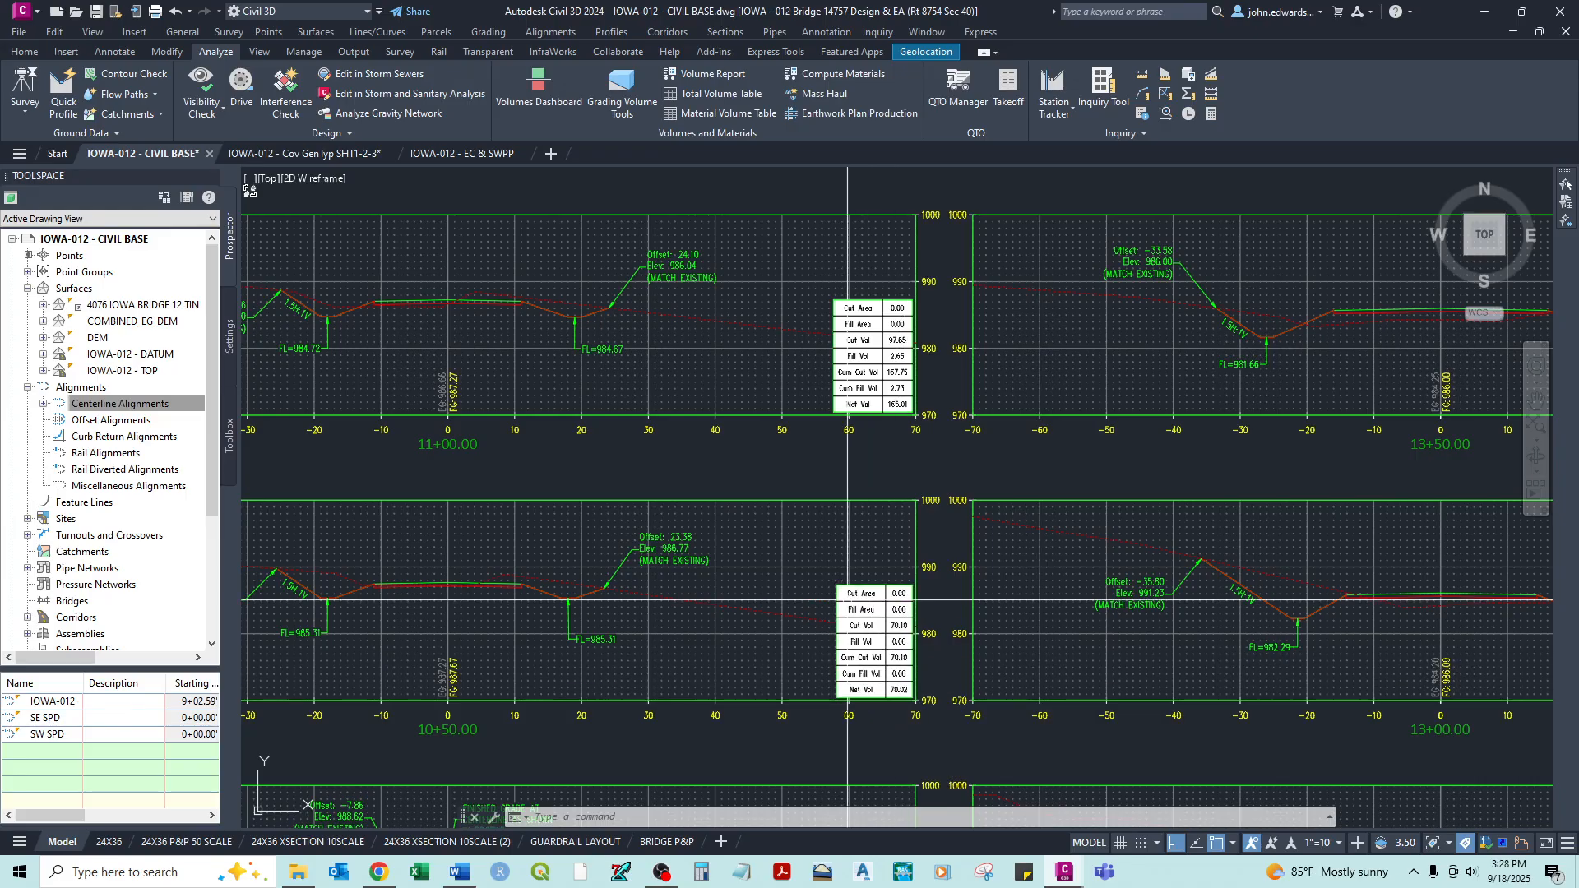
# Step: Examine the cumulative cut, cumulative fill and net volume rows in the final 18+77.00 section view's table, and look over the last section sheet
pyautogui.moveTo(901, 394); pyautogui.dragTo(895, 575, button='middle')
pyautogui.scroll(2, 885, 533)
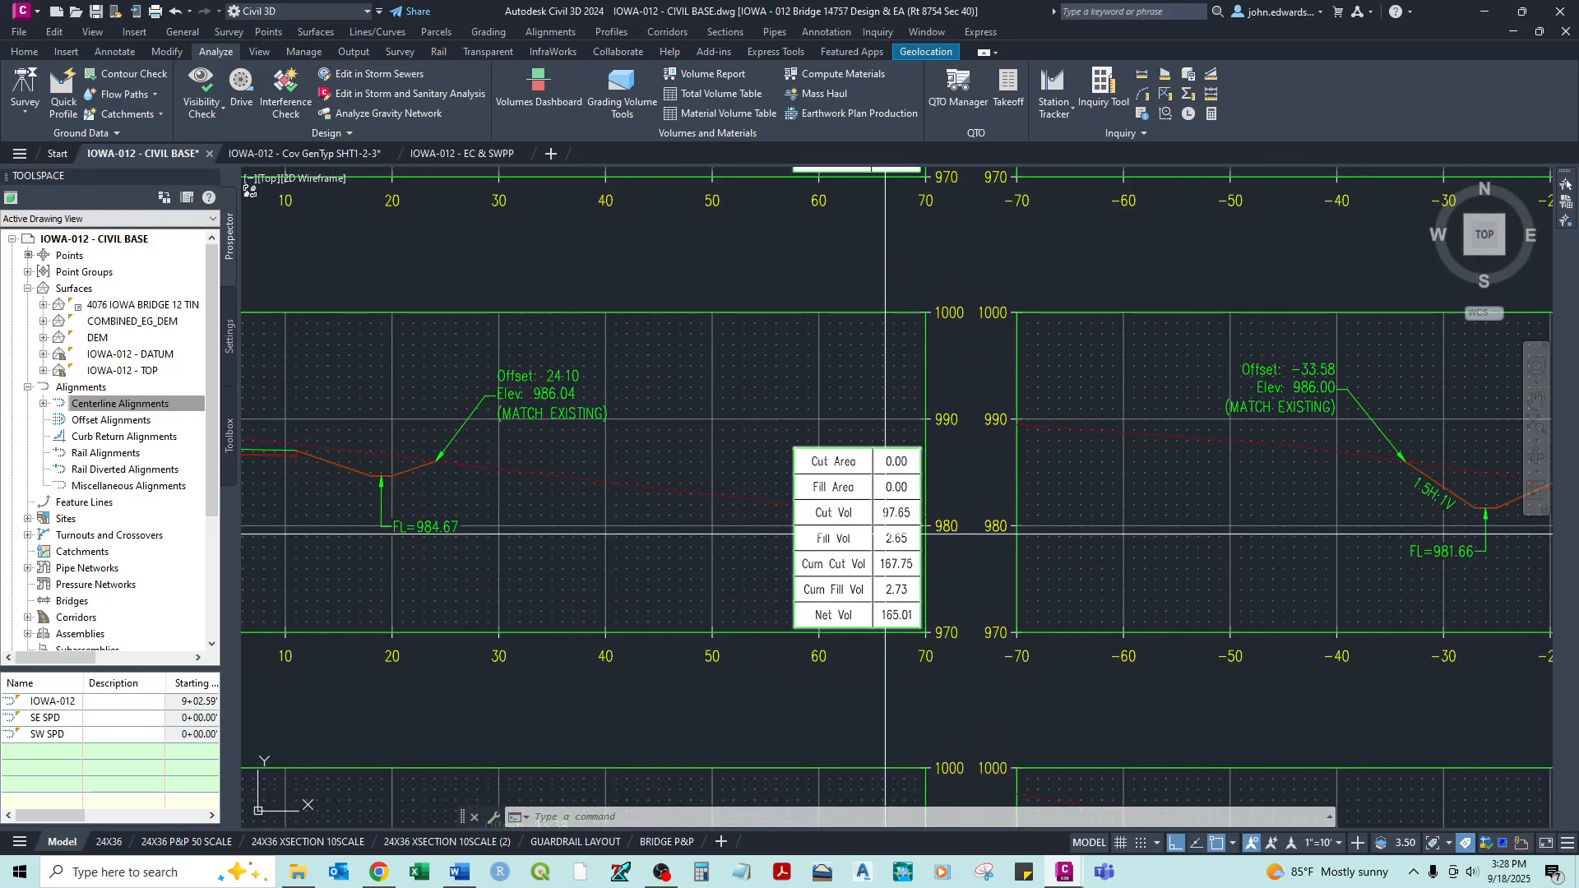
pyautogui.scroll(-6, 885, 534)
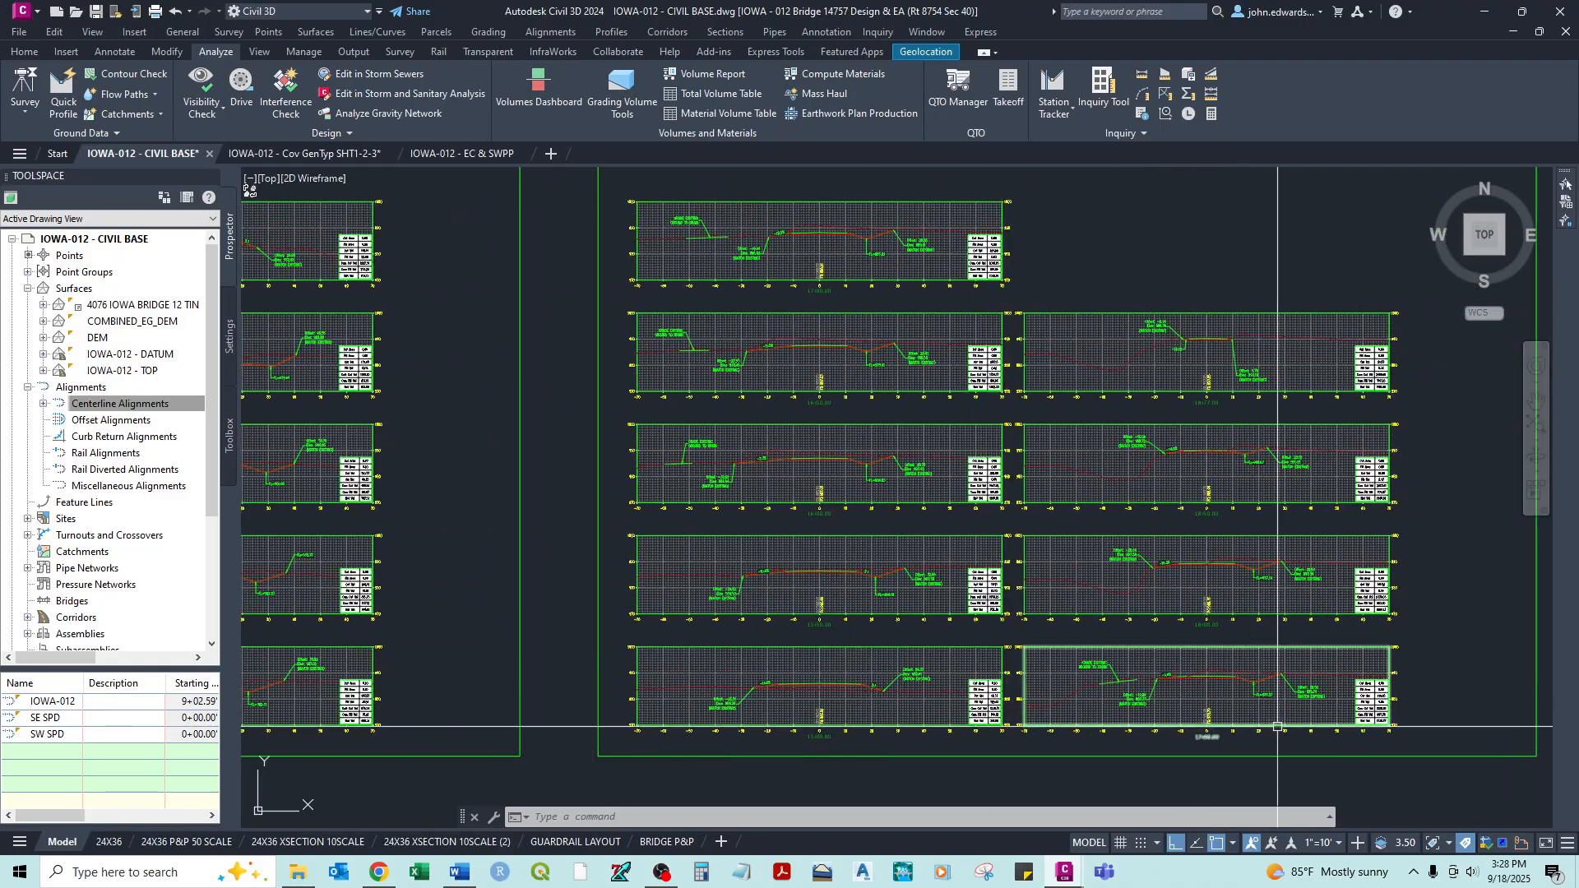
pyautogui.scroll(6, 1073, 438)
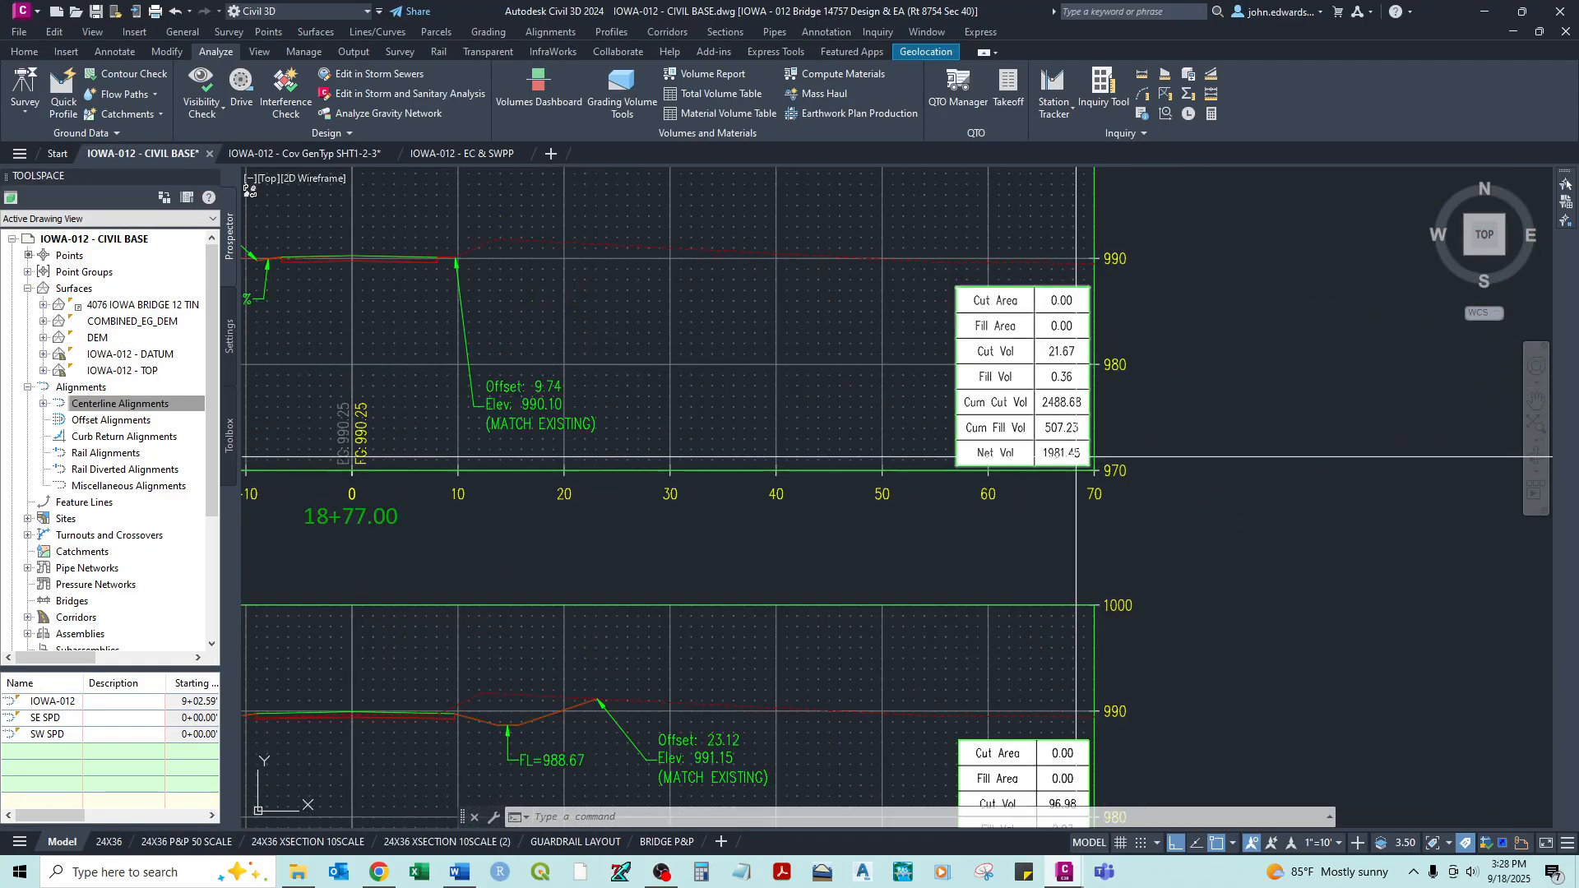
pyautogui.scroll(2, 1077, 457)
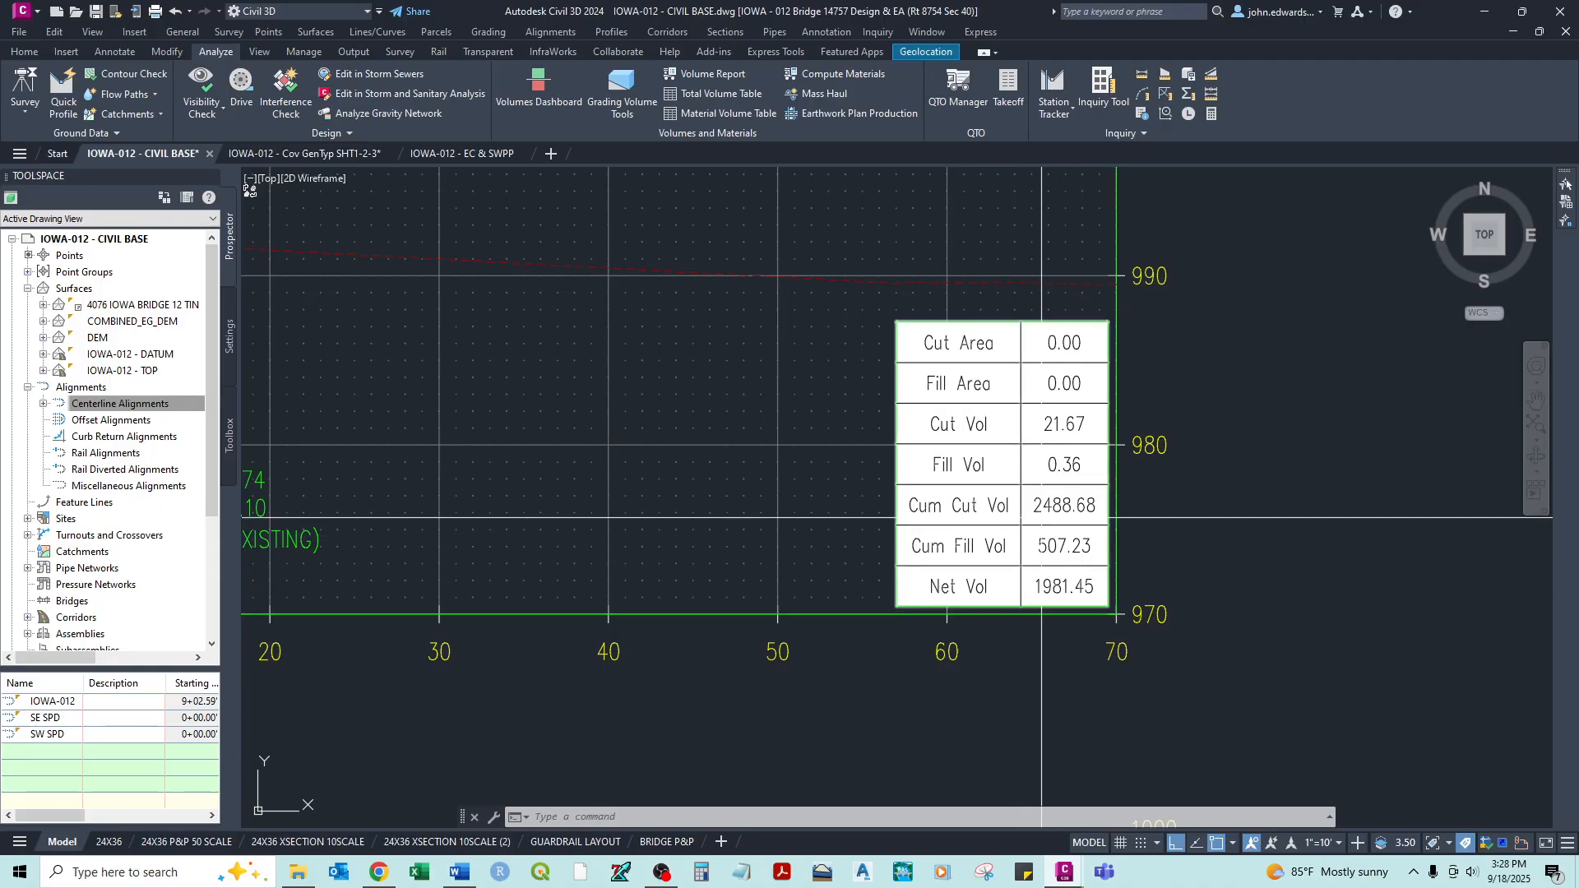
pyautogui.scroll(-2, 1111, 568)
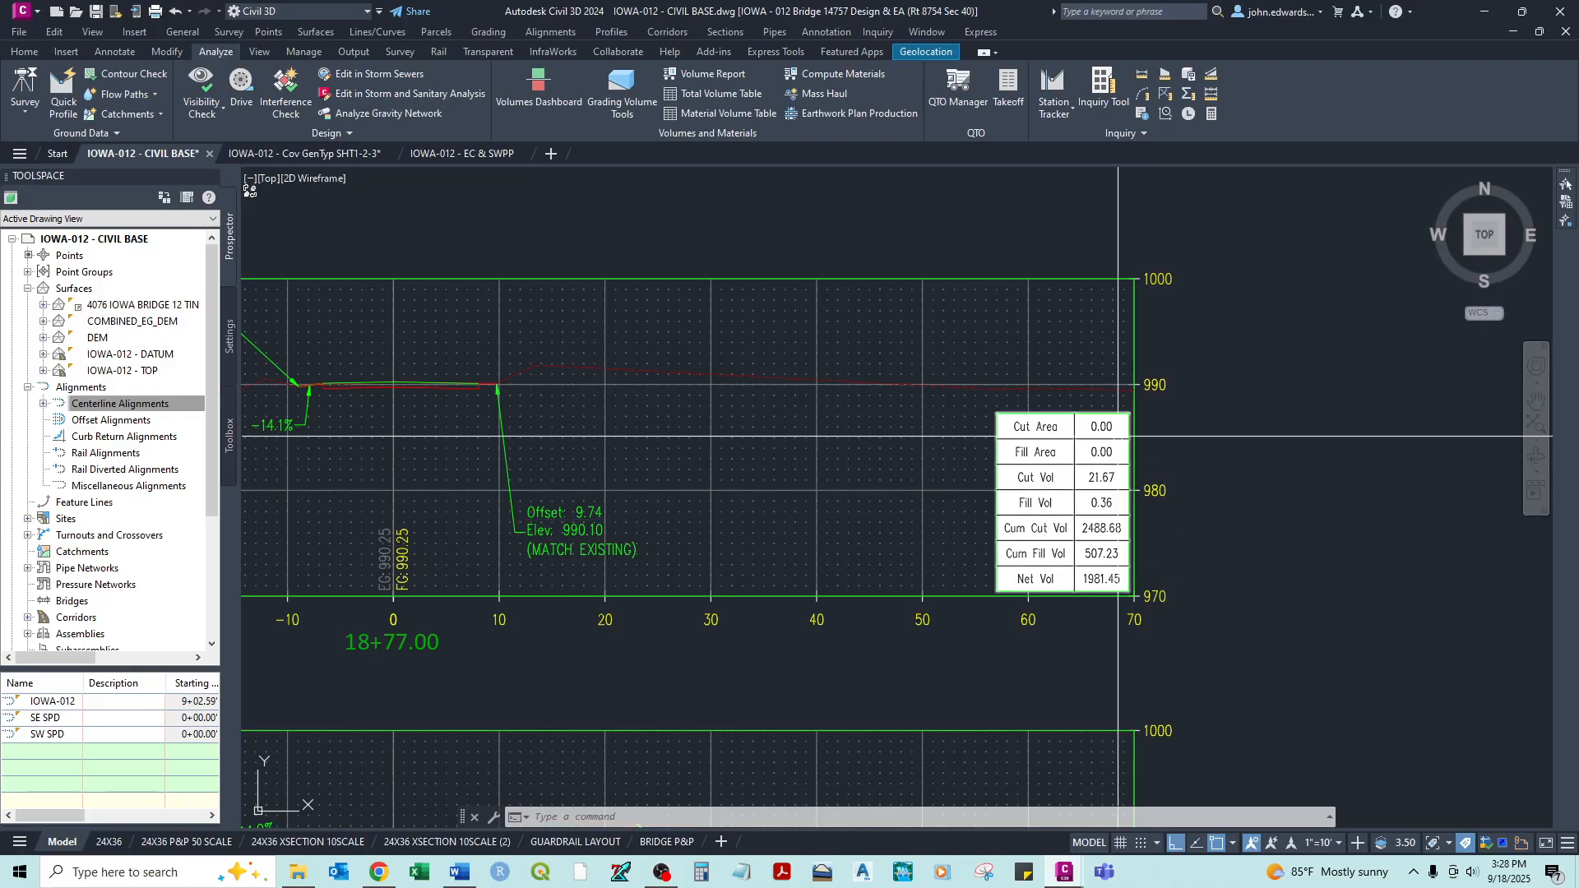
pyautogui.scroll(3, 1116, 436)
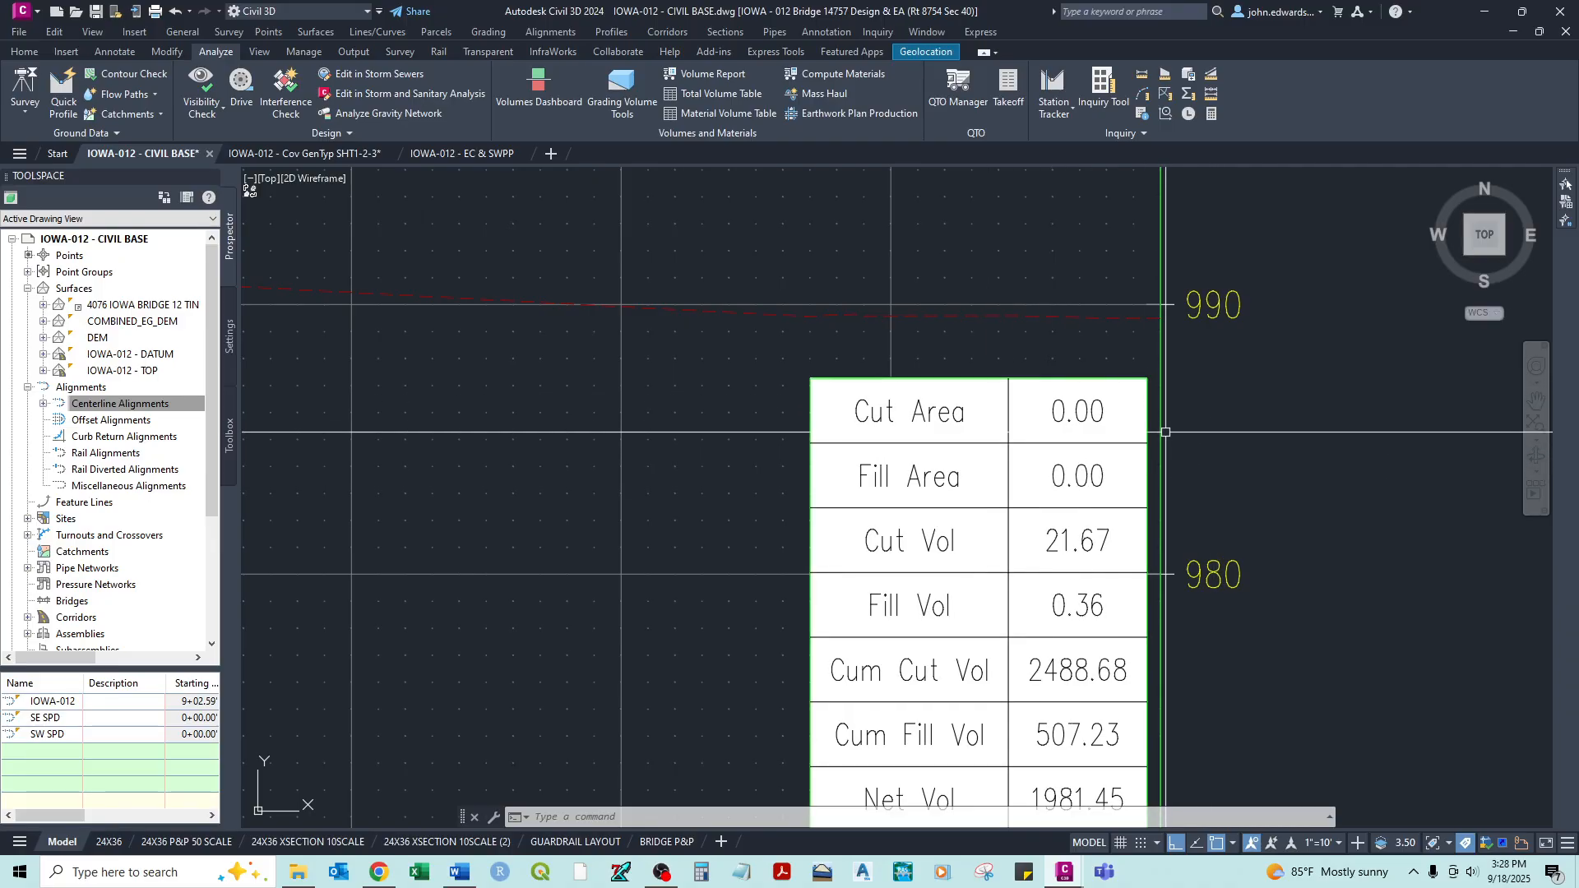
pyautogui.scroll(-3, 1165, 432)
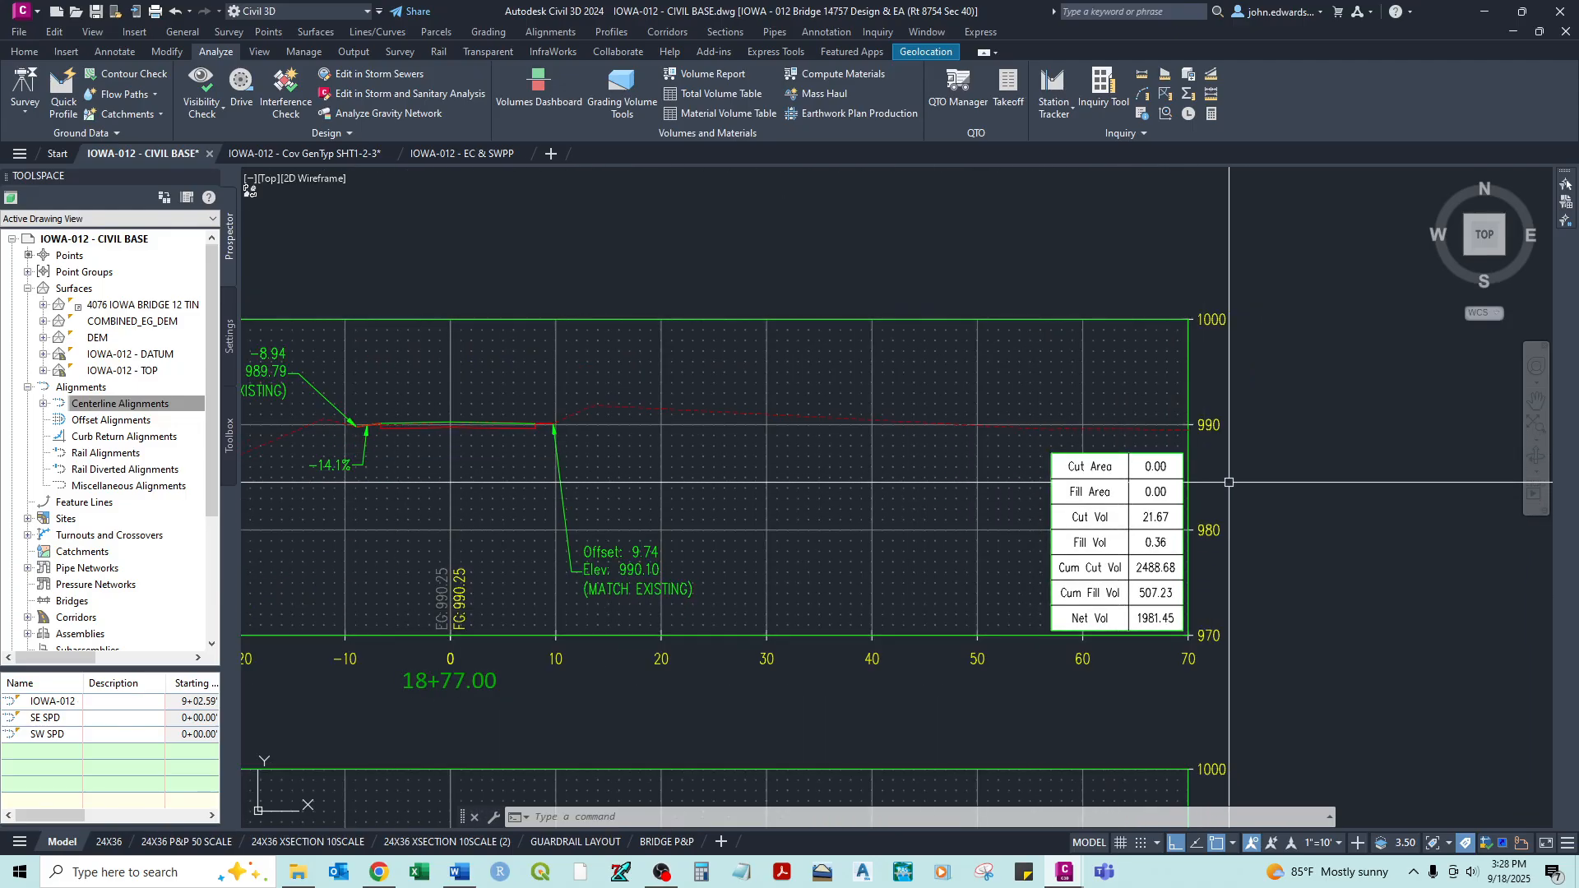
pyautogui.scroll(-4, 1235, 484)
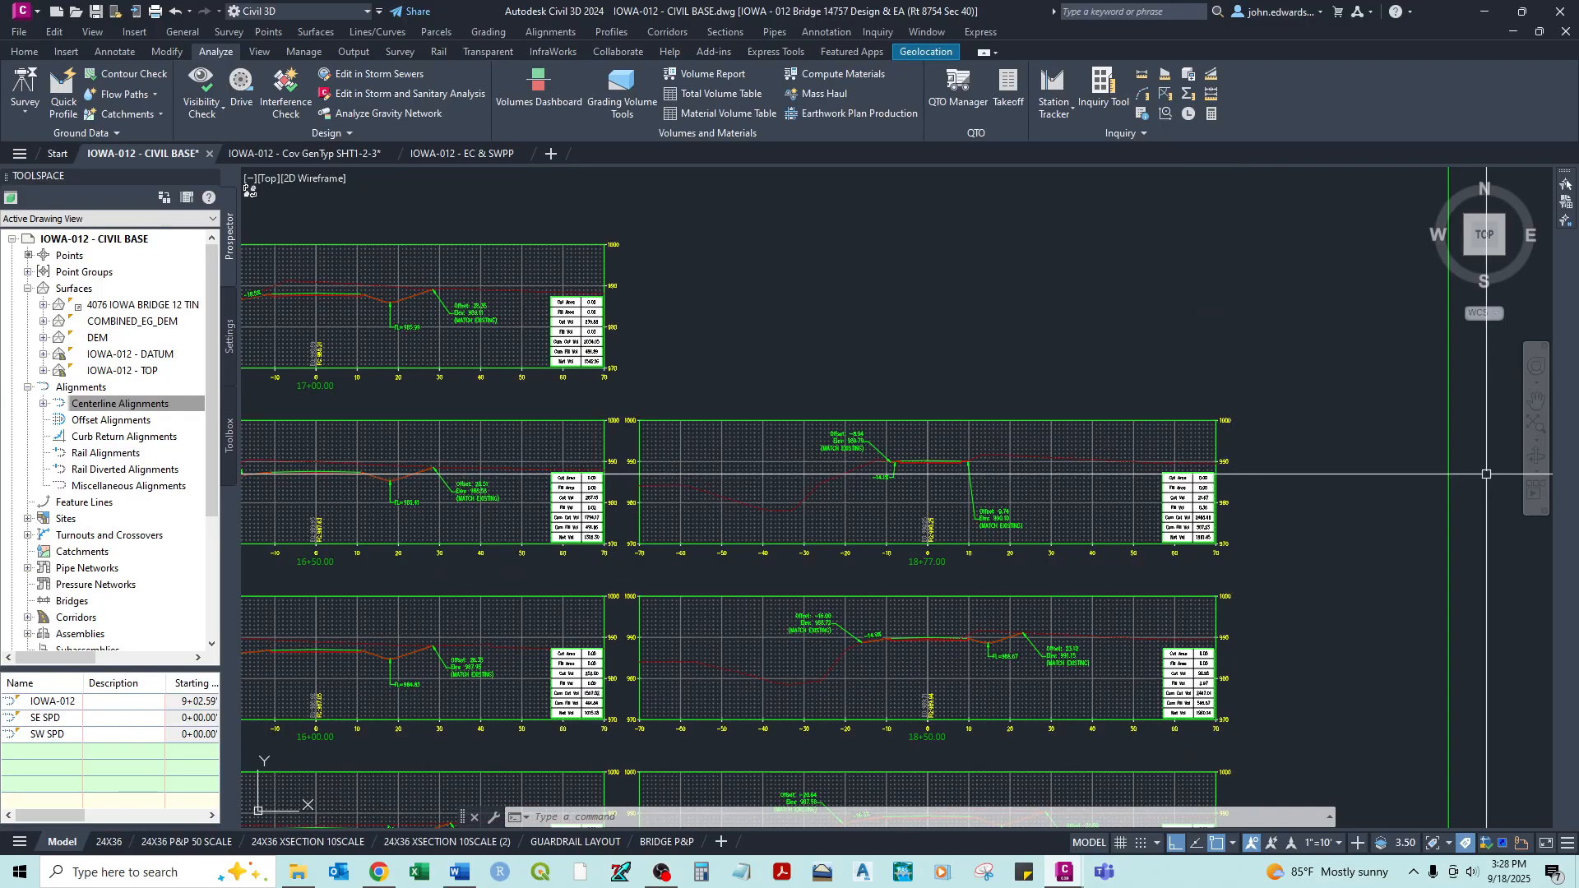
pyautogui.scroll(-2, 1204, 362)
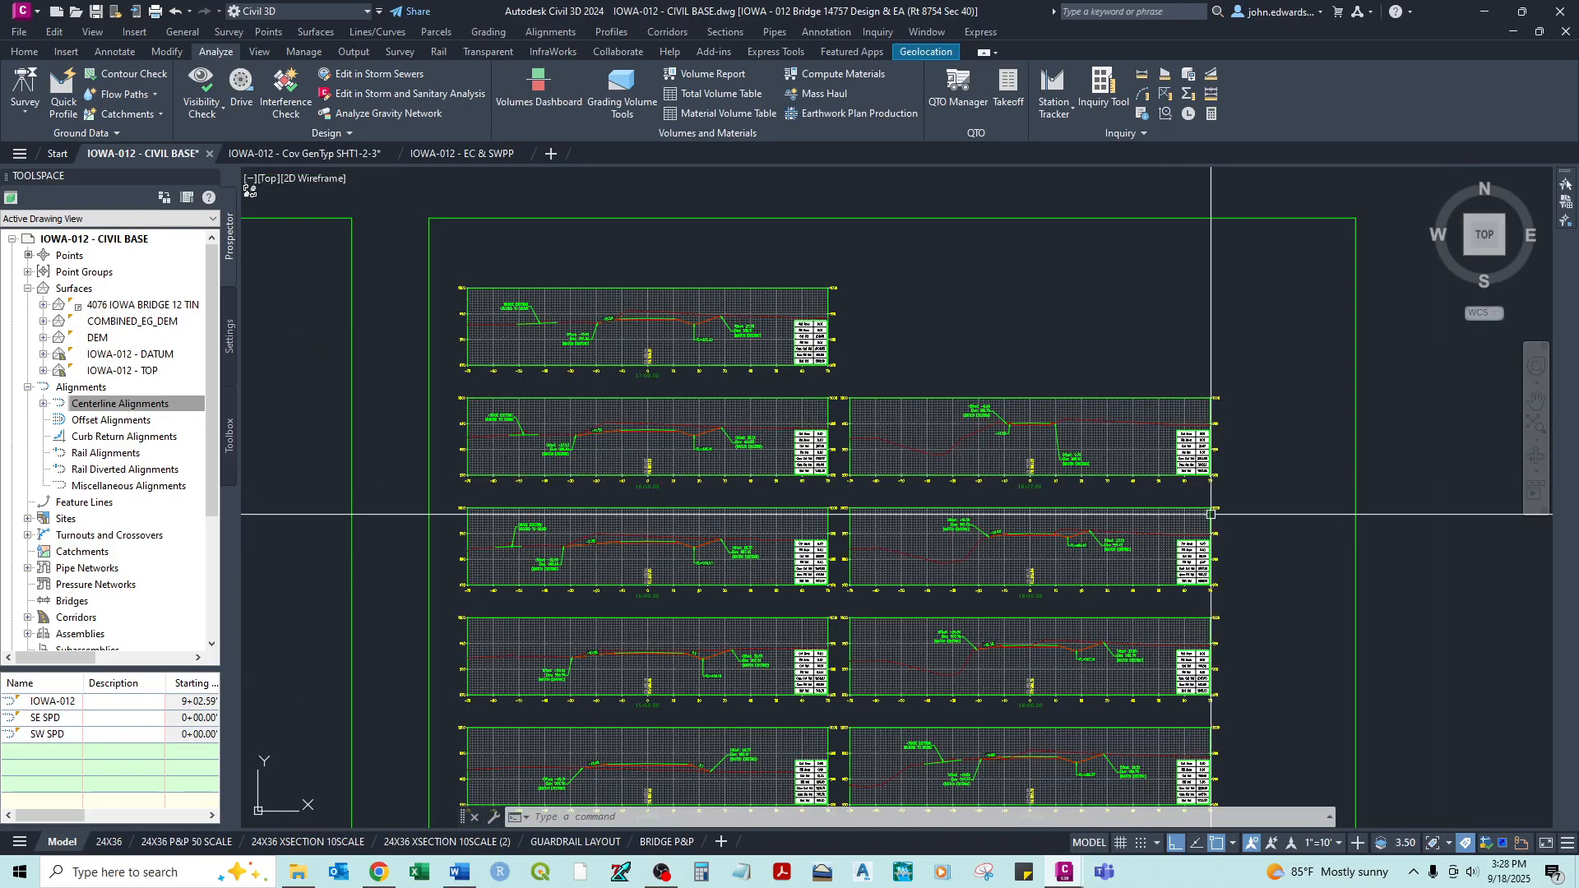
pyautogui.moveTo(1211, 515); pyautogui.dragTo(1187, 376, button='middle')
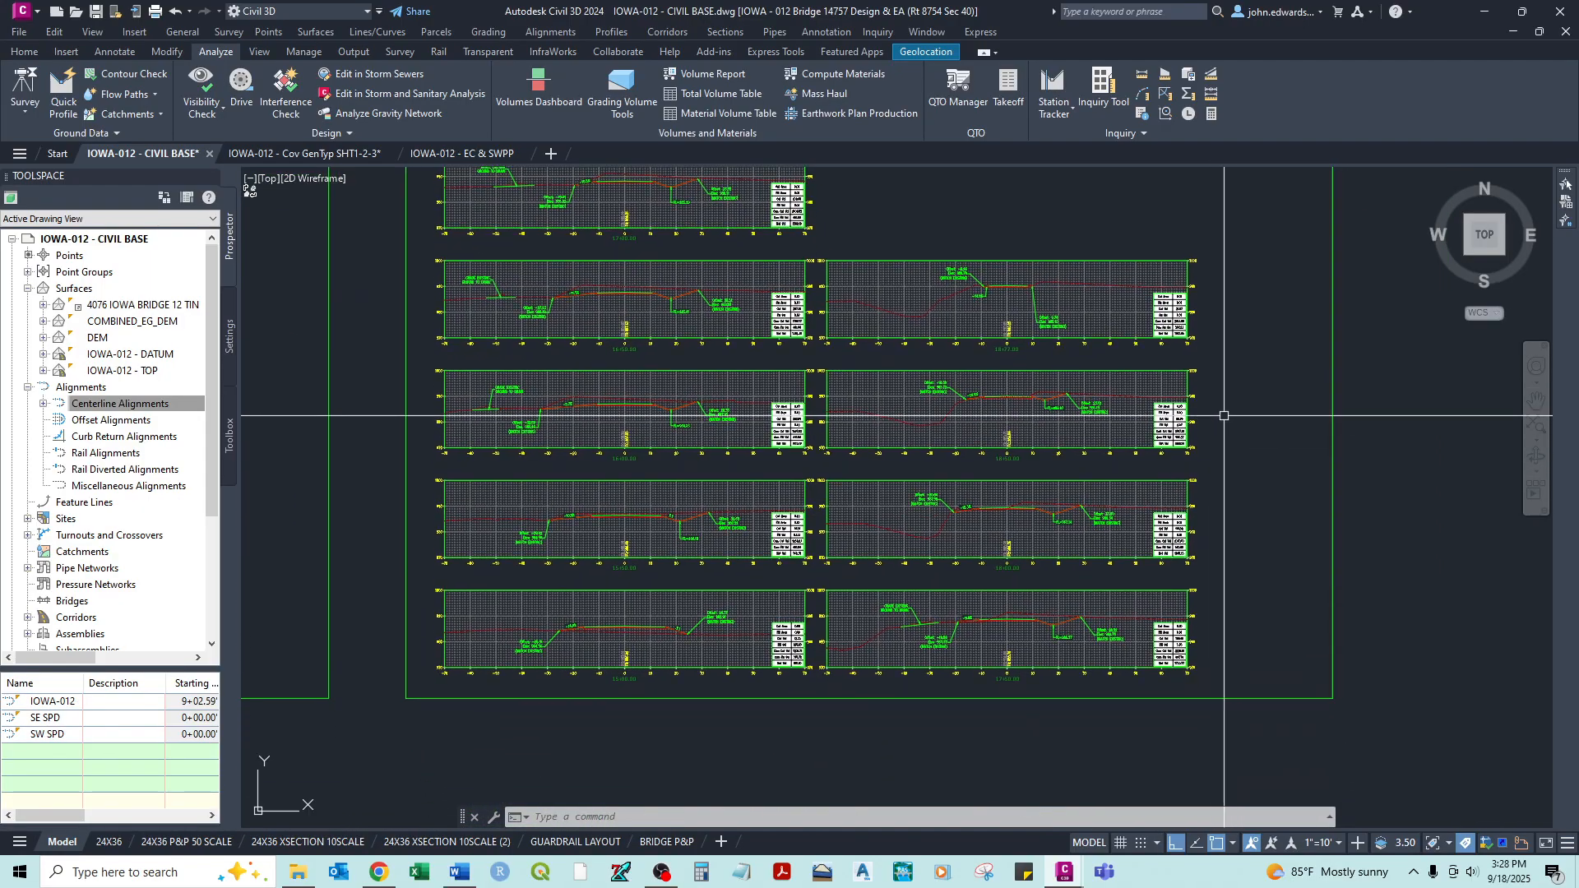